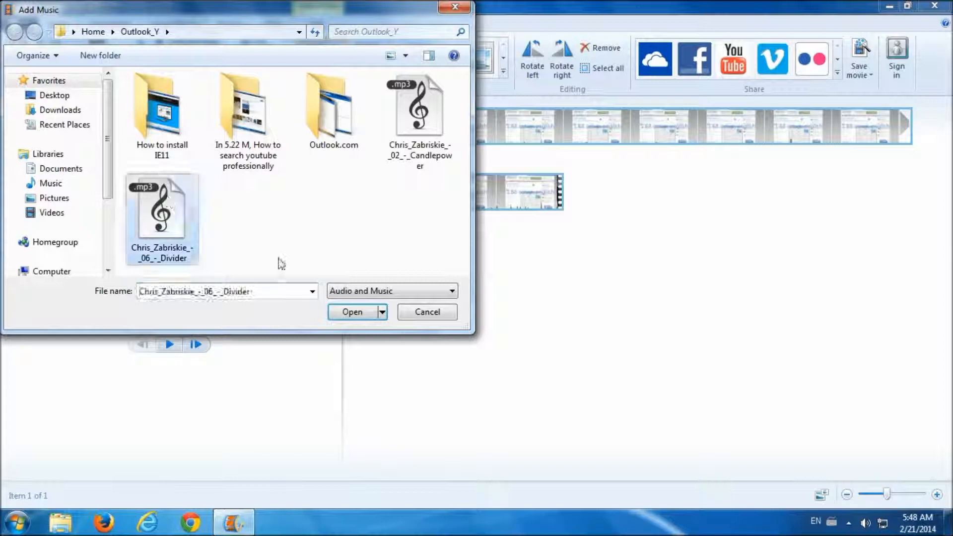
- Add the Chris_Zabriskie_-_06_-_Divider MP3 as the movie's background music
{"action": "left_click", "coordinate": [353, 311]}
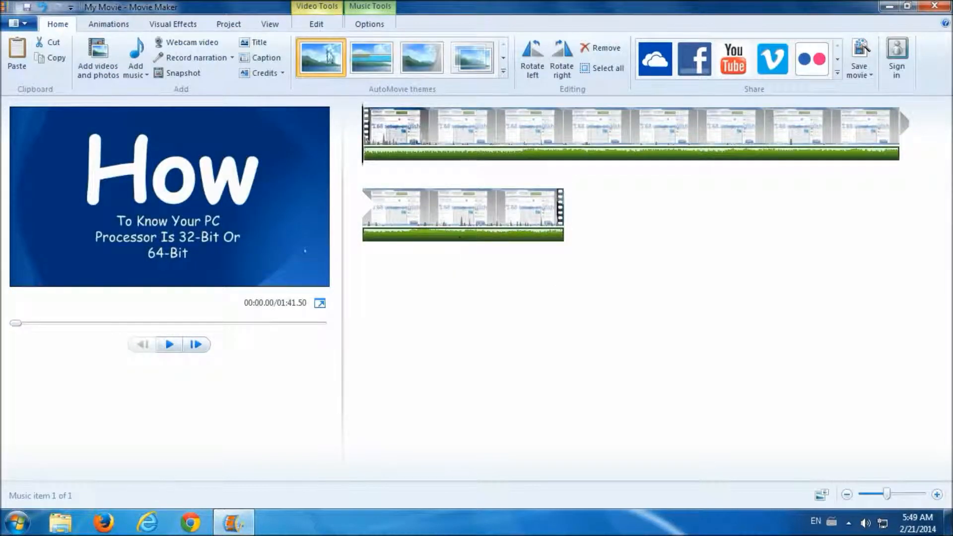
{"action": "left_click", "coordinate": [317, 25]}
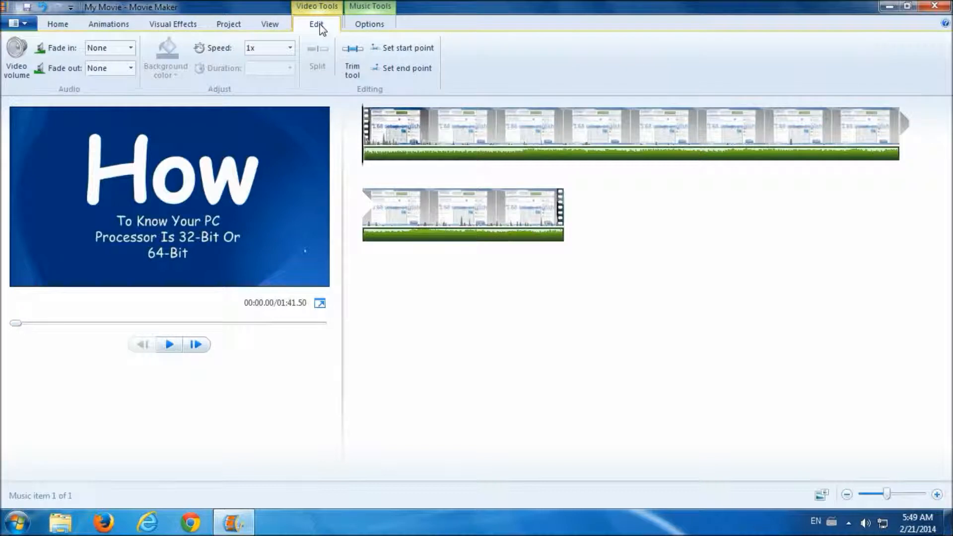
{"action": "left_click", "coordinate": [290, 50]}
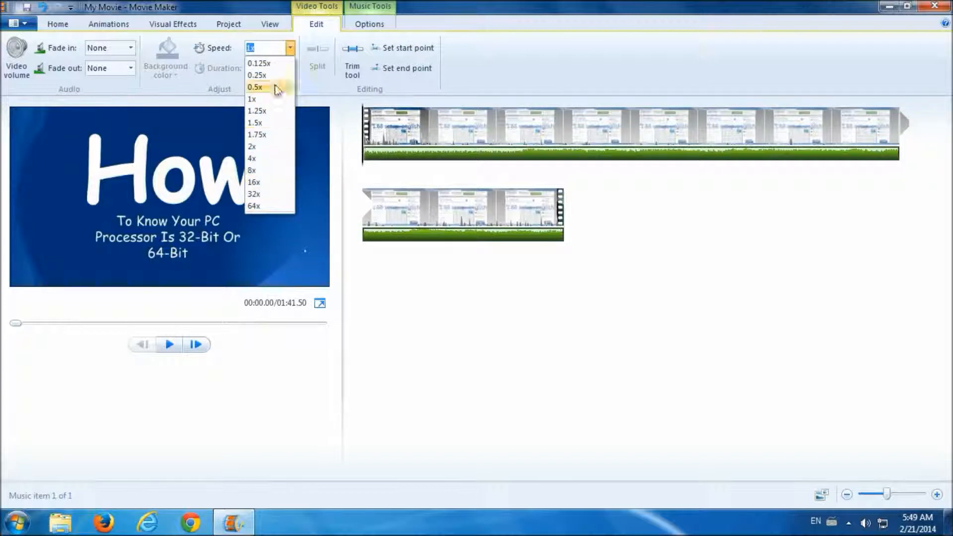
{"action": "left_click", "coordinate": [290, 49]}
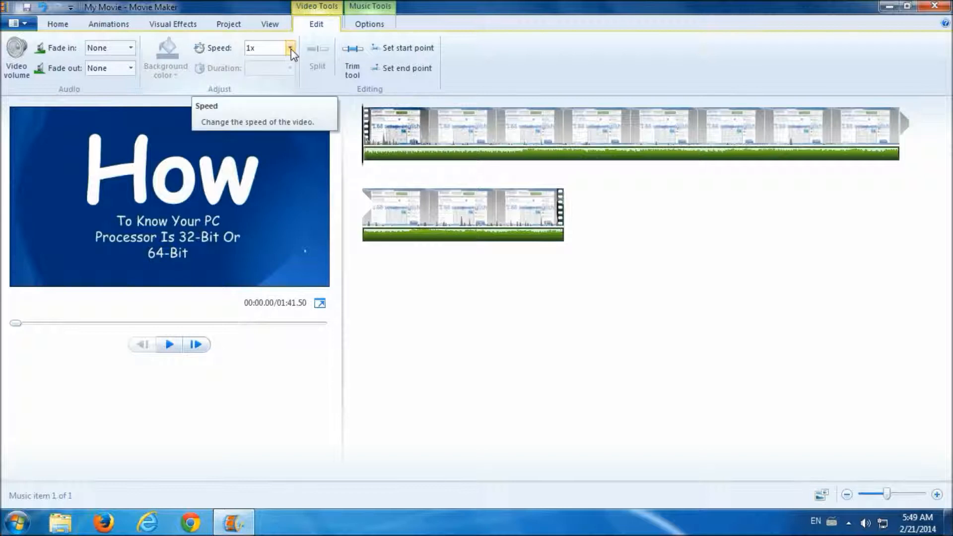
{"action": "left_click", "coordinate": [69, 26]}
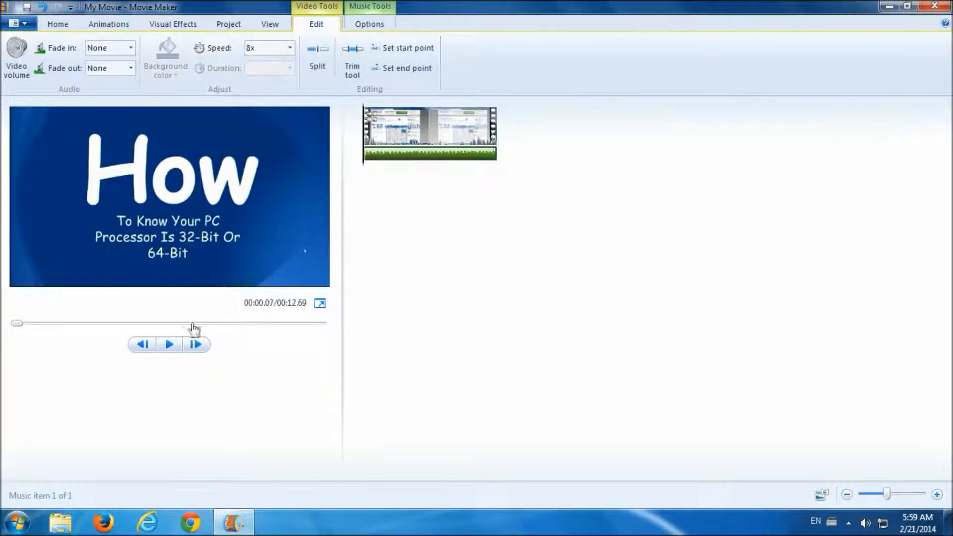
{"action": "left_click", "coordinate": [169, 344]}
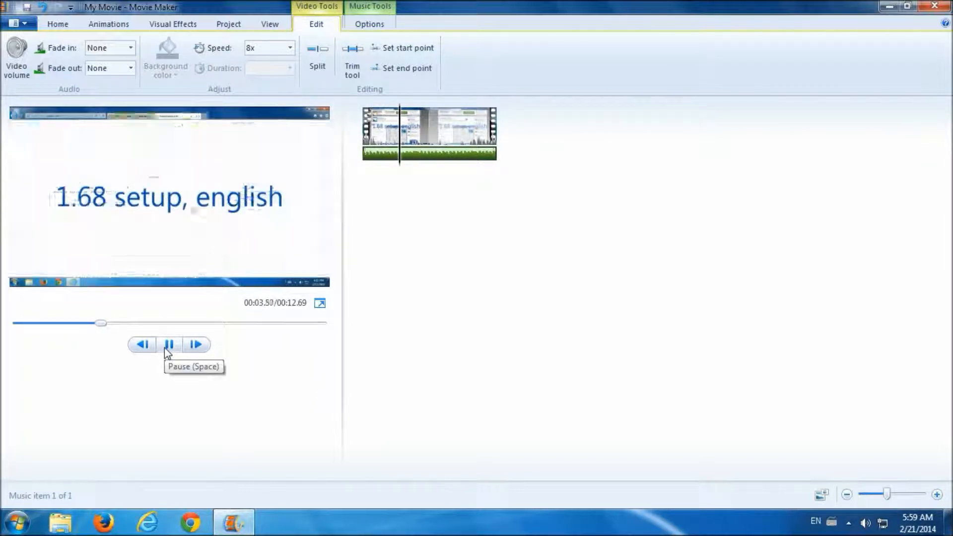
{"action": "left_click", "coordinate": [290, 49]}
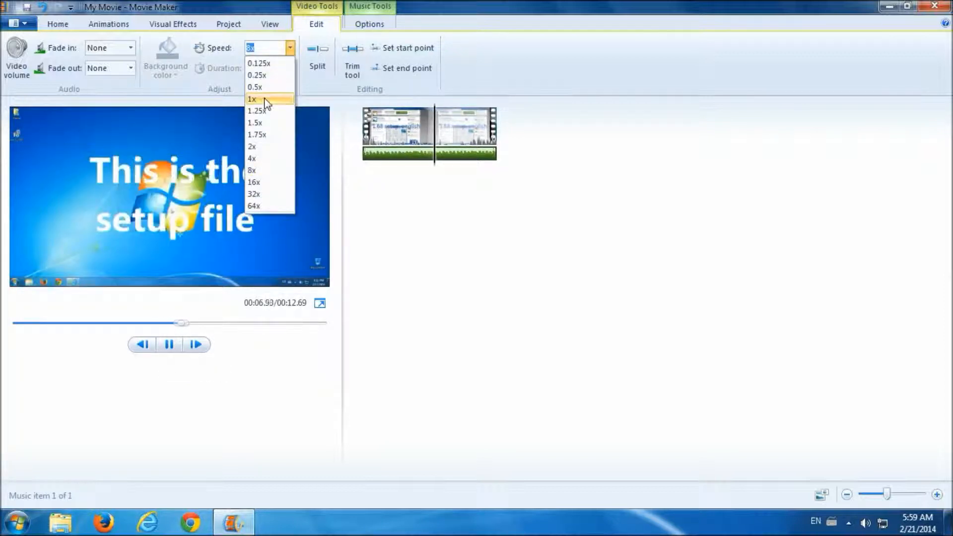
{"action": "left_click", "coordinate": [265, 99]}
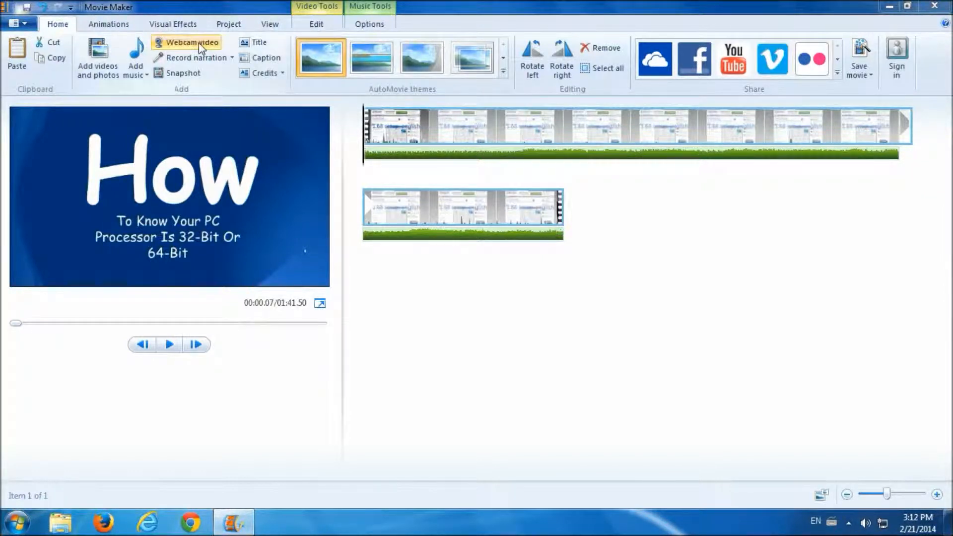
- Record a short voice narration and save it to the Desktop
{"action": "left_click", "coordinate": [232, 59]}
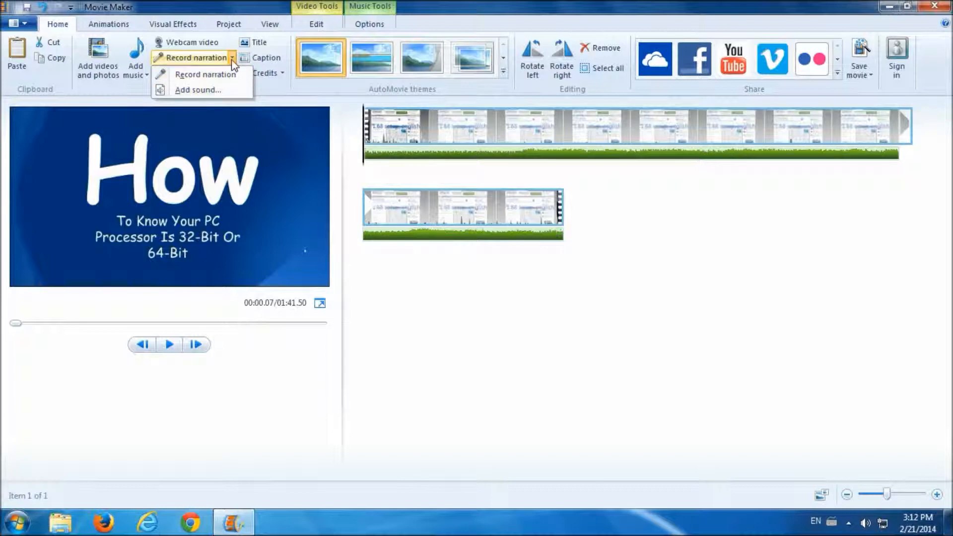
{"action": "left_click", "coordinate": [219, 74]}
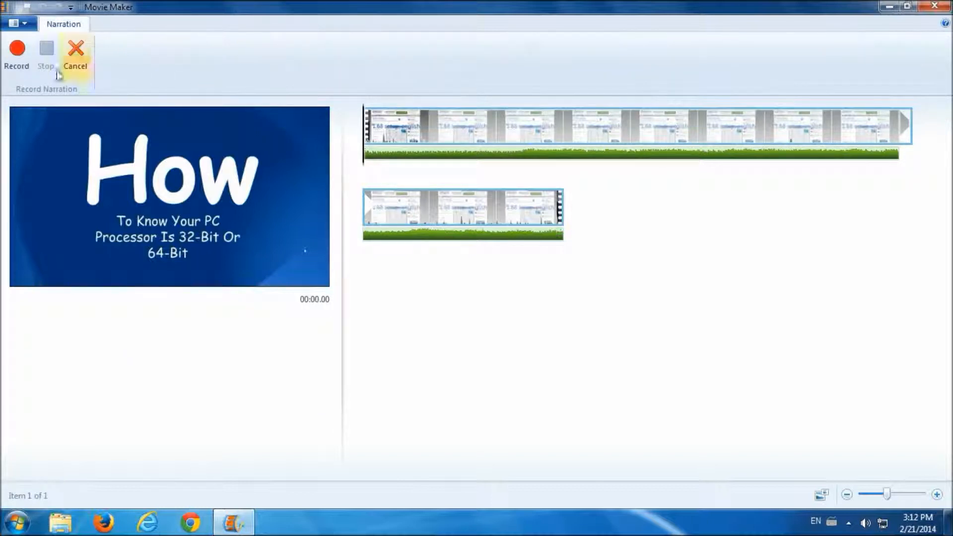
{"action": "left_click", "coordinate": [18, 55]}
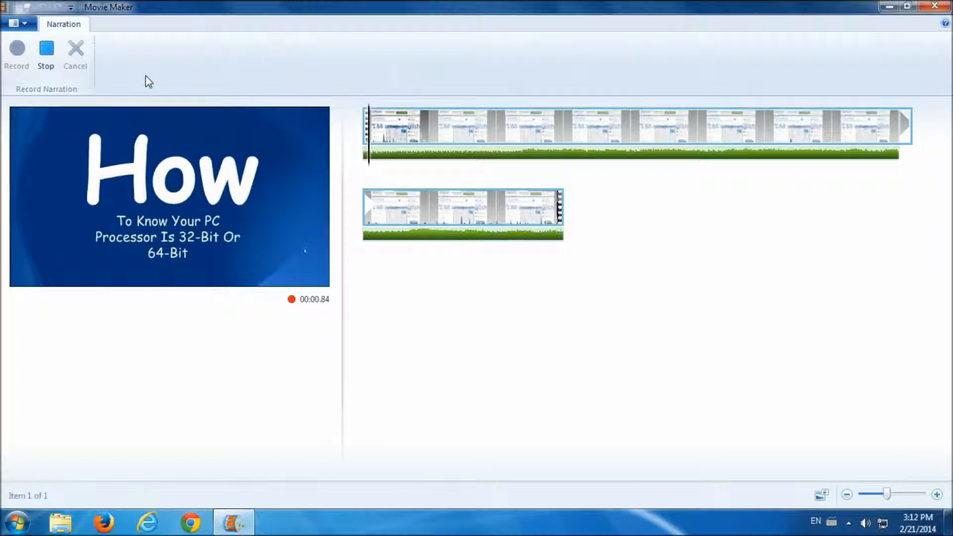
{"action": "left_click", "coordinate": [46, 53]}
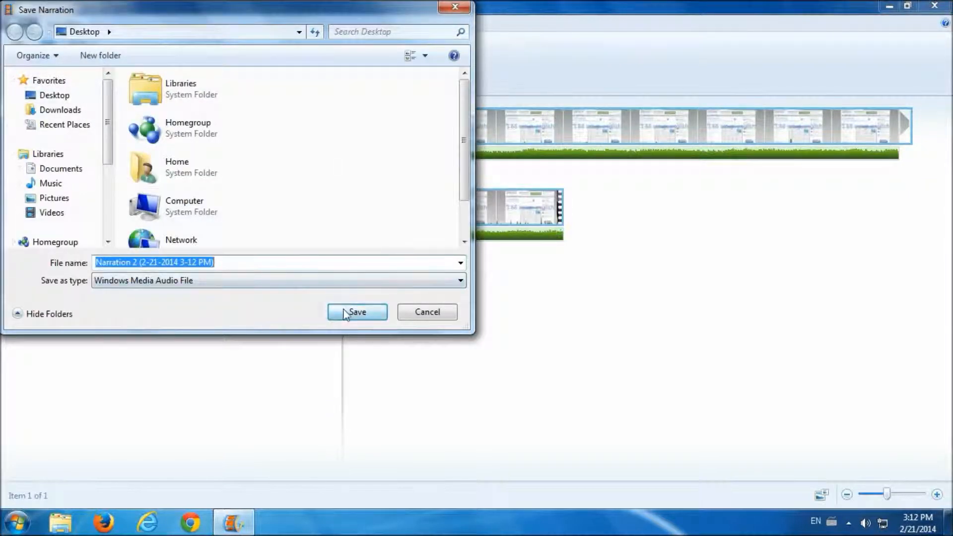
{"action": "left_click", "coordinate": [346, 314]}
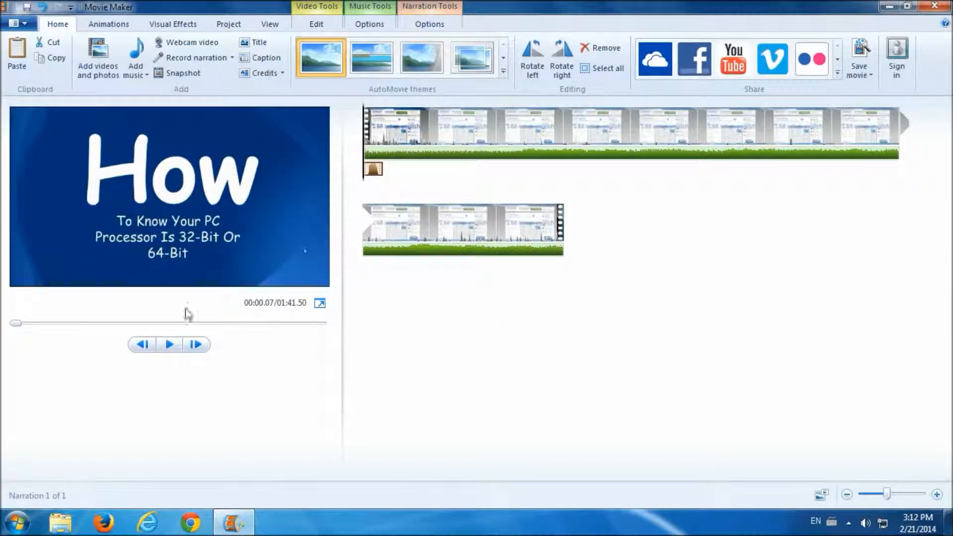
- Play the movie to hear the narration, then return to its start
{"action": "left_click", "coordinate": [169, 344]}
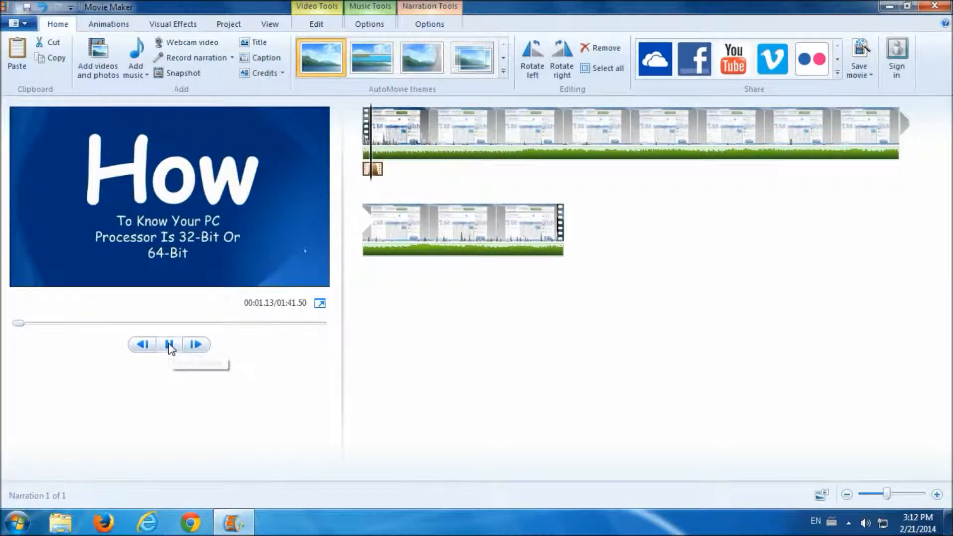
{"action": "left_click", "coordinate": [168, 344]}
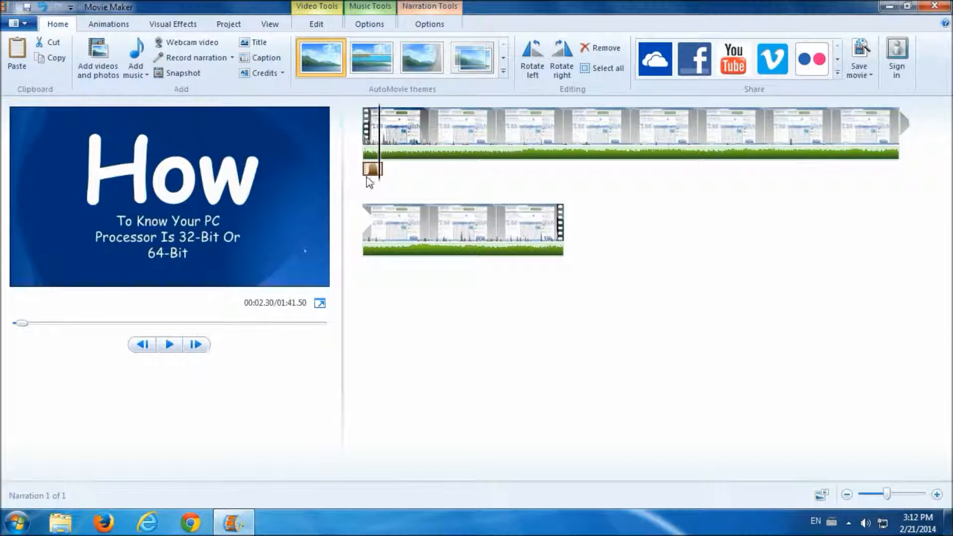
{"action": "left_click", "coordinate": [366, 164]}
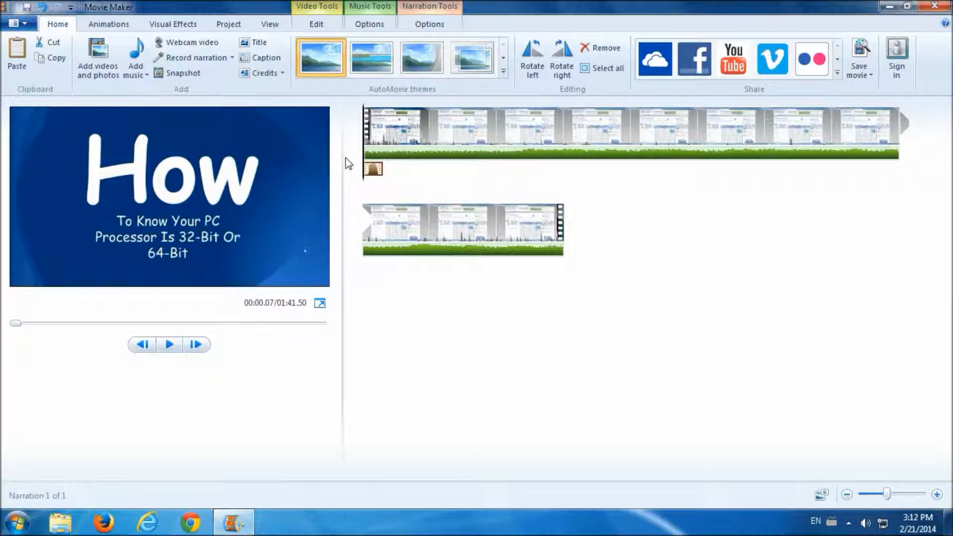
- Save the current frame as Snapshot 1 on the Desktop and open it to view
{"action": "left_click", "coordinate": [189, 75]}
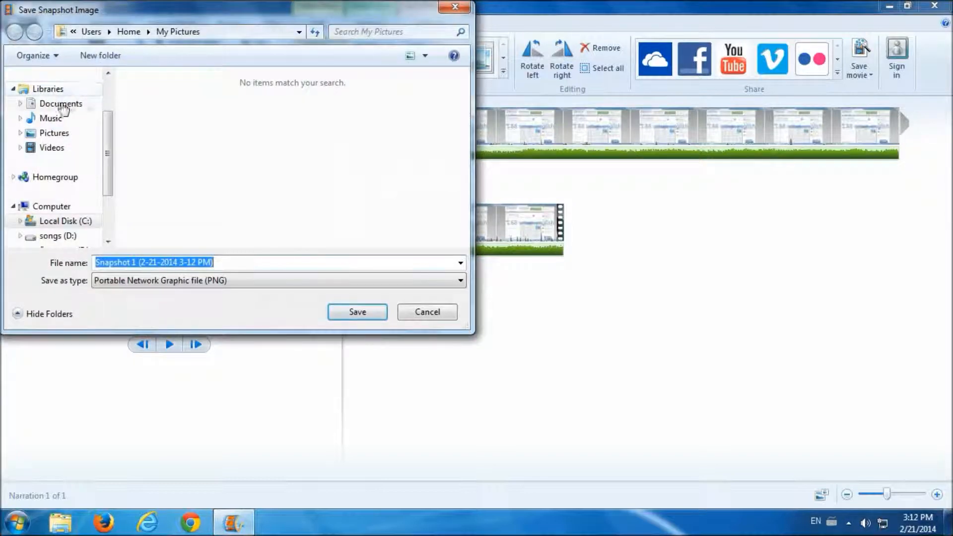
{"action": "scroll", "coordinate": [63, 109], "scroll_direction": "up", "scroll_amount": 2}
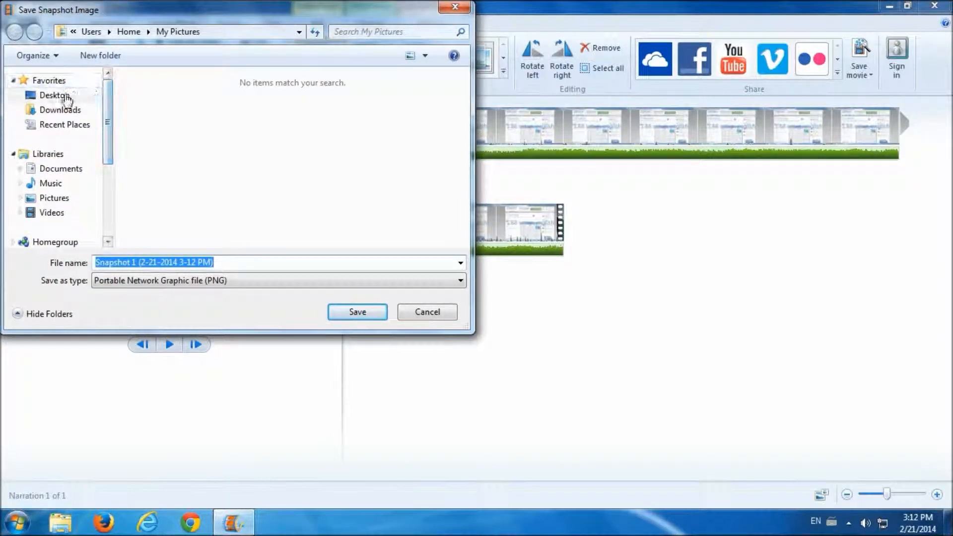
{"action": "left_click", "coordinate": [67, 97]}
{"action": "left_click", "coordinate": [357, 312]}
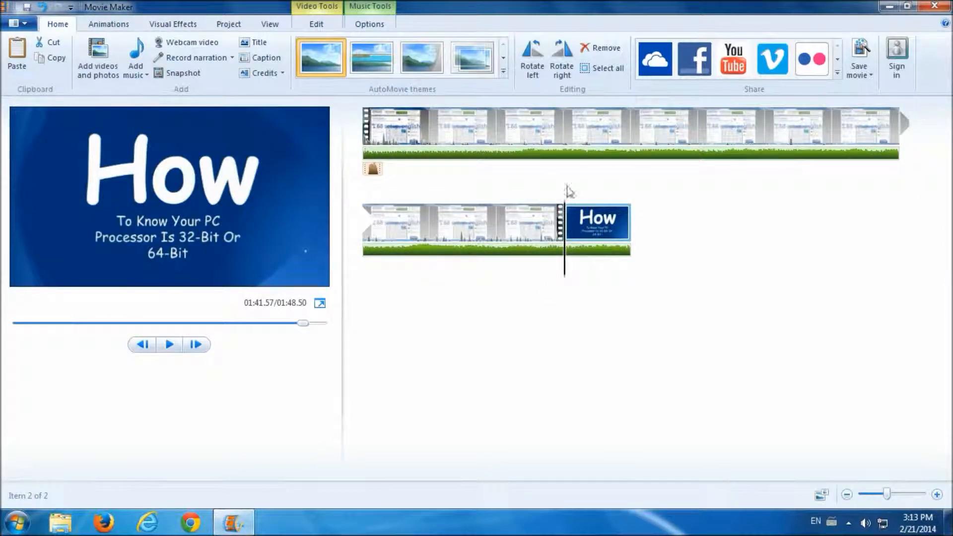
{"action": "left_click", "coordinate": [889, 7]}
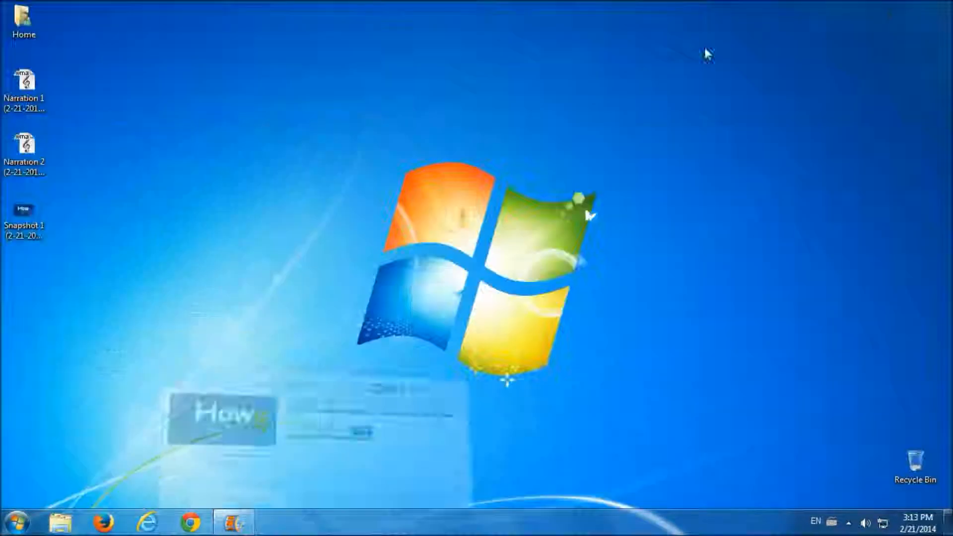
{"action": "double_click", "coordinate": [16, 220]}
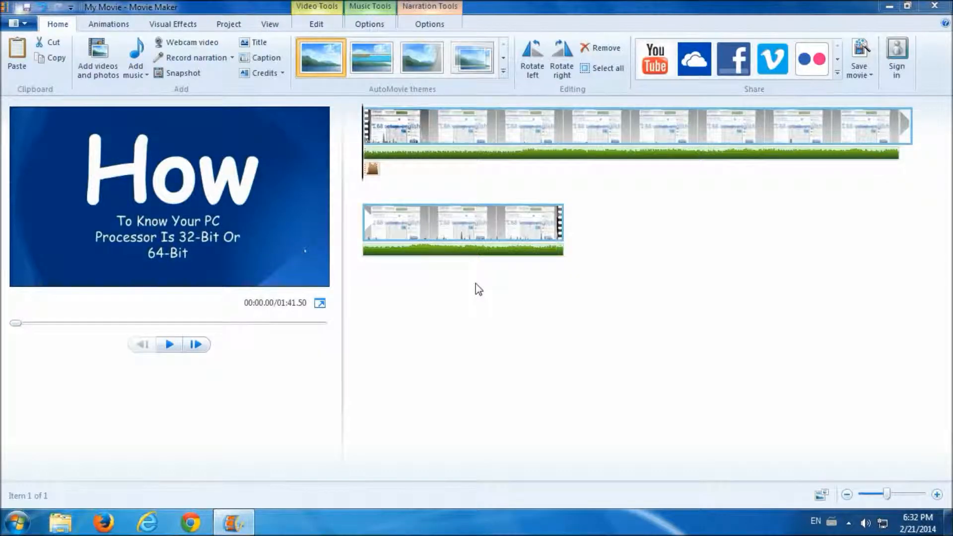
- Add a title clip at the movie's start reading 'Mousa Tutorials', using the US keyboard layout
{"action": "left_click", "coordinate": [255, 45]}
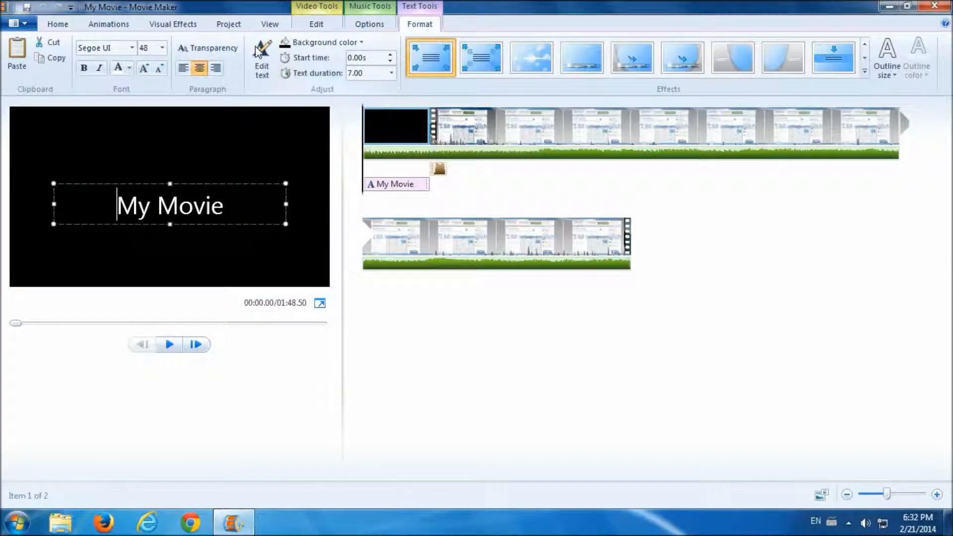
{"action": "triple_click", "coordinate": [188, 207]}
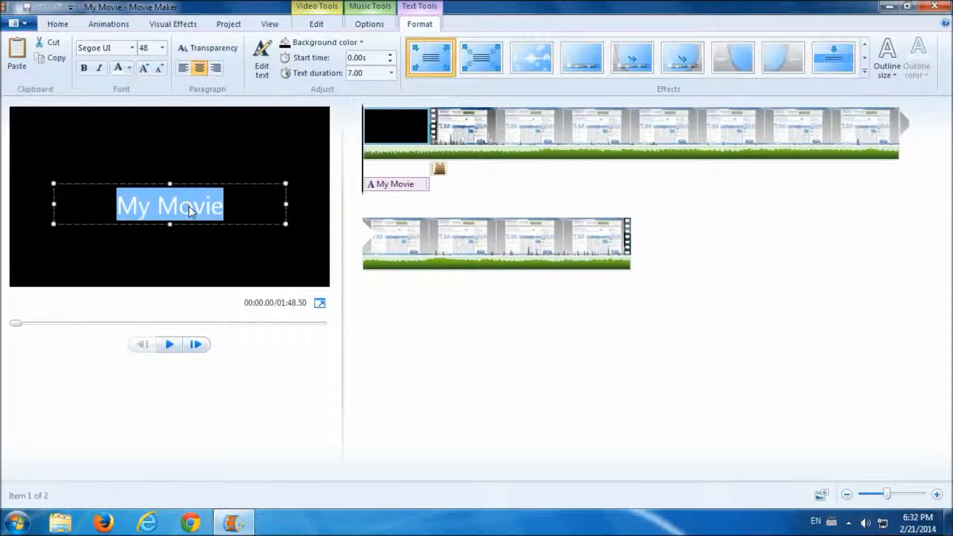
{"action": "type", "text": "'"}
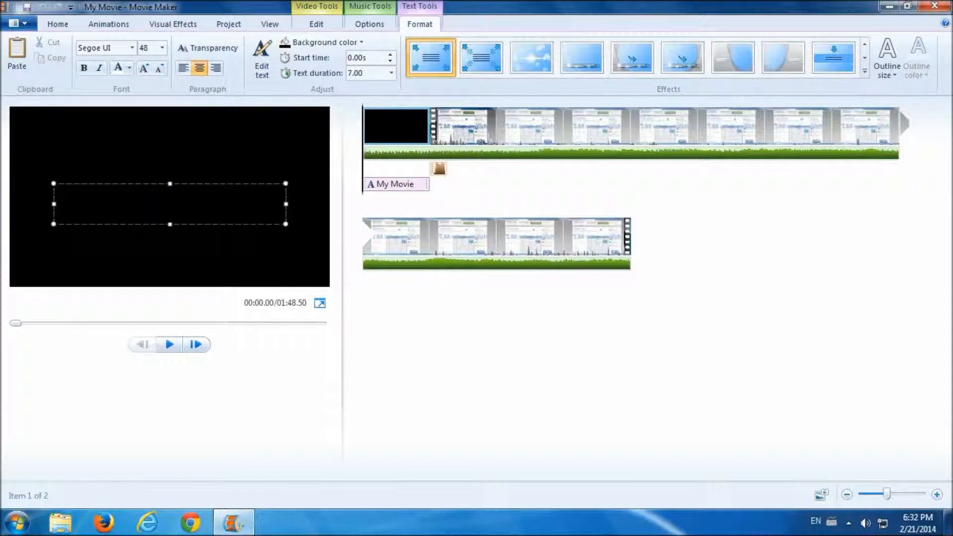
{"action": "left_click", "coordinate": [832, 521]}
{"action": "left_click", "coordinate": [847, 503]}
{"action": "type", "text": "Mousa T"}
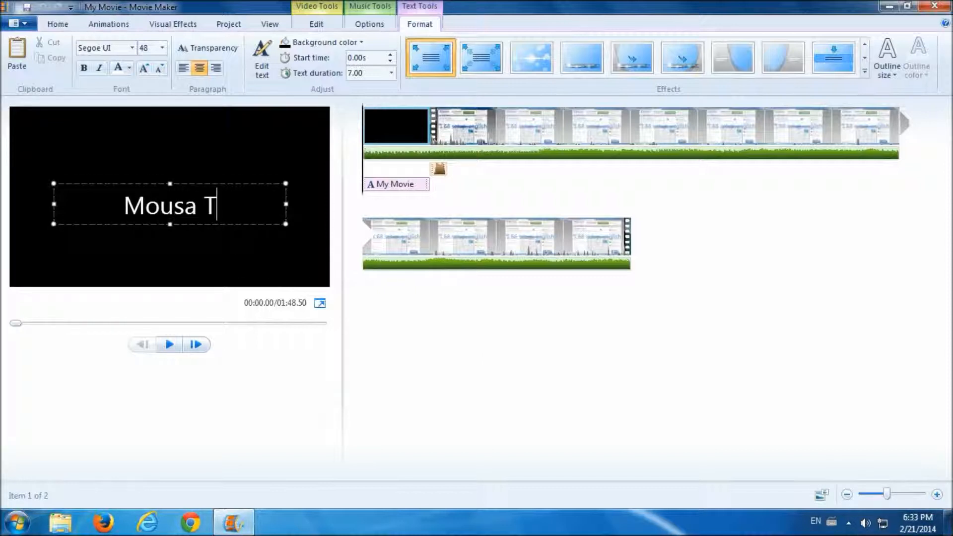
{"action": "type", "text": "utorials"}
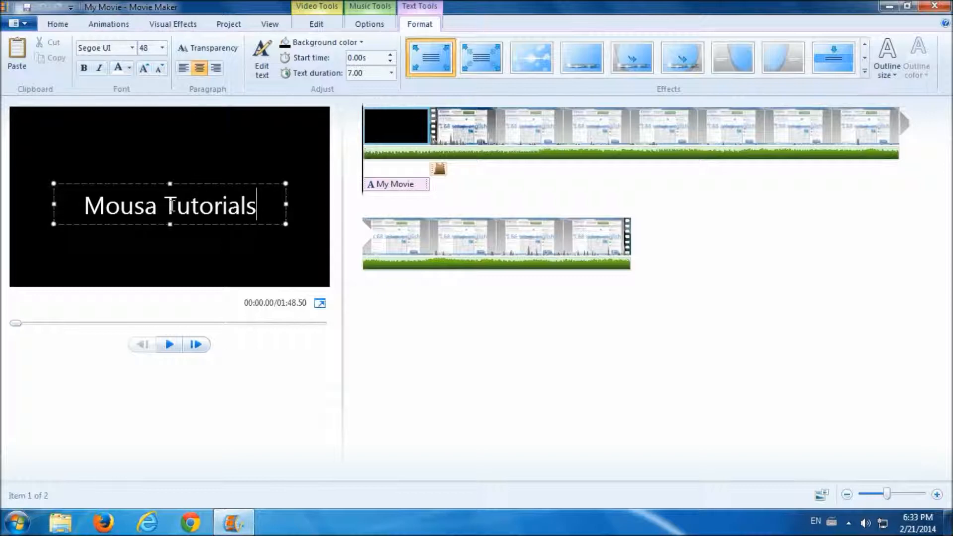
- Style the title as bold blue Comic Sans MS size 72 on a blue background
{"action": "left_click", "coordinate": [132, 48]}
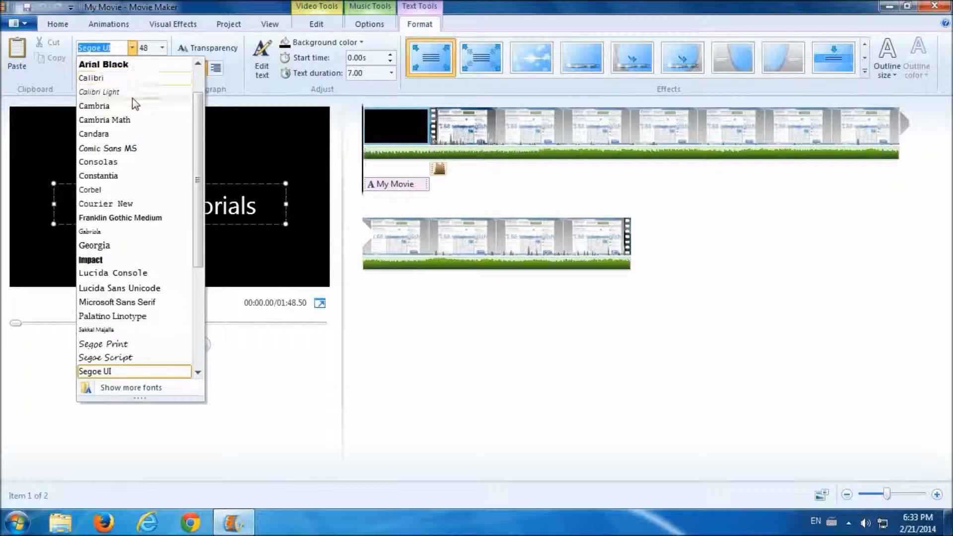
{"action": "left_click", "coordinate": [127, 147]}
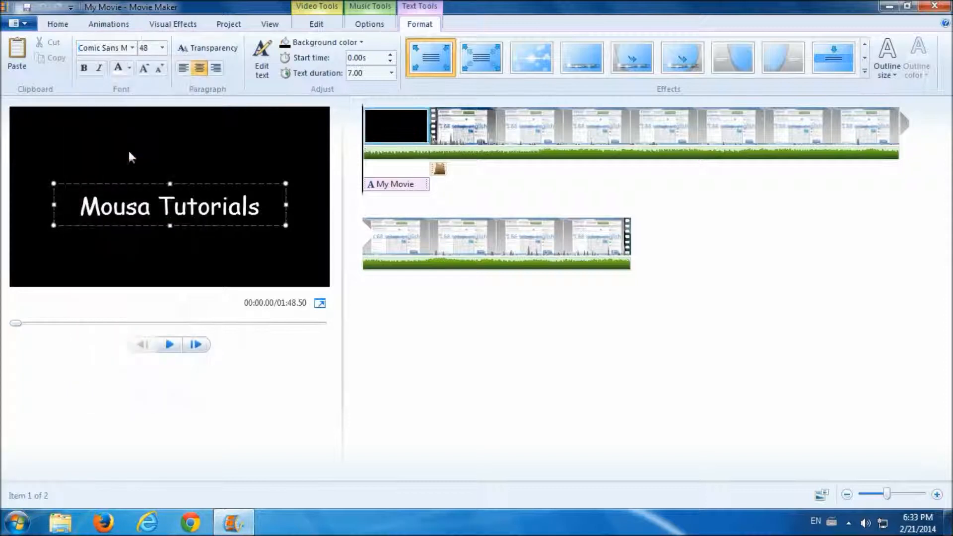
{"action": "left_click", "coordinate": [162, 48]}
{"action": "left_click", "coordinate": [150, 242]}
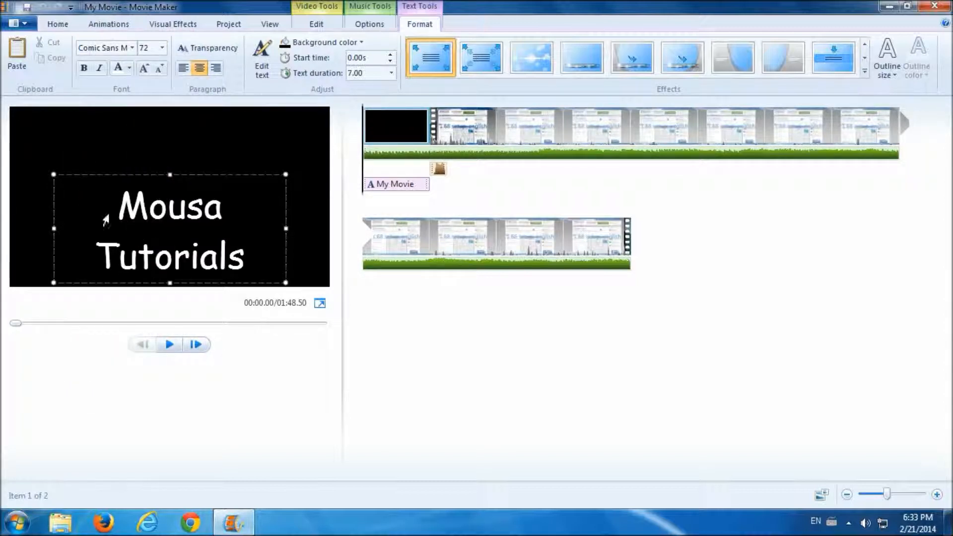
{"action": "left_click", "coordinate": [84, 69]}
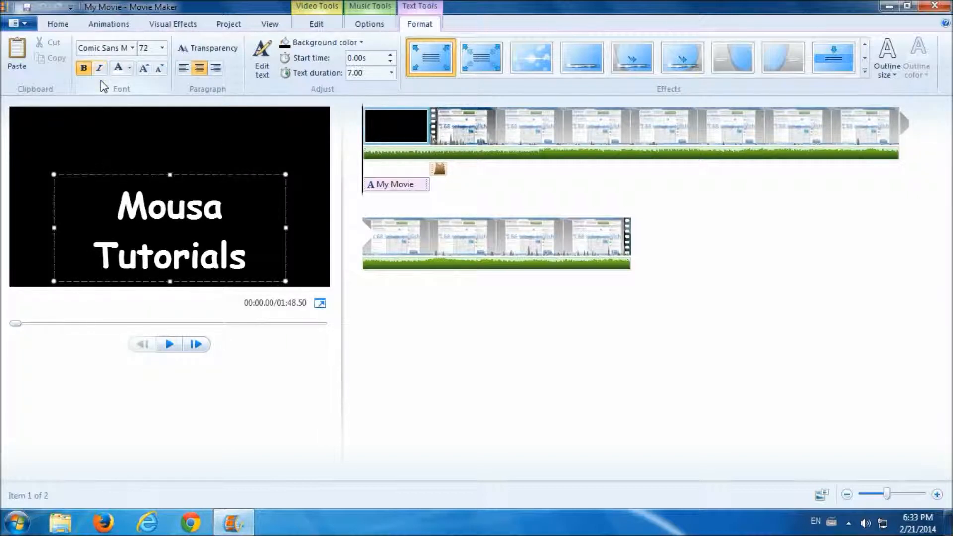
{"action": "left_click", "coordinate": [129, 69]}
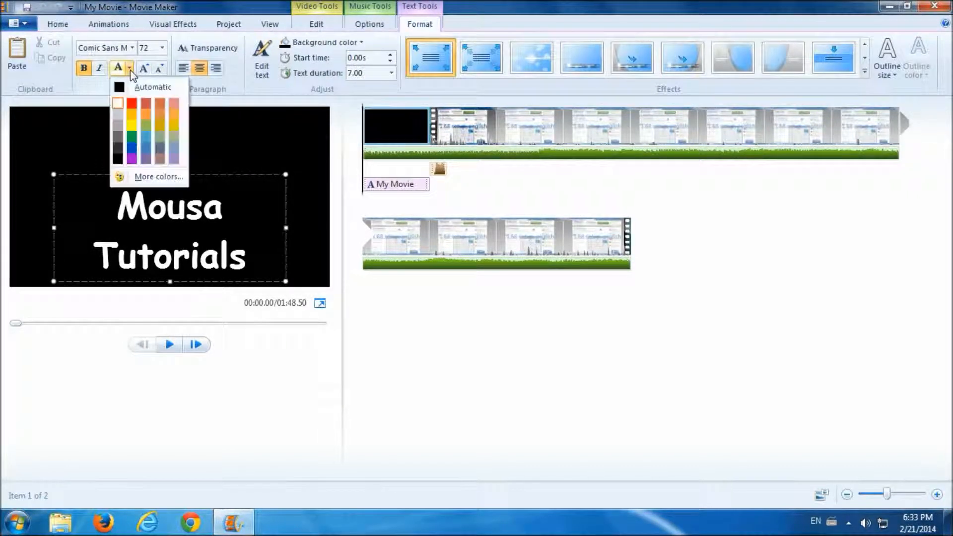
{"action": "left_click", "coordinate": [134, 149]}
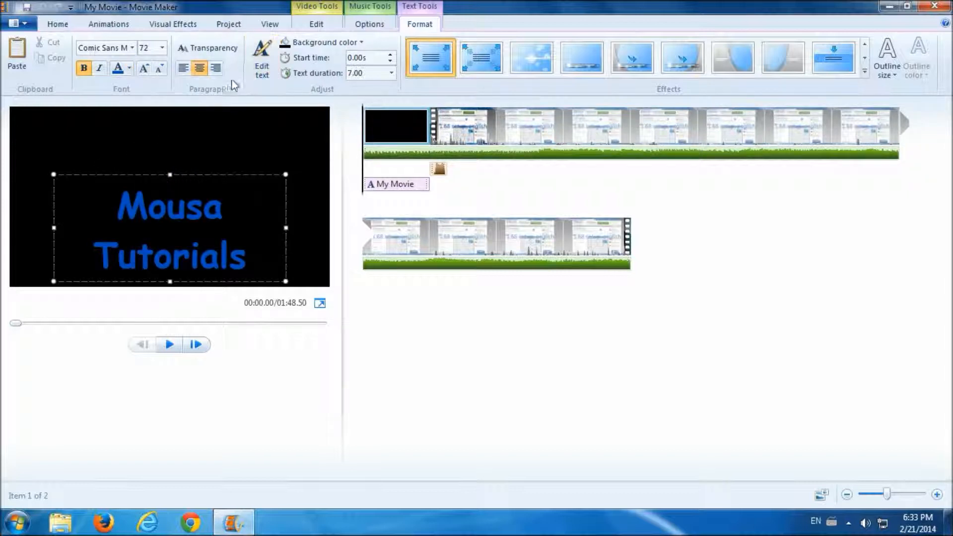
{"action": "left_click", "coordinate": [364, 42]}
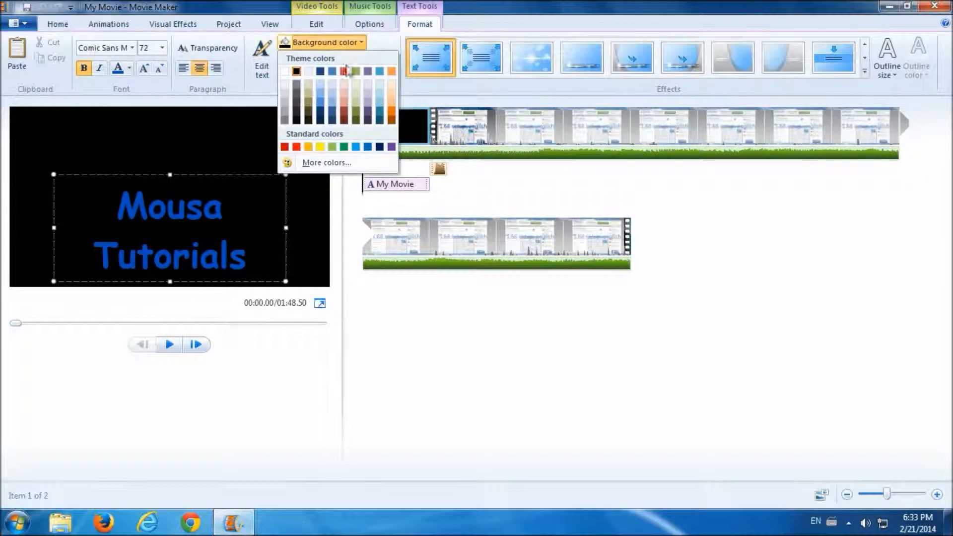
{"action": "left_click", "coordinate": [320, 104]}
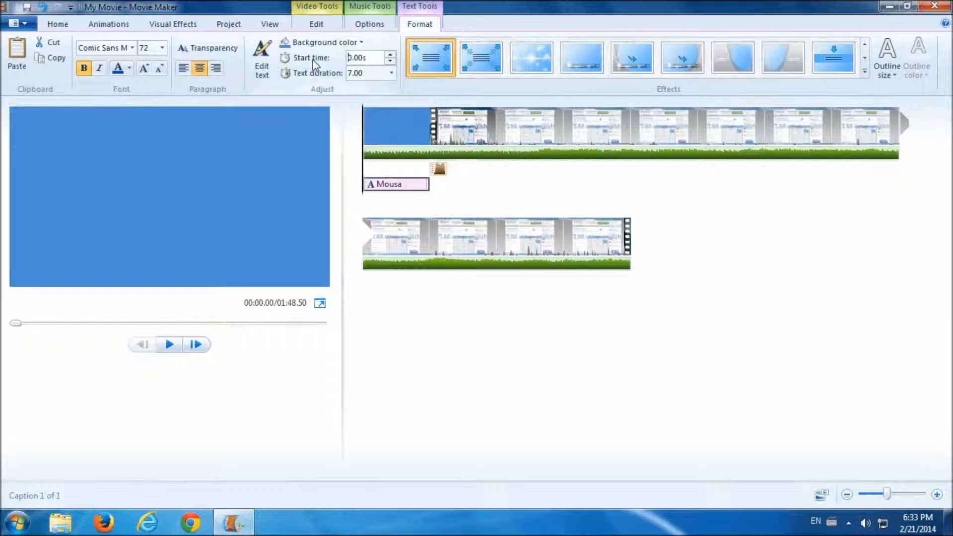
{"action": "left_click_drag", "start_coordinate": [367, 58], "coordinate": [346, 56]}
{"action": "type", "text": "1"}
{"action": "key", "text": "Return"}
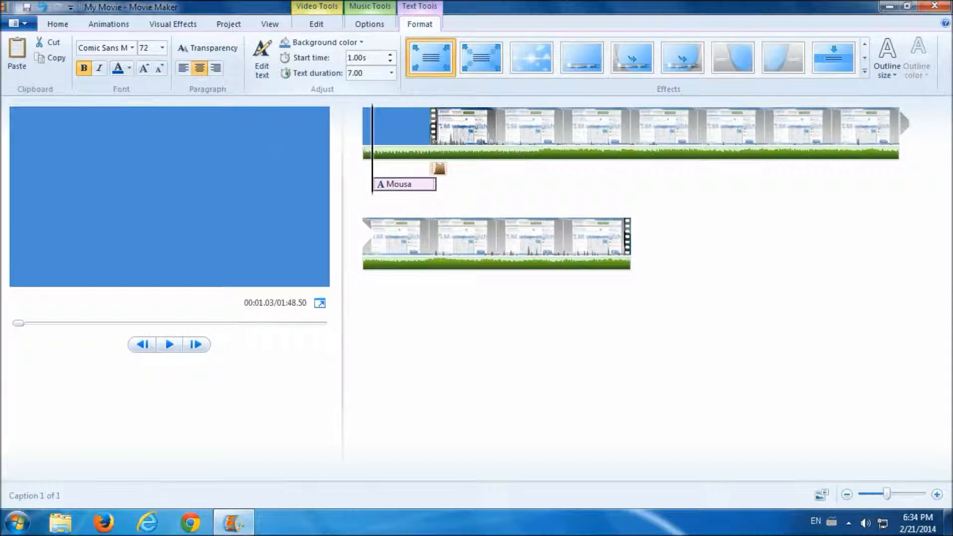
{"action": "left_click", "coordinate": [364, 151]}
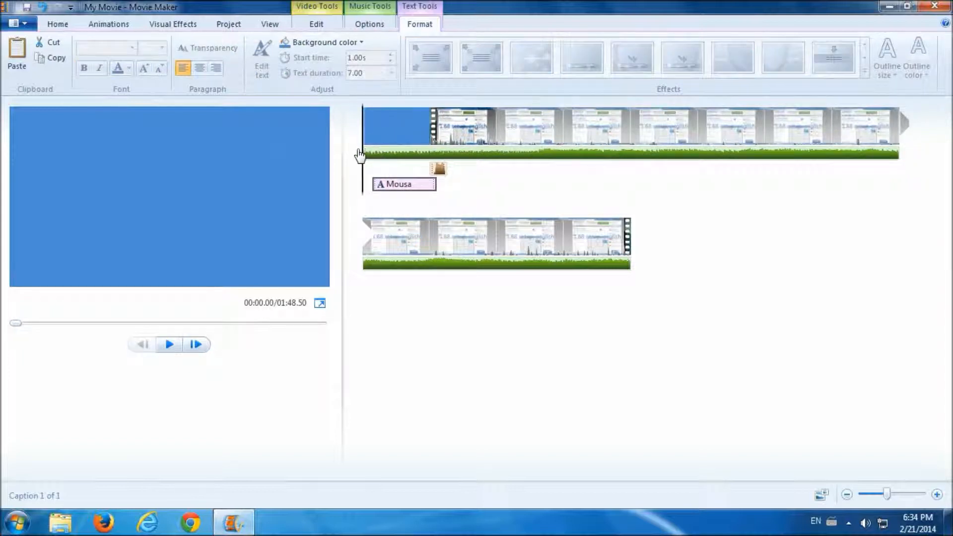
{"action": "left_click", "coordinate": [381, 185]}
{"action": "left_click", "coordinate": [419, 27]}
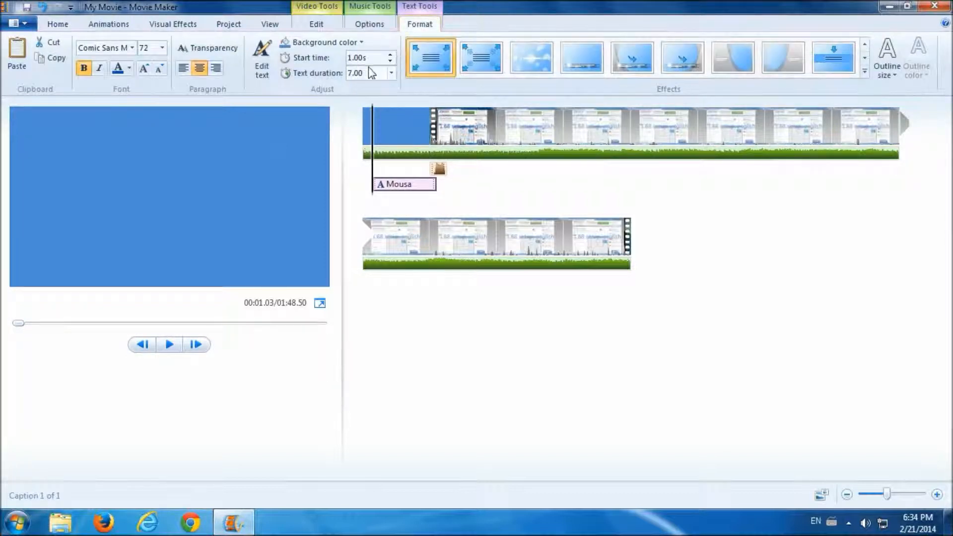
{"action": "left_click_drag", "start_coordinate": [365, 57], "coordinate": [344, 58]}
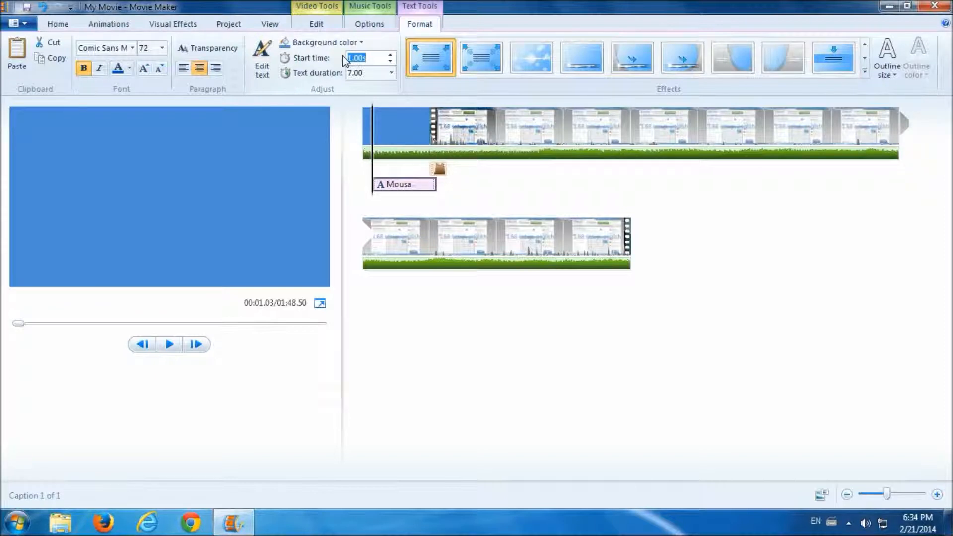
{"action": "type", "text": "0"}
{"action": "key", "text": "Return"}
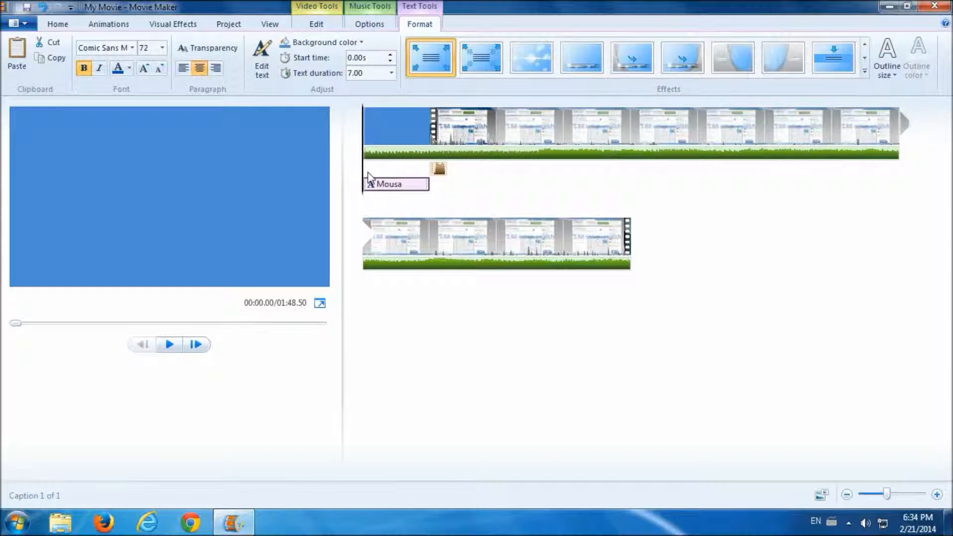
{"action": "left_click", "coordinate": [391, 74]}
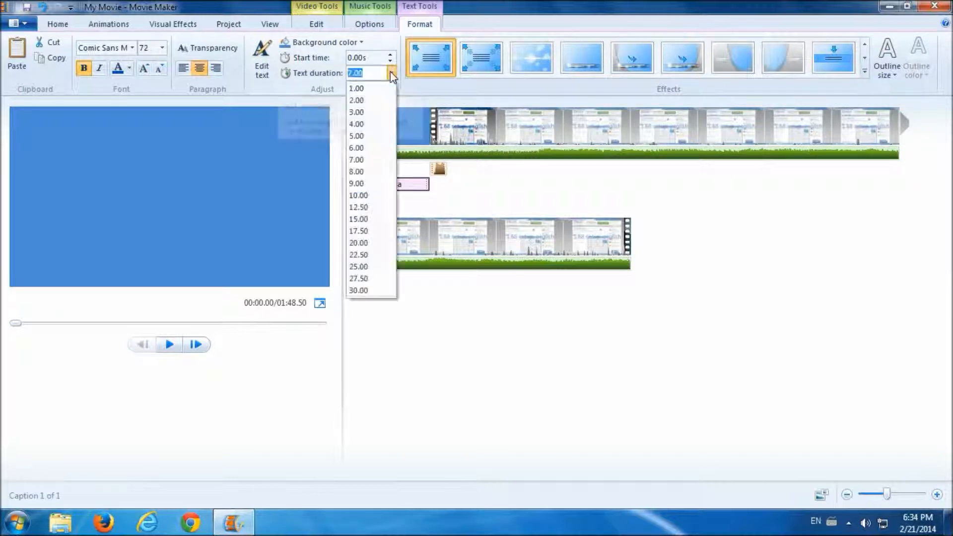
{"action": "left_click", "coordinate": [374, 90]}
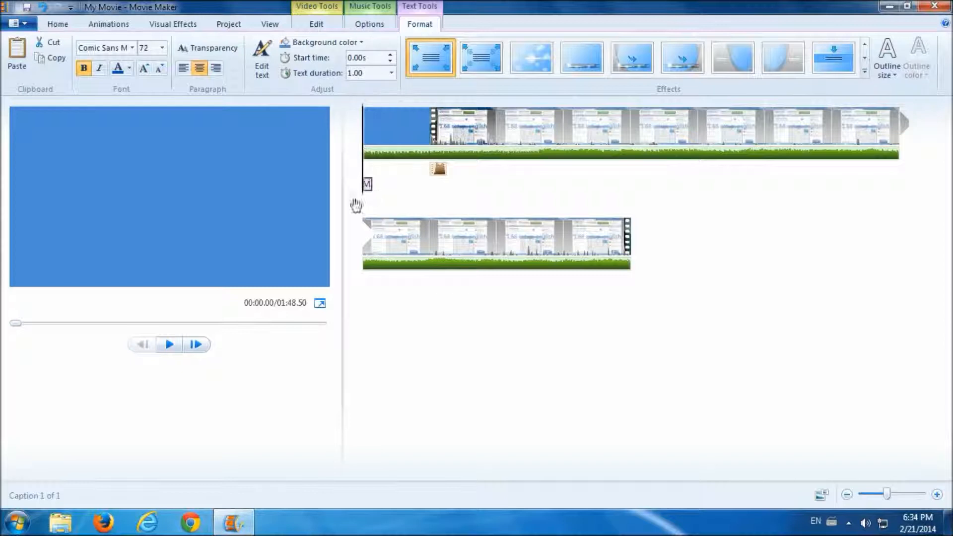
{"action": "left_click", "coordinate": [173, 346]}
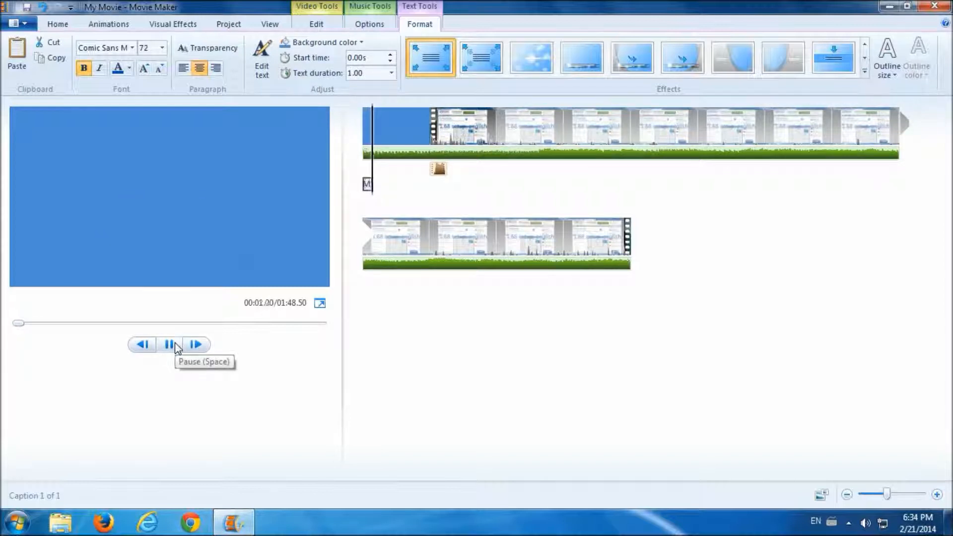
{"action": "left_click", "coordinate": [170, 346]}
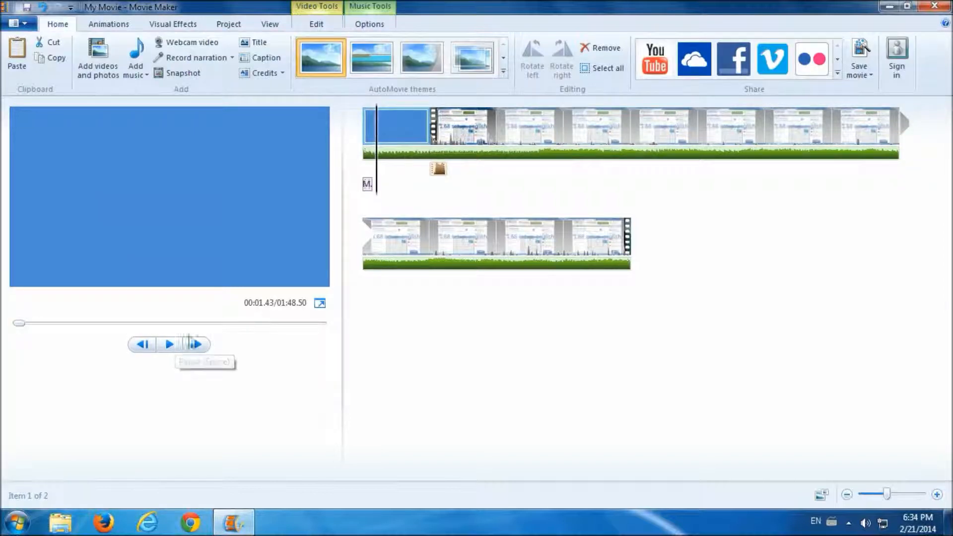
{"action": "left_click", "coordinate": [364, 182]}
{"action": "left_click", "coordinate": [391, 73]}
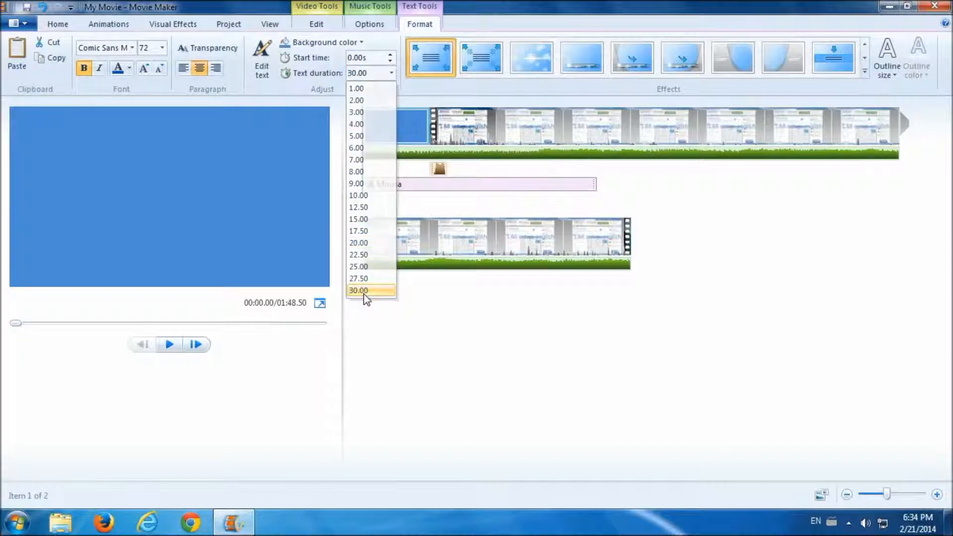
{"action": "left_click", "coordinate": [364, 292]}
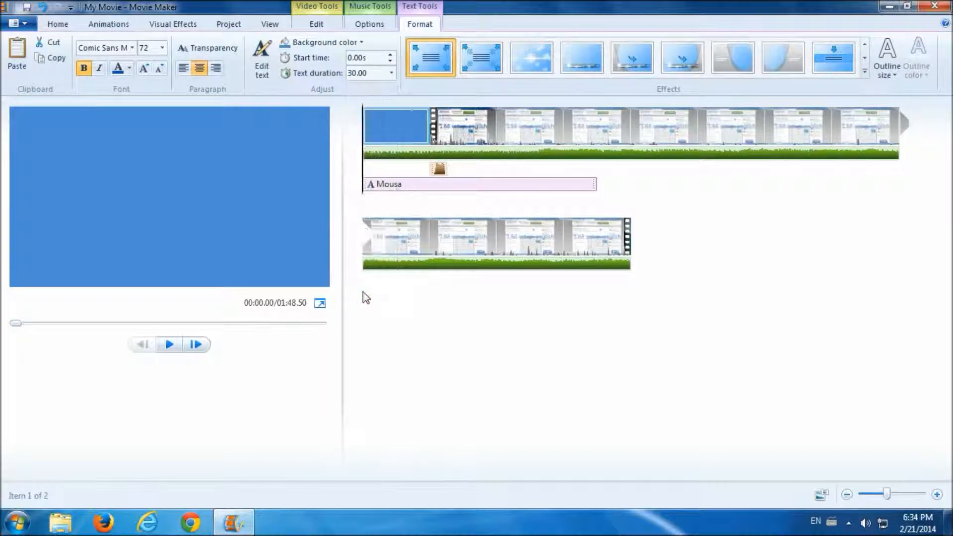
{"action": "left_click_drag", "start_coordinate": [365, 175], "coordinate": [588, 175]}
{"action": "left_click", "coordinate": [362, 175]}
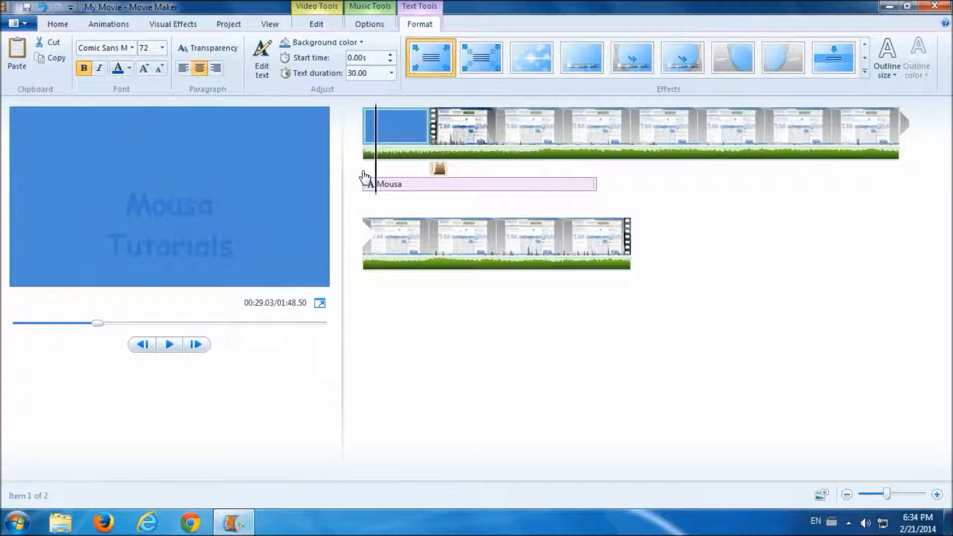
{"action": "left_click", "coordinate": [390, 73]}
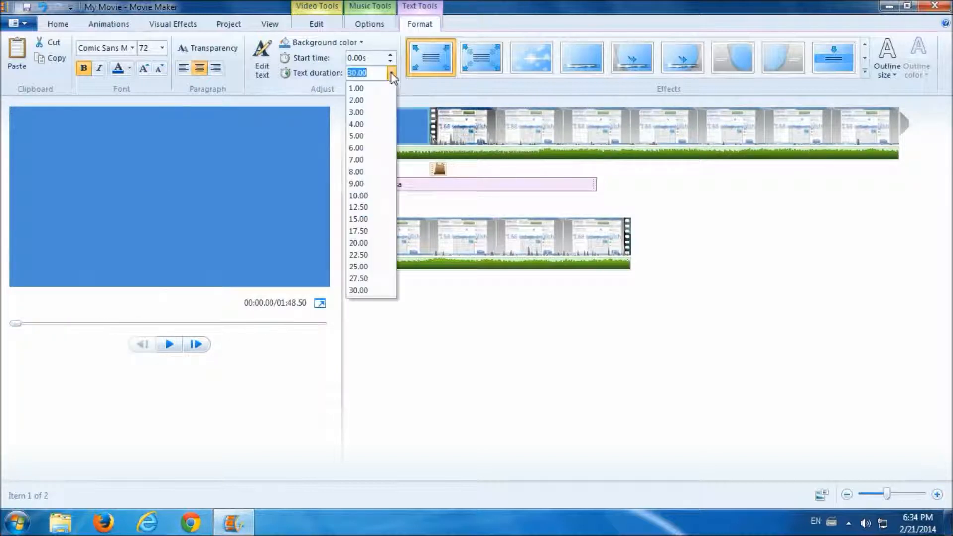
{"action": "left_click", "coordinate": [365, 160]}
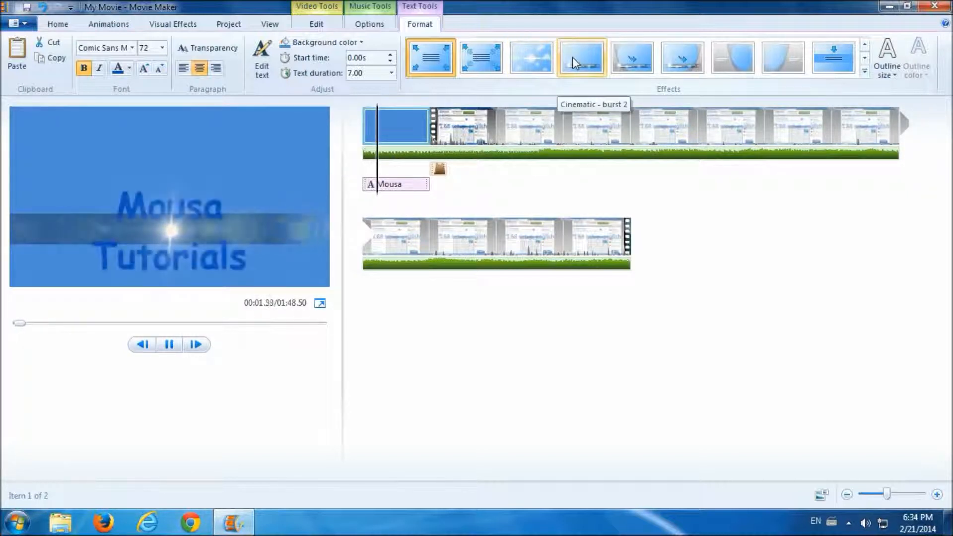
- Apply the Cinematic - burst left effect and a medium white text outline to the title
{"action": "left_click", "coordinate": [629, 62]}
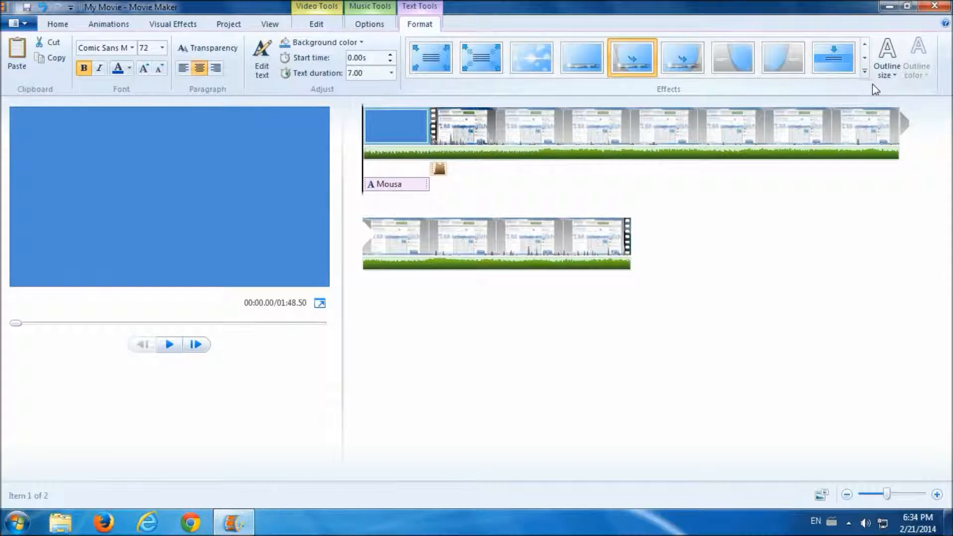
{"action": "left_click", "coordinate": [888, 76]}
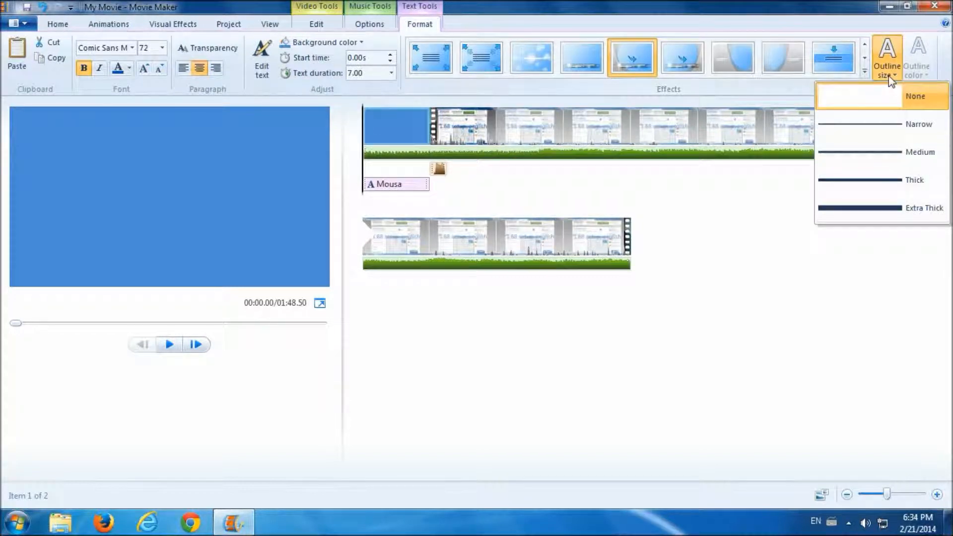
{"action": "left_click", "coordinate": [869, 149]}
{"action": "left_click", "coordinate": [918, 65]}
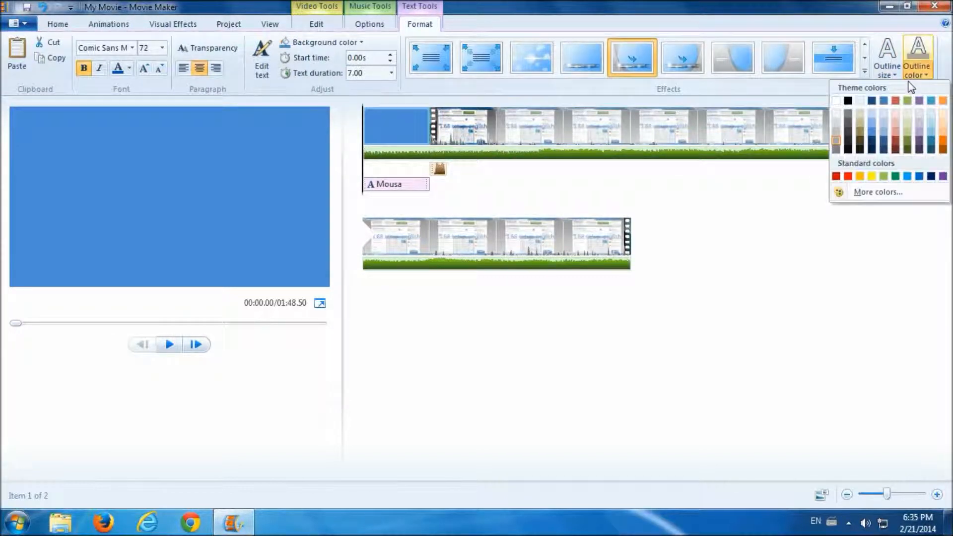
{"action": "left_click", "coordinate": [835, 102]}
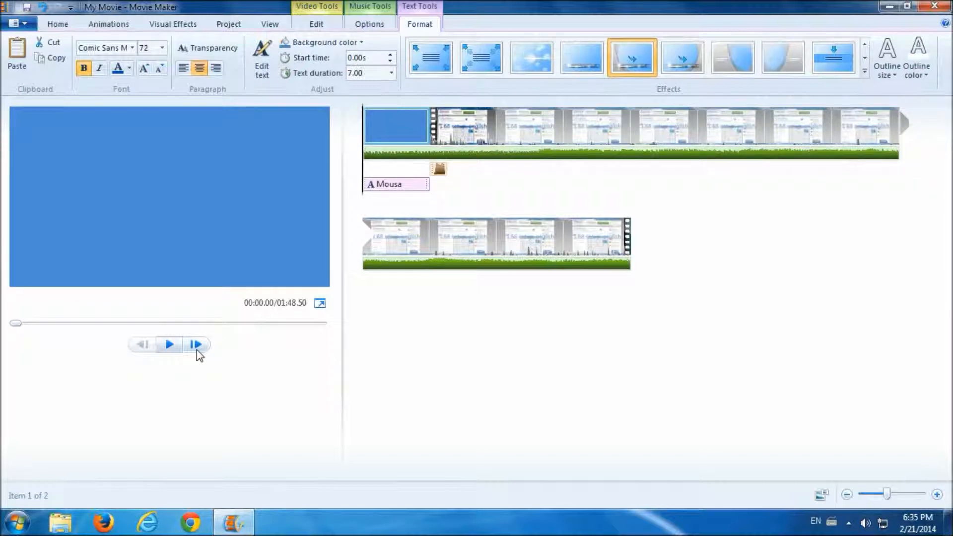
- Move the title text higher in the frame and preview the result
{"action": "left_click", "coordinate": [170, 346]}
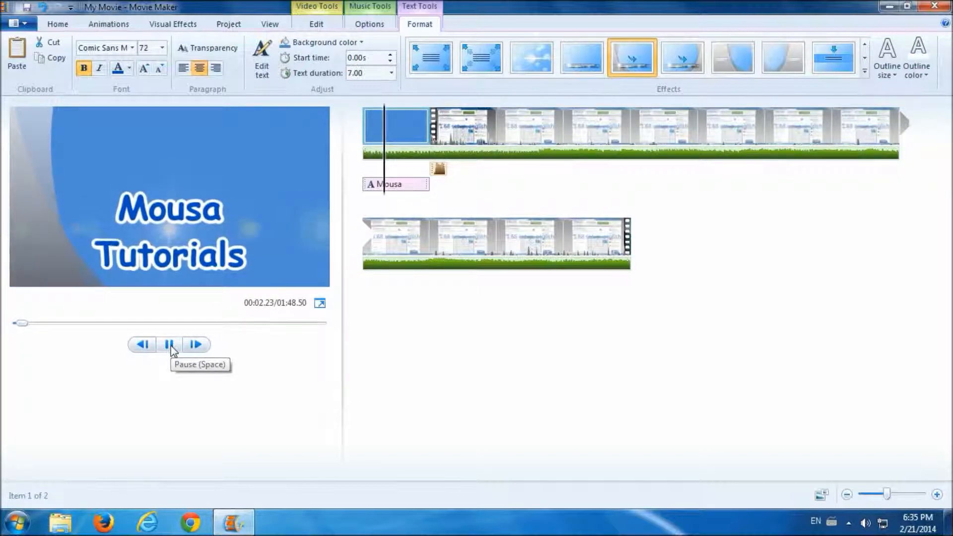
{"action": "left_click", "coordinate": [192, 265]}
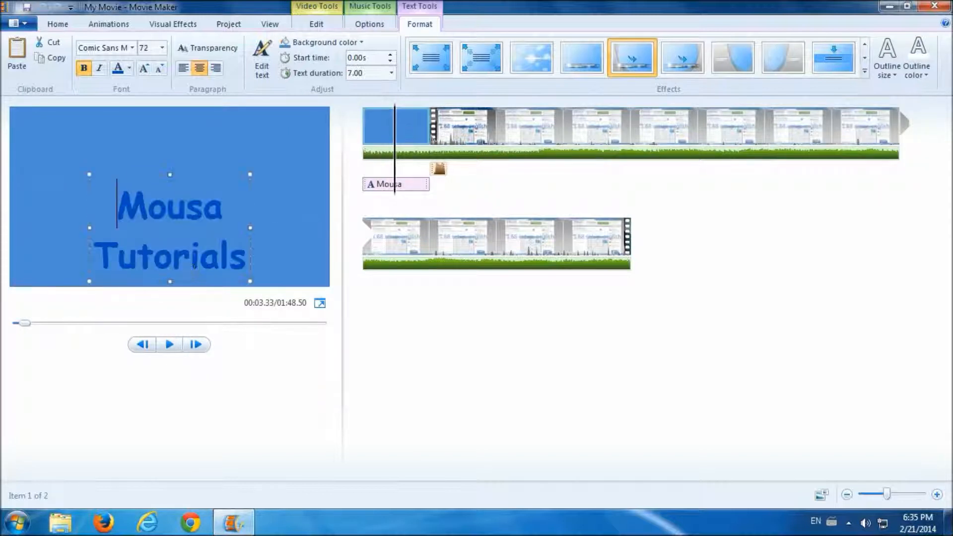
{"action": "left_click_drag", "start_coordinate": [189, 282], "coordinate": [187, 246]}
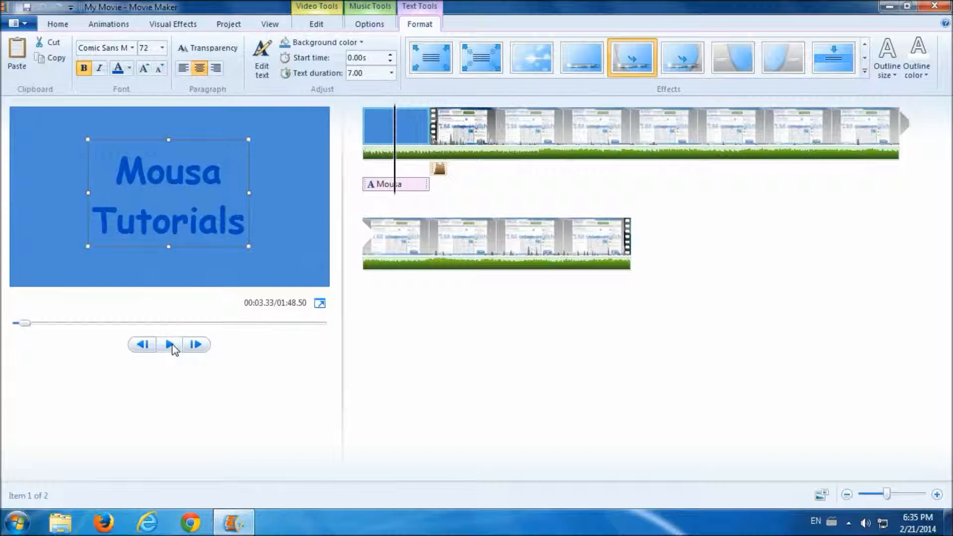
{"action": "left_click", "coordinate": [170, 345]}
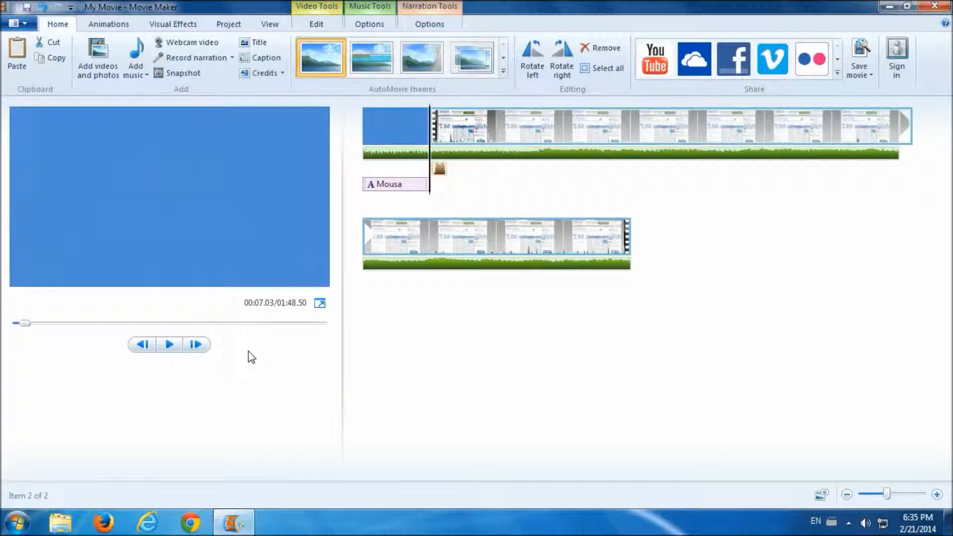
{"action": "left_click", "coordinate": [367, 164]}
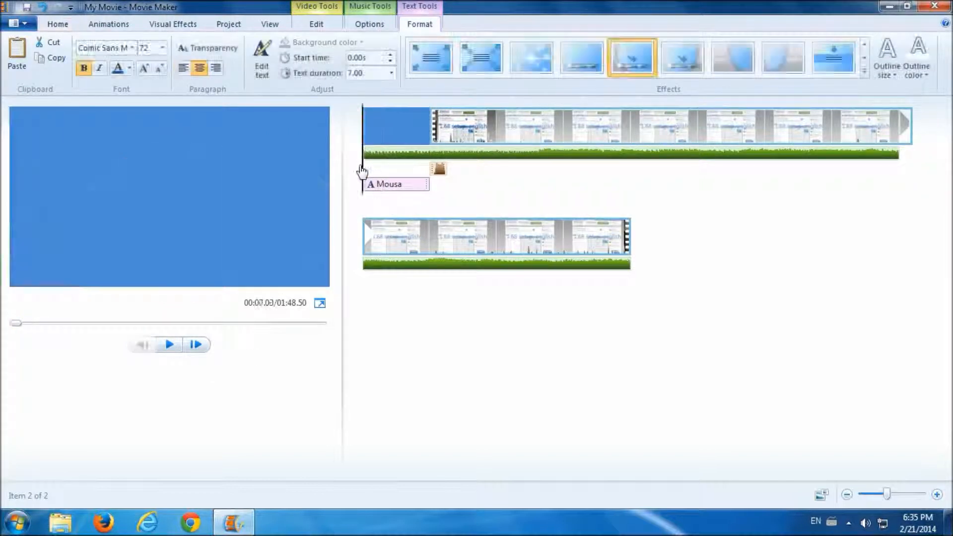
{"action": "left_click", "coordinate": [168, 345]}
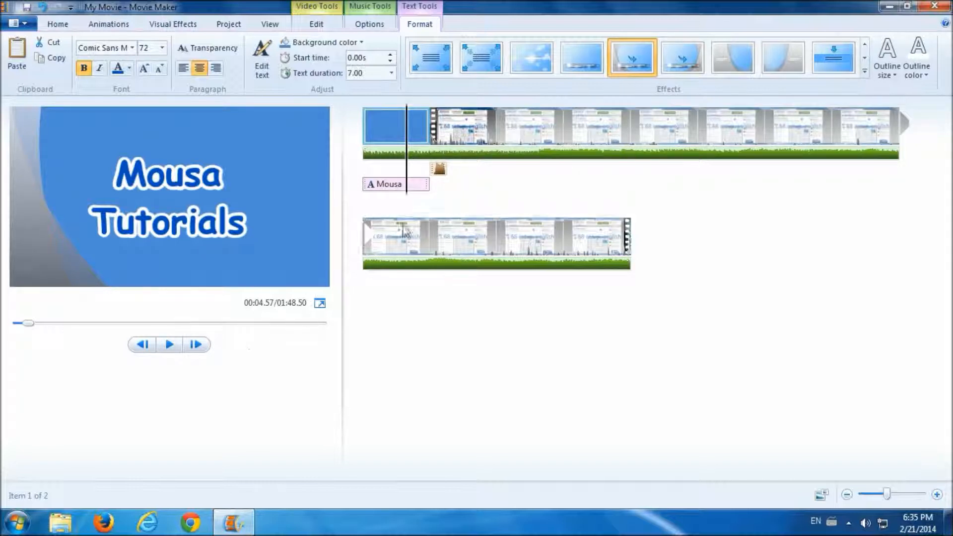
{"action": "left_click", "coordinate": [474, 132]}
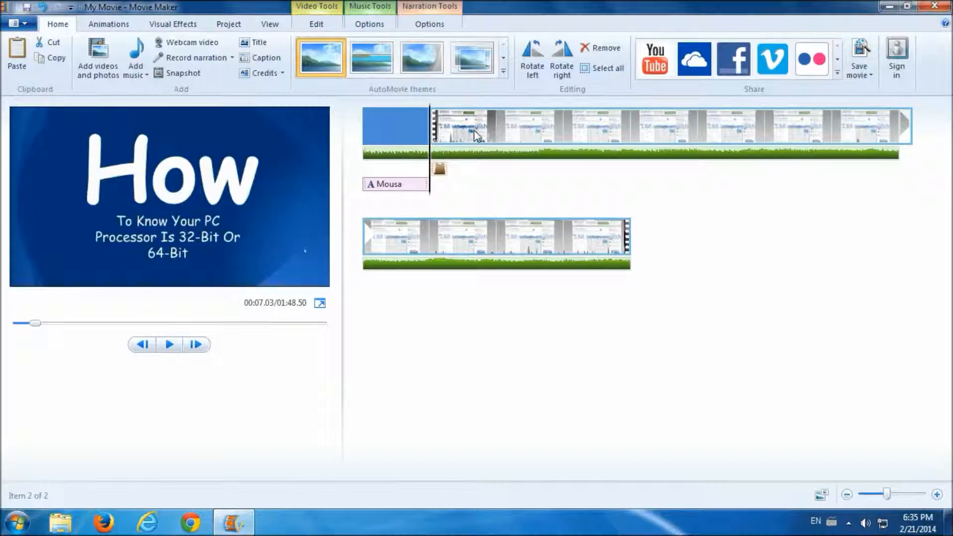
- Add a 'Mousa Tutorials' caption to the main clip, placed below the 64-Bit line
{"action": "left_click", "coordinate": [265, 58]}
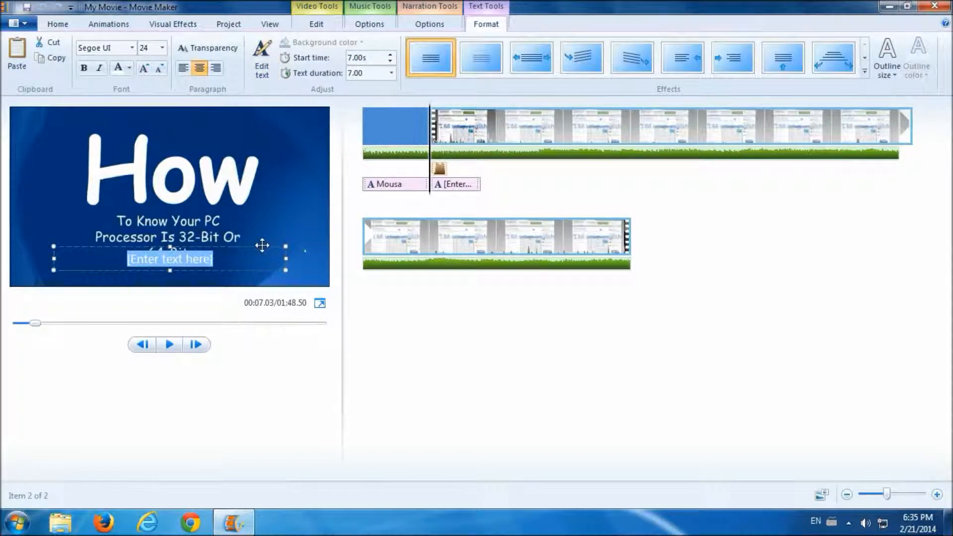
{"action": "left_click", "coordinate": [245, 253]}
{"action": "left_click_drag", "start_coordinate": [245, 253], "coordinate": [217, 263]}
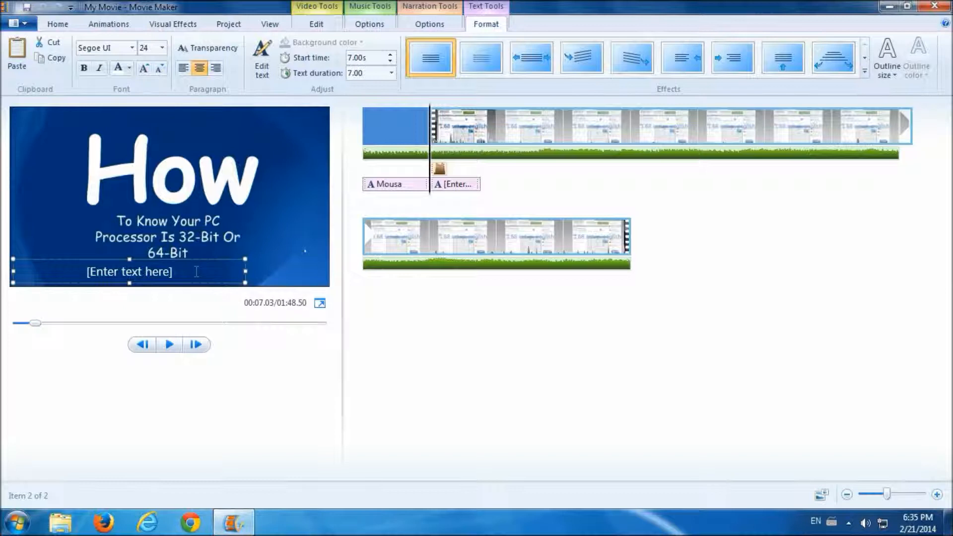
{"action": "left_click_drag", "start_coordinate": [196, 271], "coordinate": [75, 272]}
{"action": "type", "text": "M"}
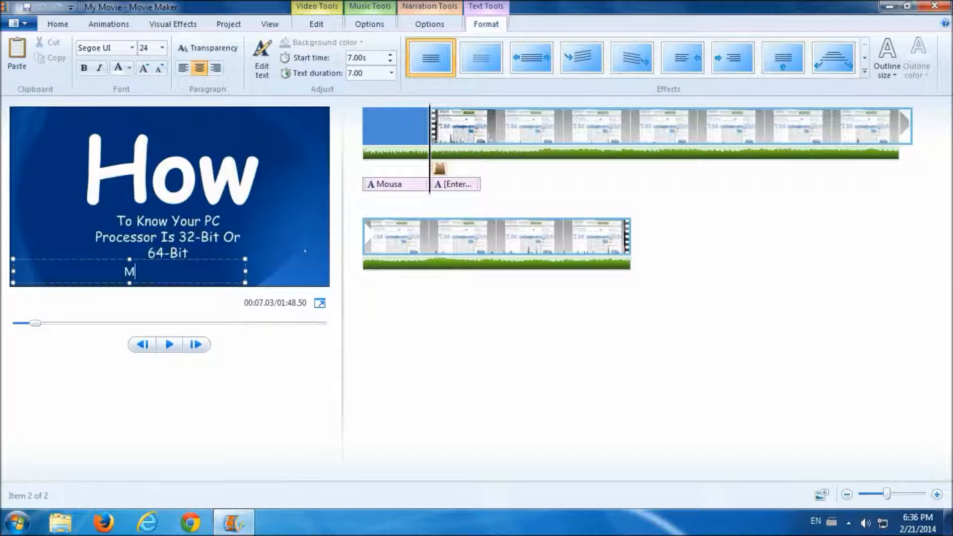
{"action": "type", "text": "ousa Tutorials"}
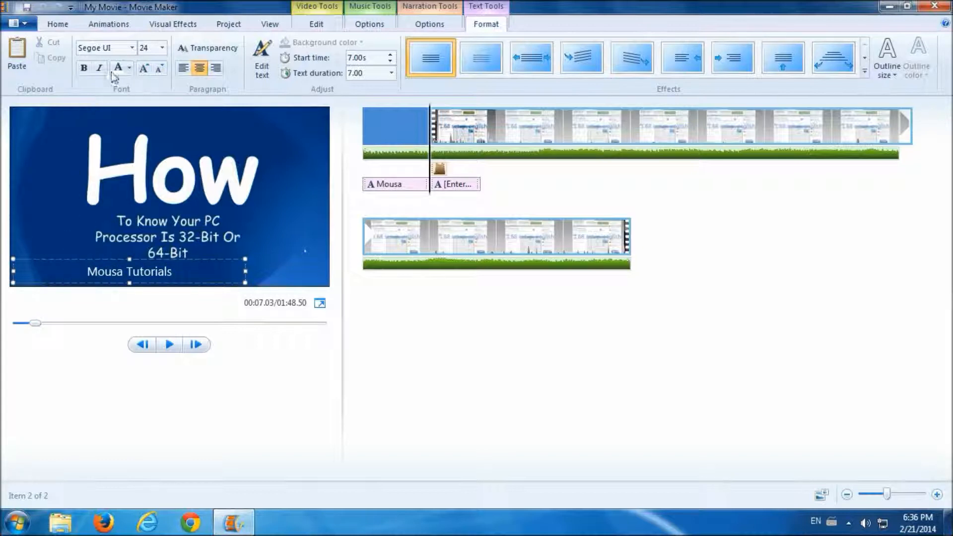
- Format the caption as bold, dark-blue Comic Sans MS at size 26
{"action": "left_click", "coordinate": [132, 48]}
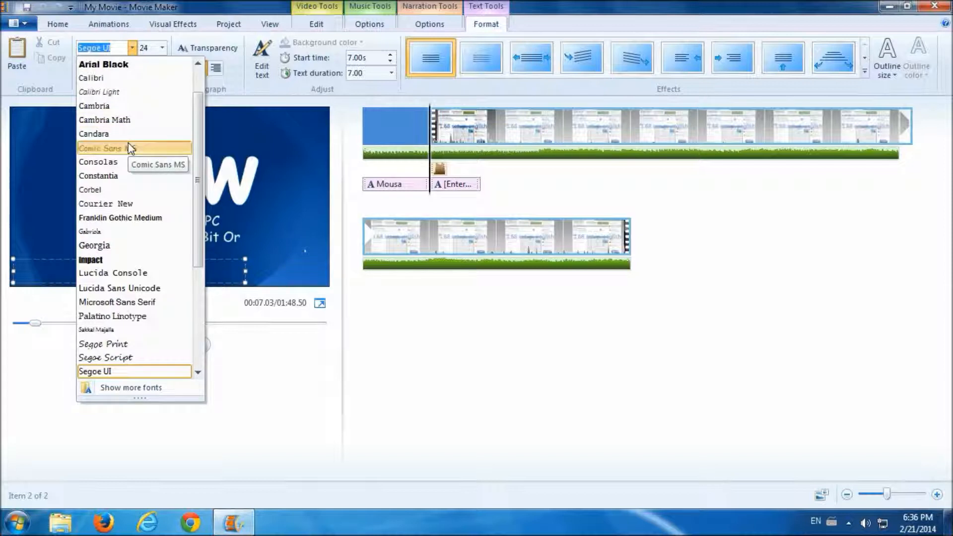
{"action": "left_click", "coordinate": [129, 148]}
{"action": "left_click", "coordinate": [162, 48]}
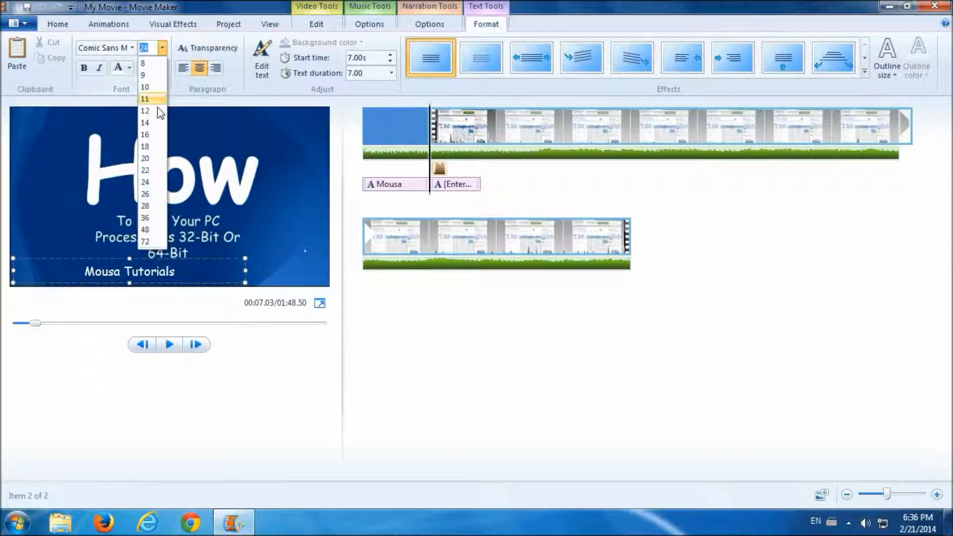
{"action": "left_click", "coordinate": [149, 195]}
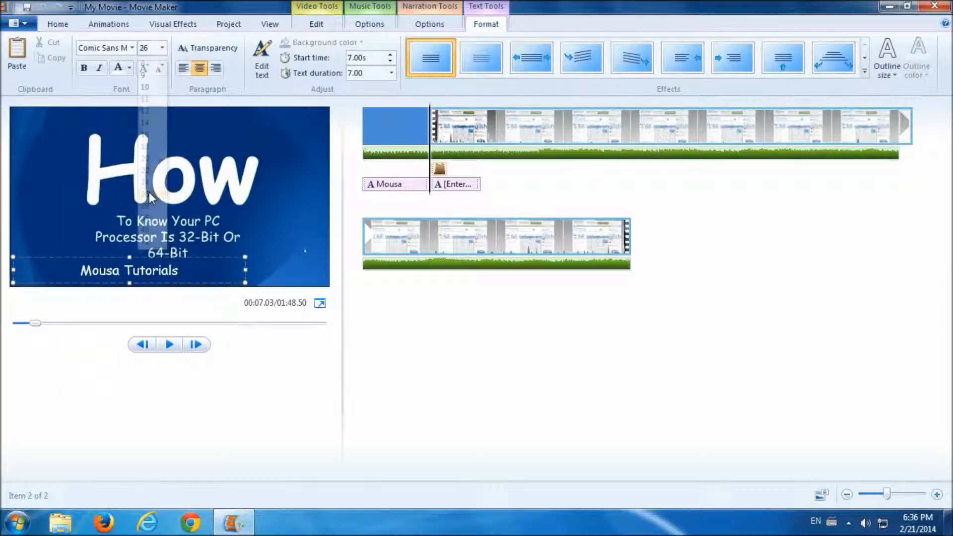
{"action": "left_click", "coordinate": [84, 68]}
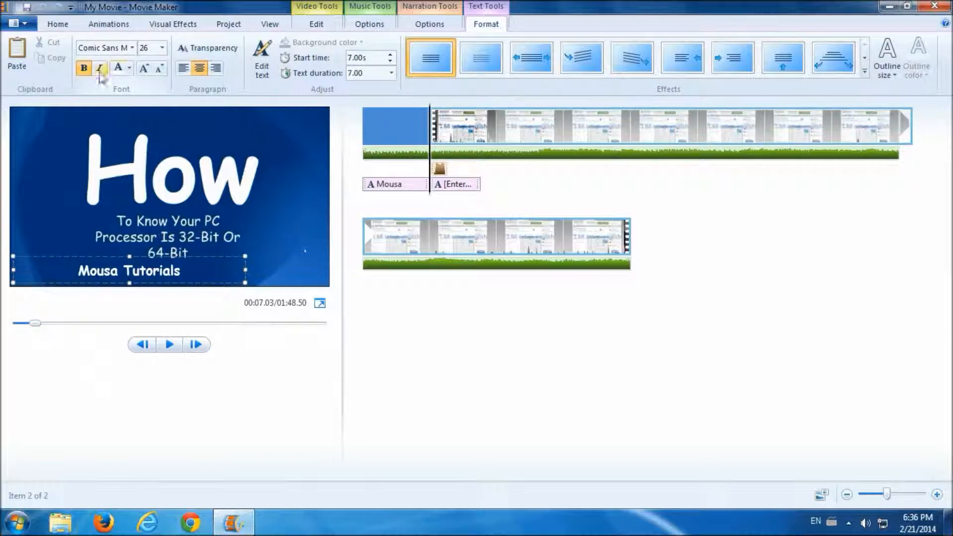
{"action": "left_click", "coordinate": [129, 68]}
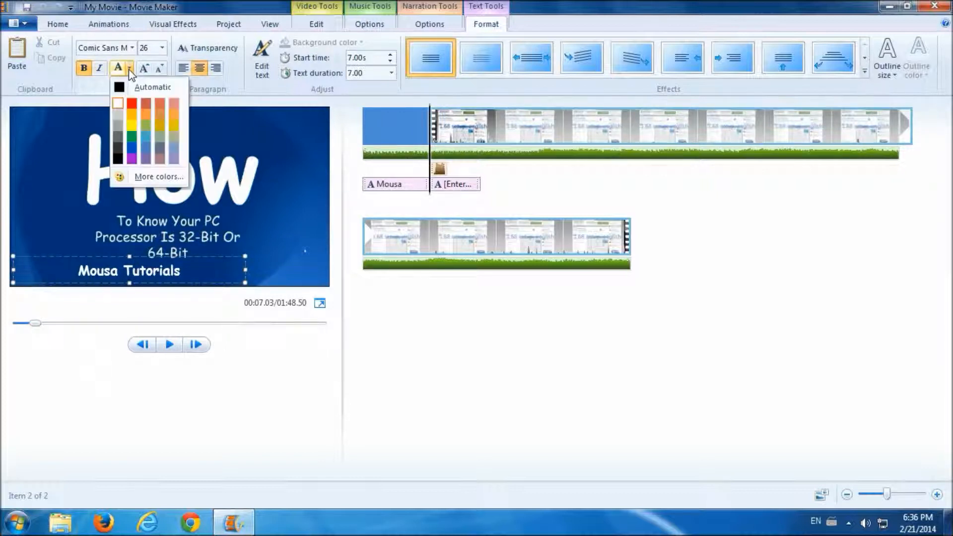
{"action": "left_click", "coordinate": [131, 147]}
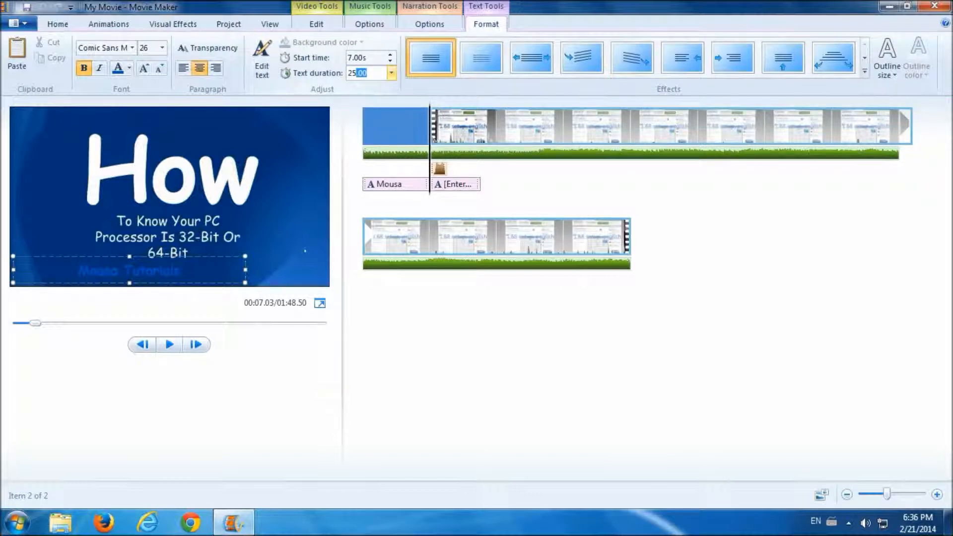
- Give the caption a 250-second duration, the Spin out effect and a narrow white outline
{"action": "key", "text": "Return"}
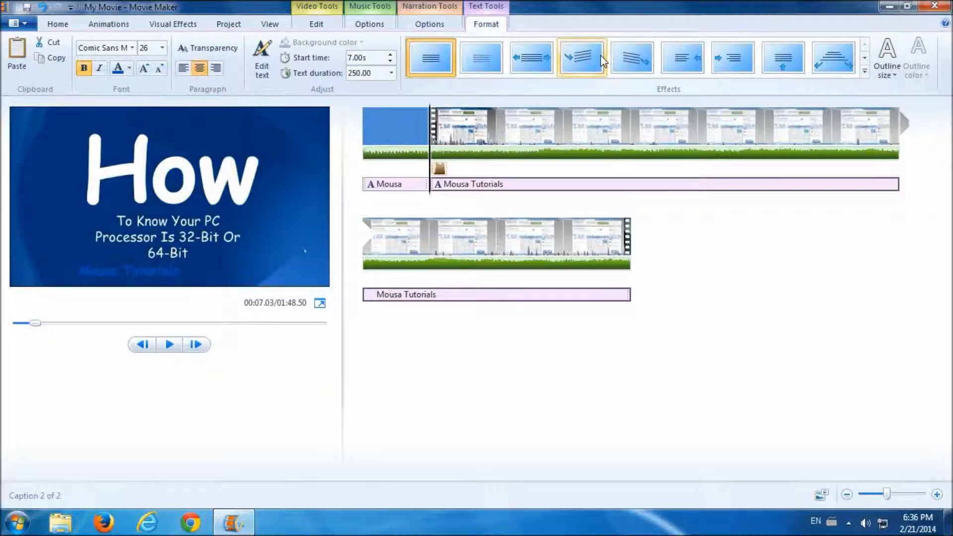
{"action": "left_click", "coordinate": [630, 60]}
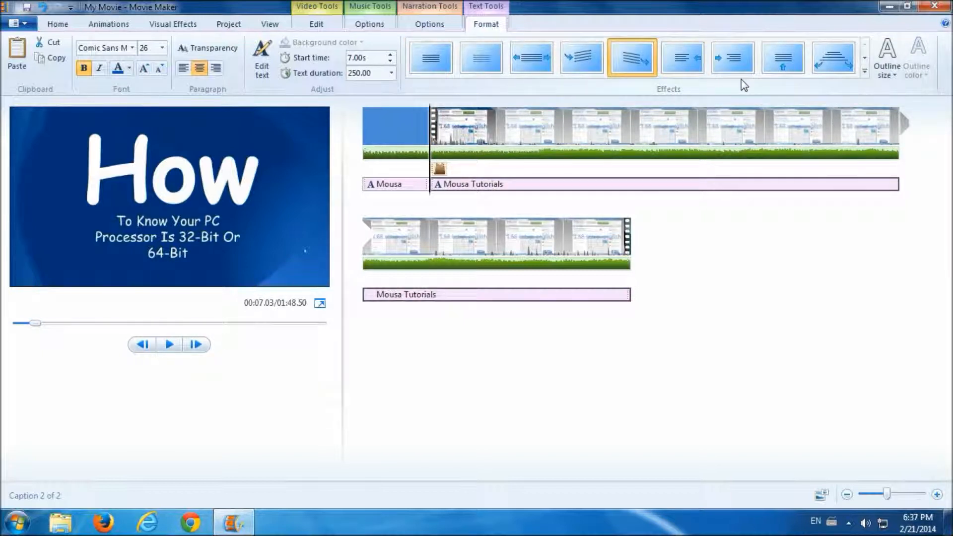
{"action": "left_click", "coordinate": [887, 64]}
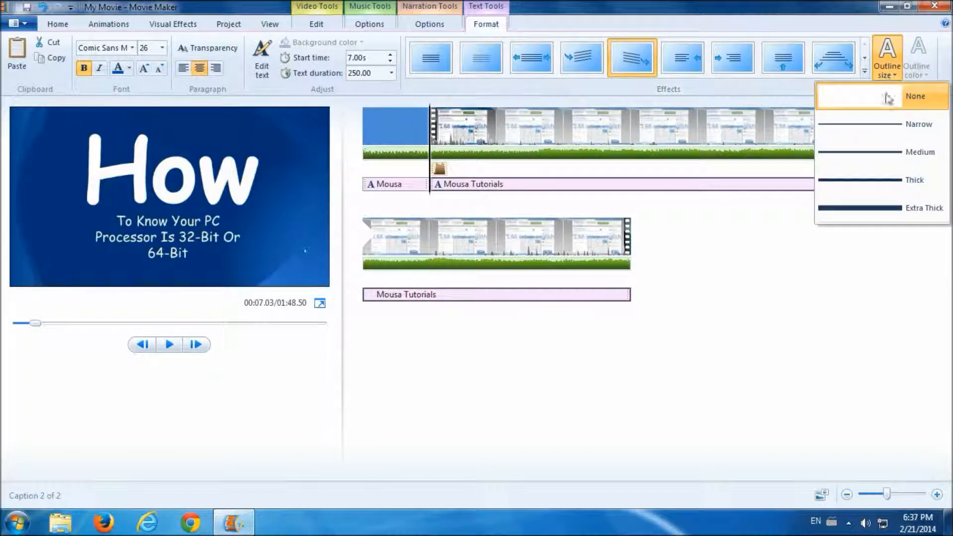
{"action": "left_click", "coordinate": [876, 123]}
{"action": "left_click", "coordinate": [917, 69]}
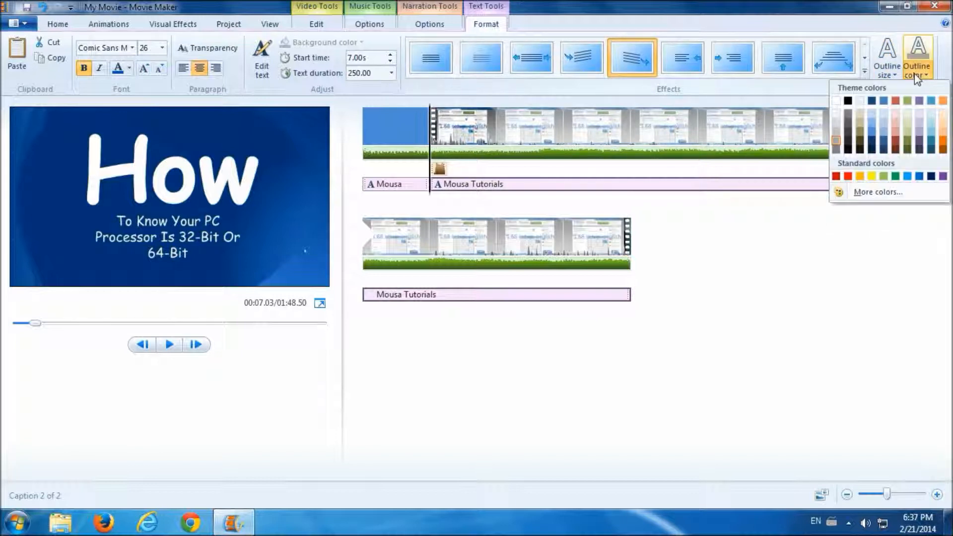
{"action": "left_click", "coordinate": [838, 101]}
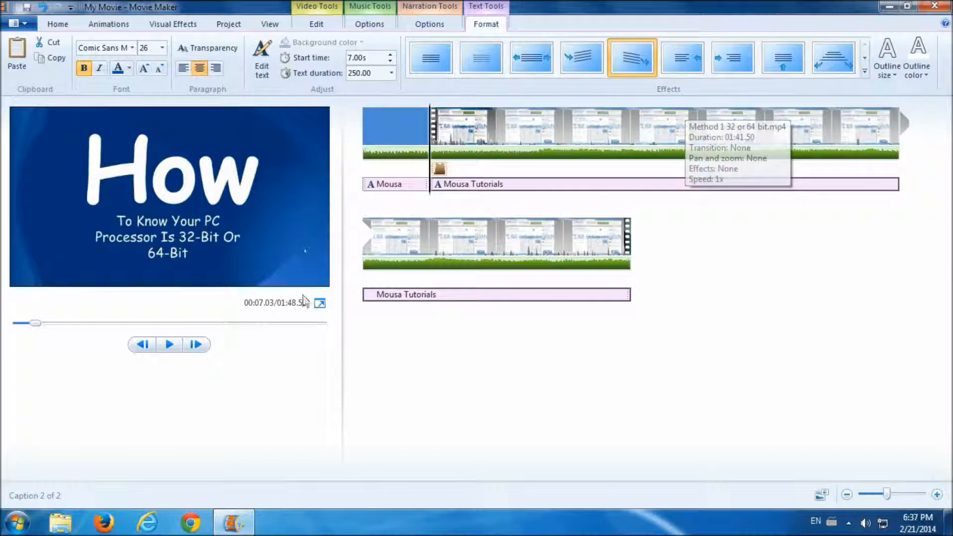
- Move the caption to the video's bottom-left corner and preview it around 13 seconds
{"action": "left_click", "coordinate": [171, 347]}
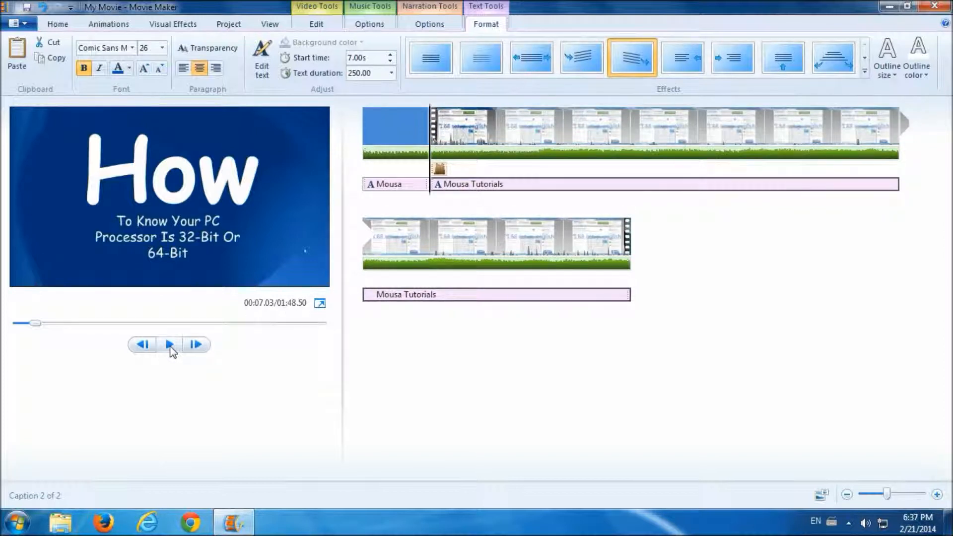
{"action": "left_click", "coordinate": [169, 345]}
{"action": "left_click_drag", "start_coordinate": [162, 281], "coordinate": [86, 288]}
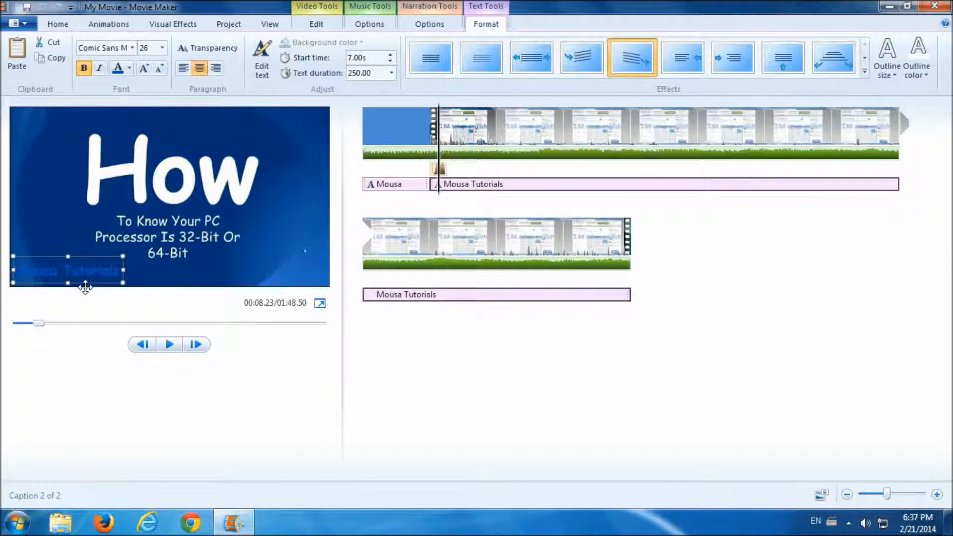
{"action": "left_click", "coordinate": [170, 347]}
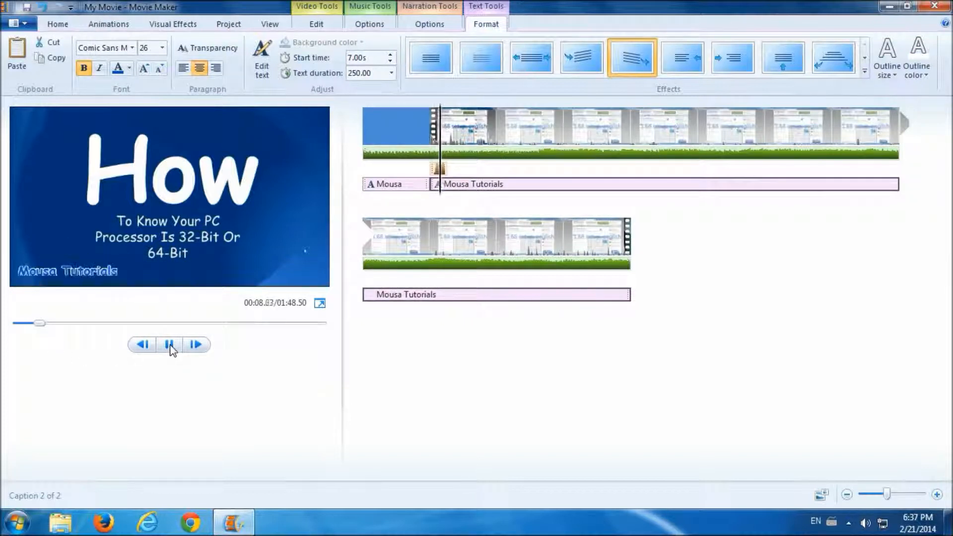
{"action": "left_click", "coordinate": [170, 346]}
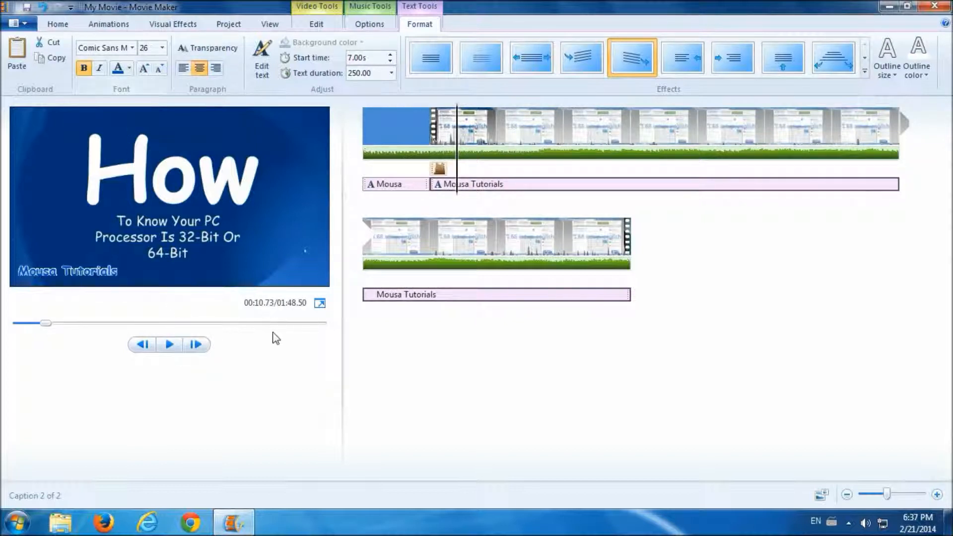
{"action": "left_click", "coordinate": [298, 325]}
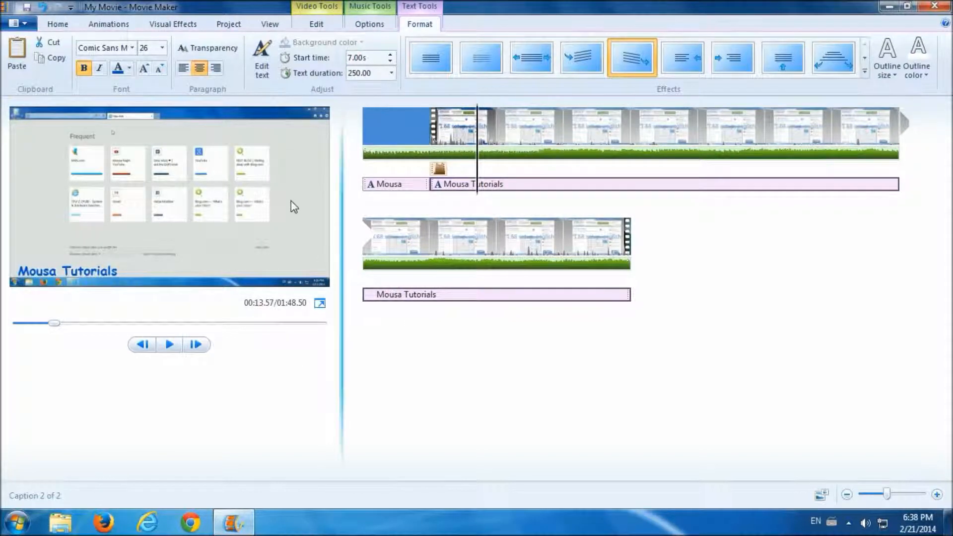
- Add a Credits clip at the movie's end and retype its heading as 'Prepared By:'
{"action": "left_click", "coordinate": [60, 23]}
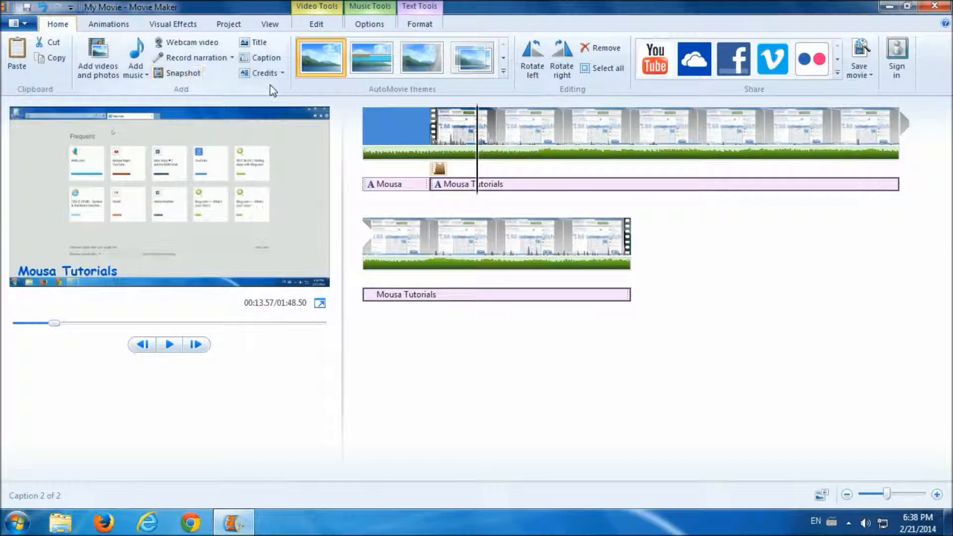
{"action": "left_click", "coordinate": [281, 73]}
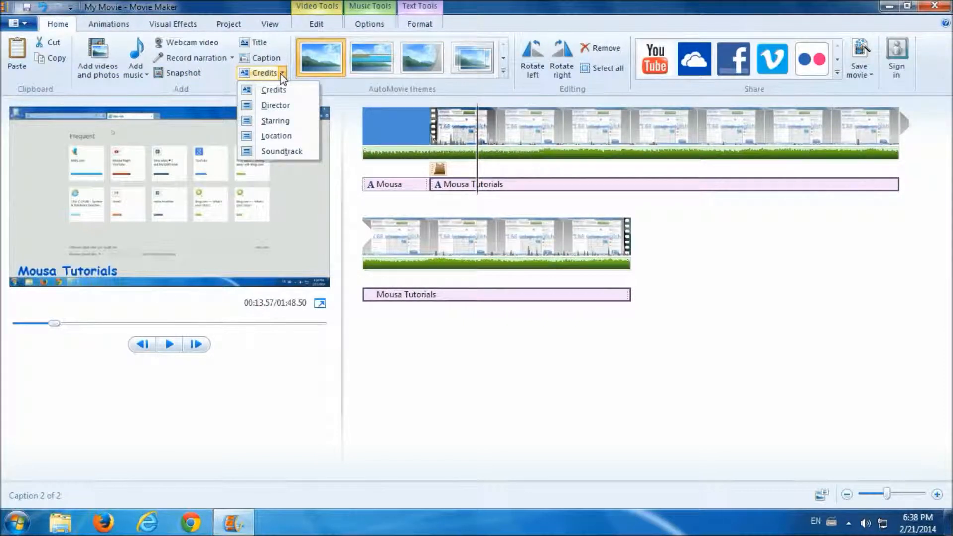
{"action": "left_click", "coordinate": [282, 73]}
{"action": "left_click", "coordinate": [282, 73]}
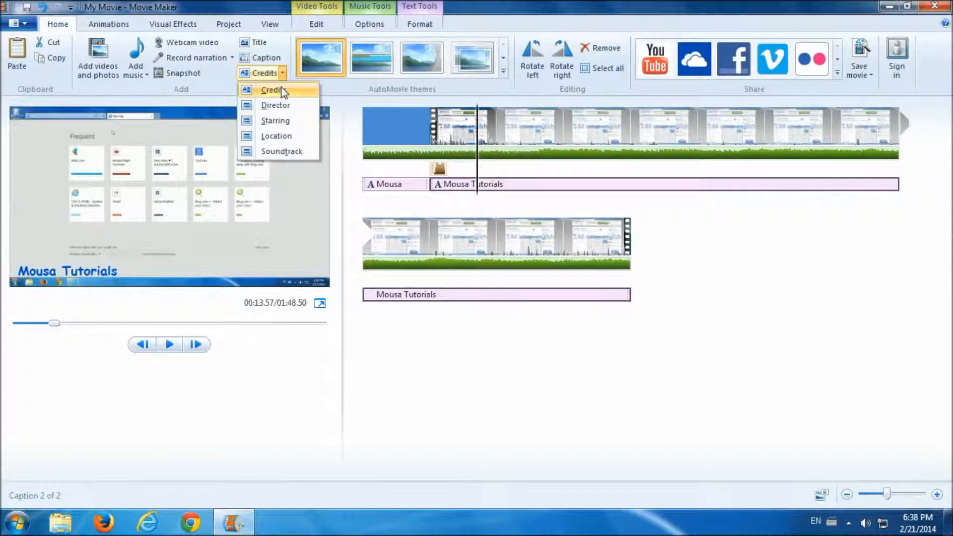
{"action": "left_click", "coordinate": [272, 90]}
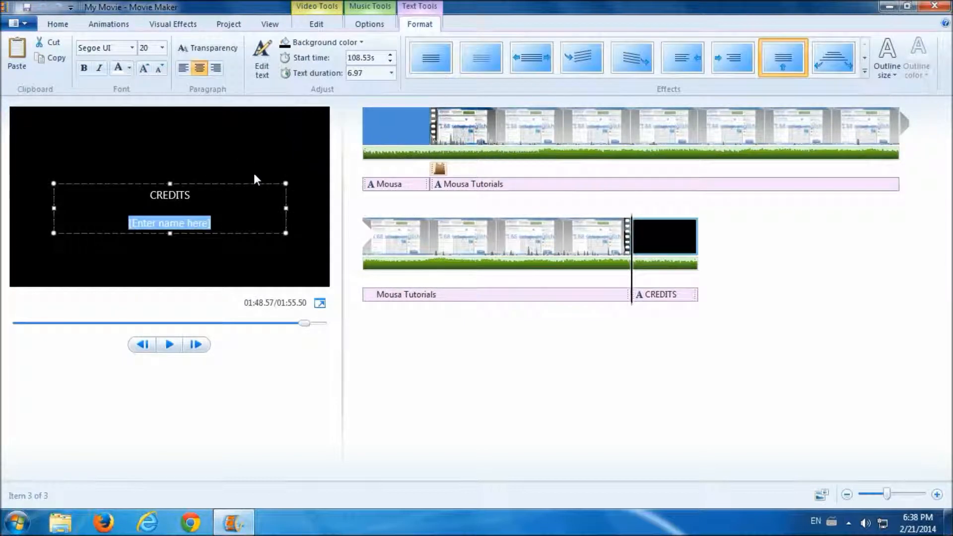
{"action": "double_click", "coordinate": [171, 197]}
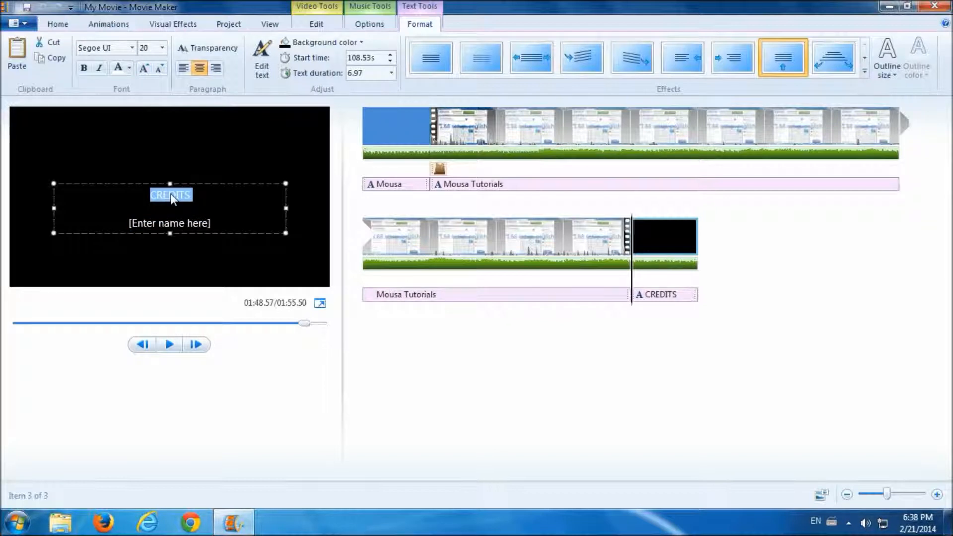
{"action": "type", "text": "Prepared By:"}
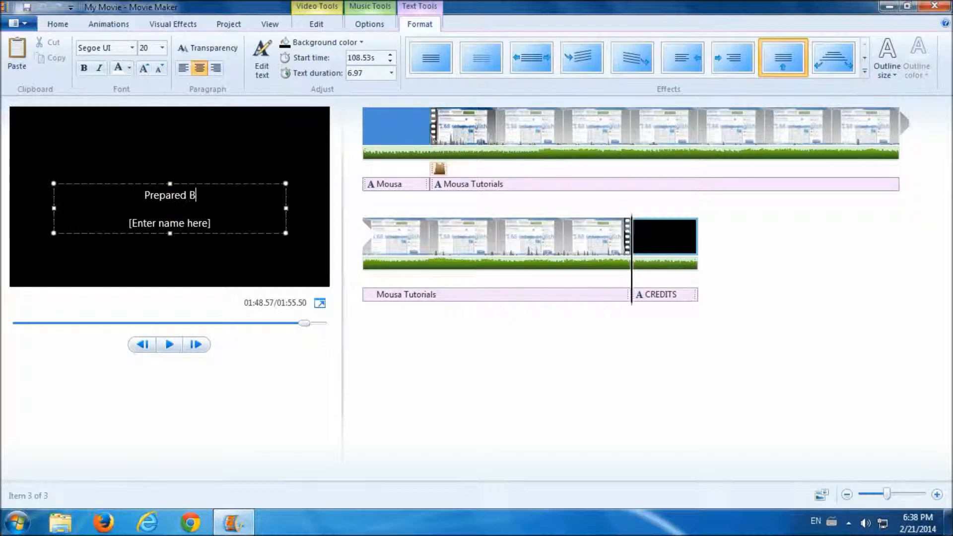
- Replace the [Enter name here] placeholder with the author's name and nudge the text up slightly
{"action": "triple_click", "coordinate": [161, 226]}
{"action": "type", "text": "M"}
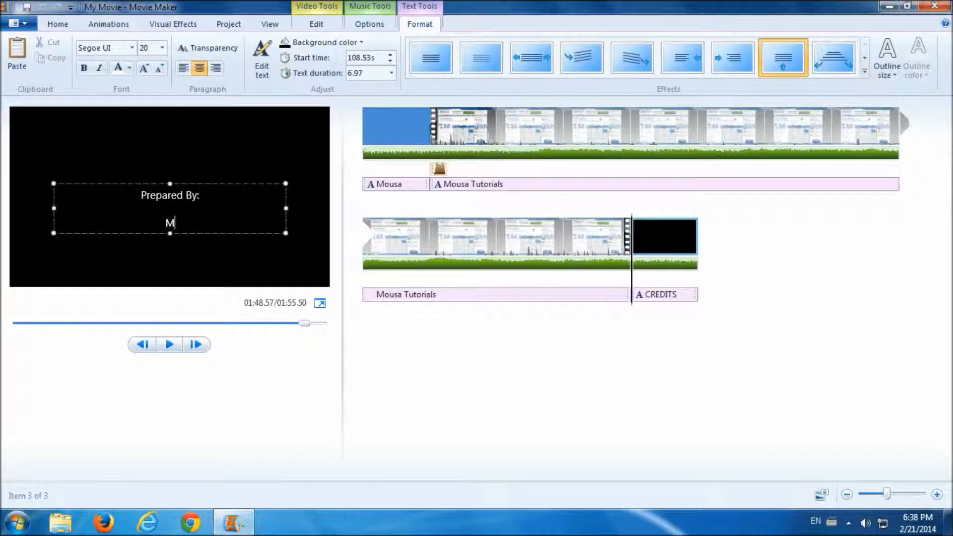
{"action": "type", "text": "ousa Y. Najm"}
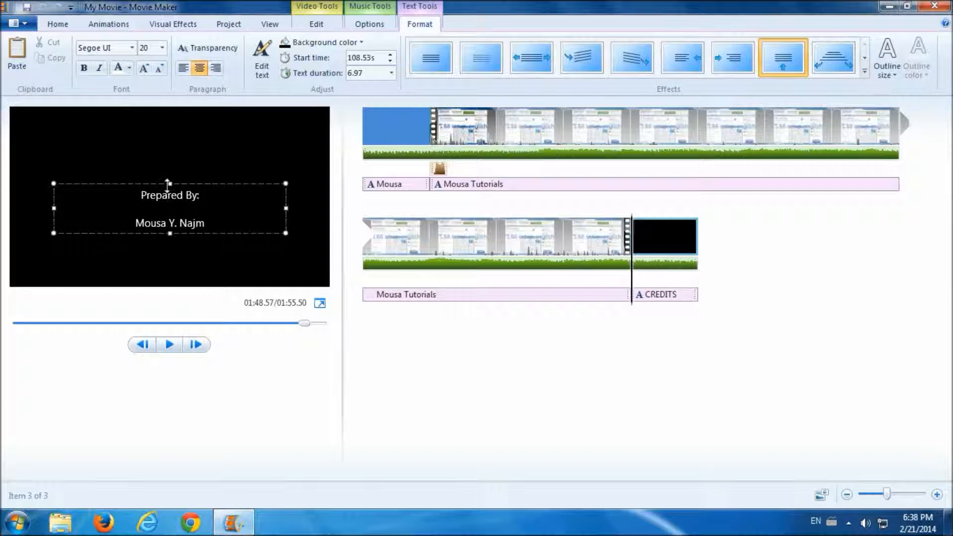
{"action": "left_click_drag", "start_coordinate": [161, 183], "coordinate": [161, 174]}
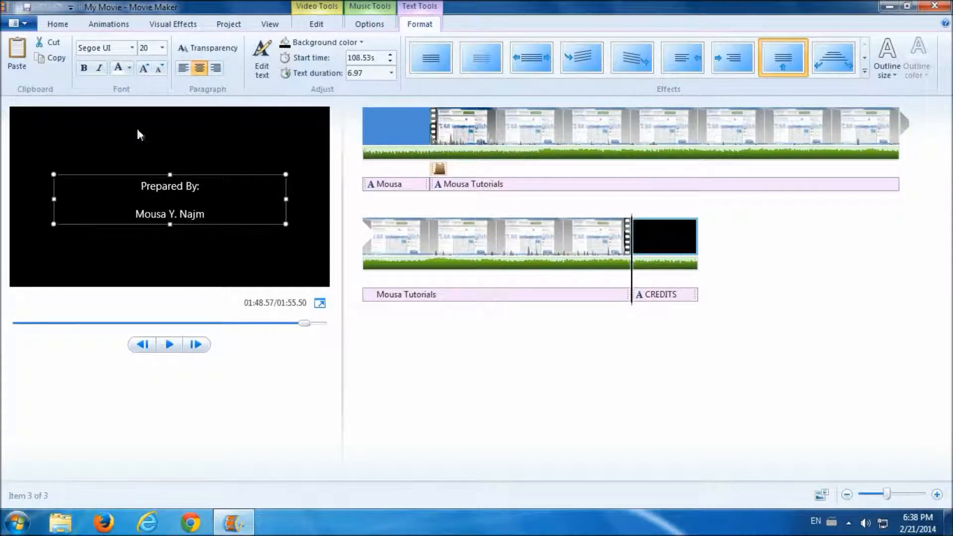
- Make the credits bold blue Corbel size 48 on a light-blue background, moved higher
{"action": "left_click", "coordinate": [132, 47]}
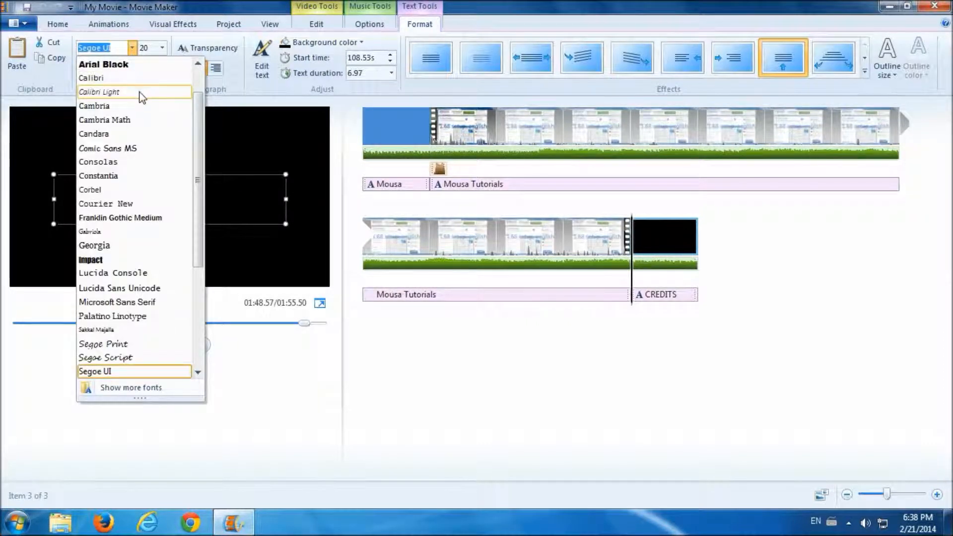
{"action": "left_click", "coordinate": [133, 190]}
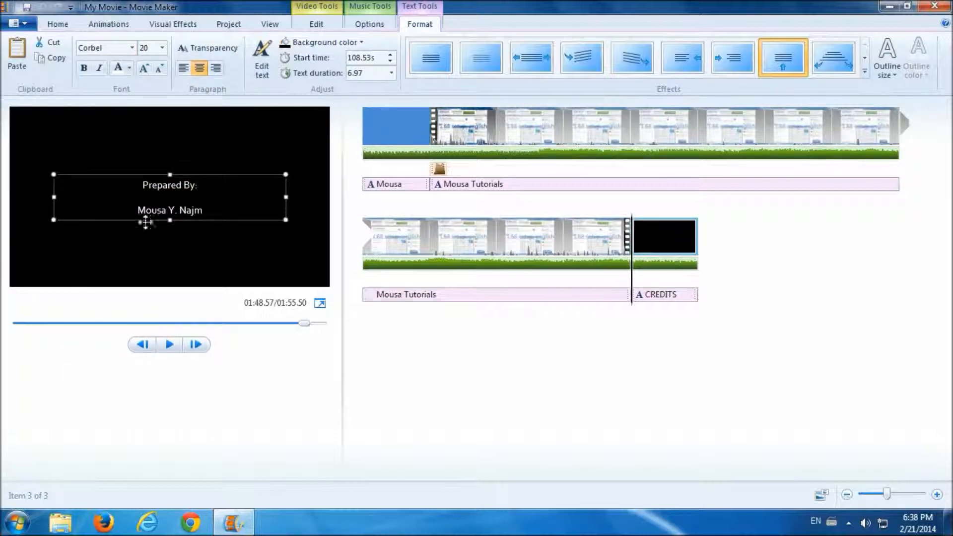
{"action": "left_click", "coordinate": [163, 47]}
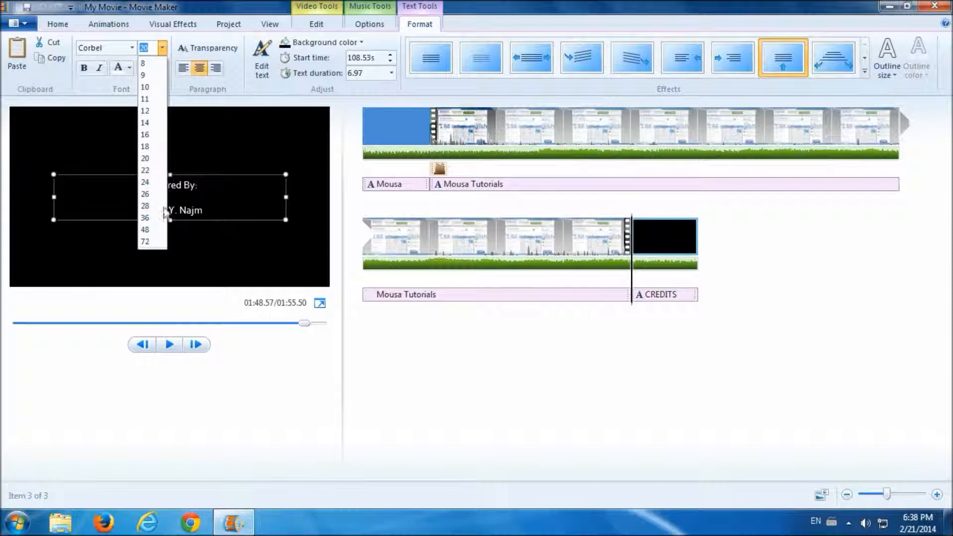
{"action": "left_click", "coordinate": [144, 233]}
{"action": "left_click_drag", "start_coordinate": [151, 174], "coordinate": [149, 152]}
{"action": "left_click", "coordinate": [84, 69]}
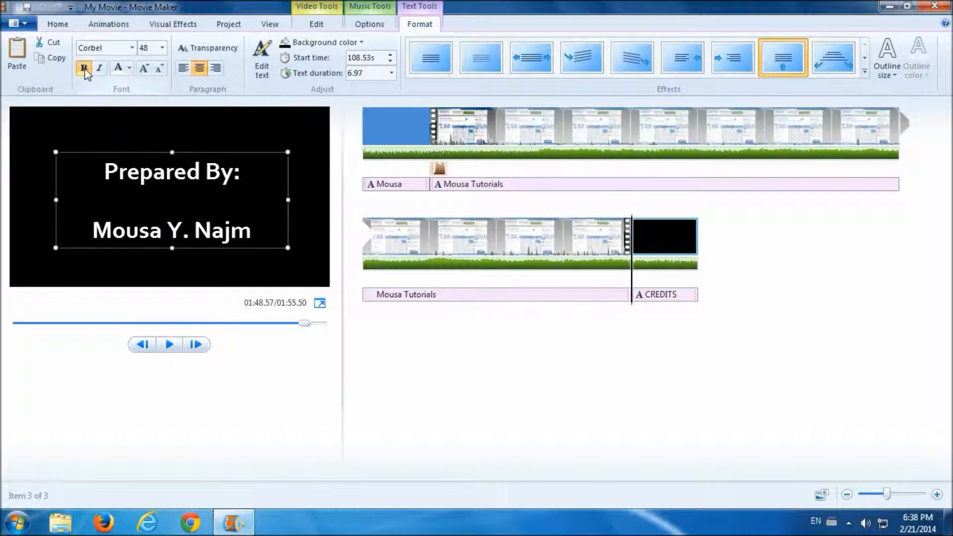
{"action": "left_click", "coordinate": [129, 68]}
{"action": "left_click", "coordinate": [133, 153]}
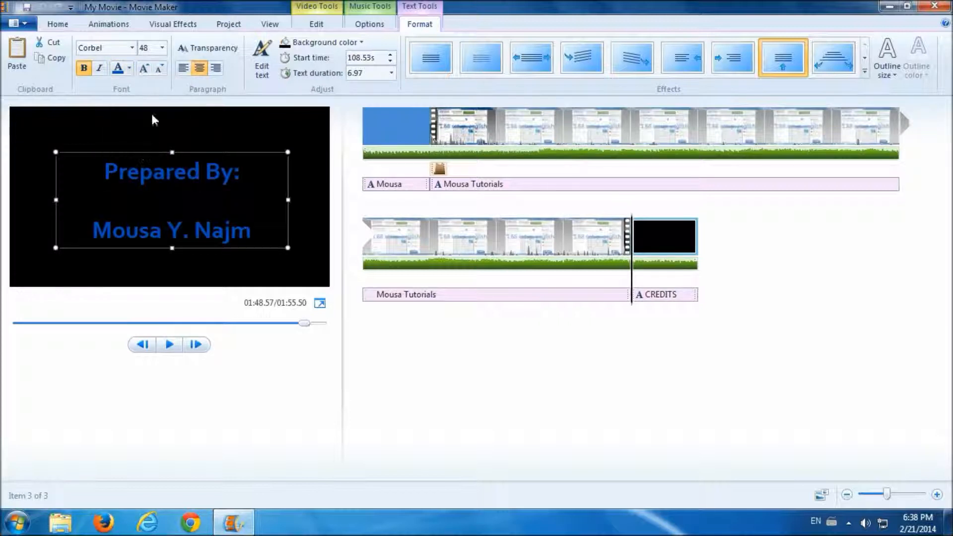
{"action": "left_click", "coordinate": [325, 42]}
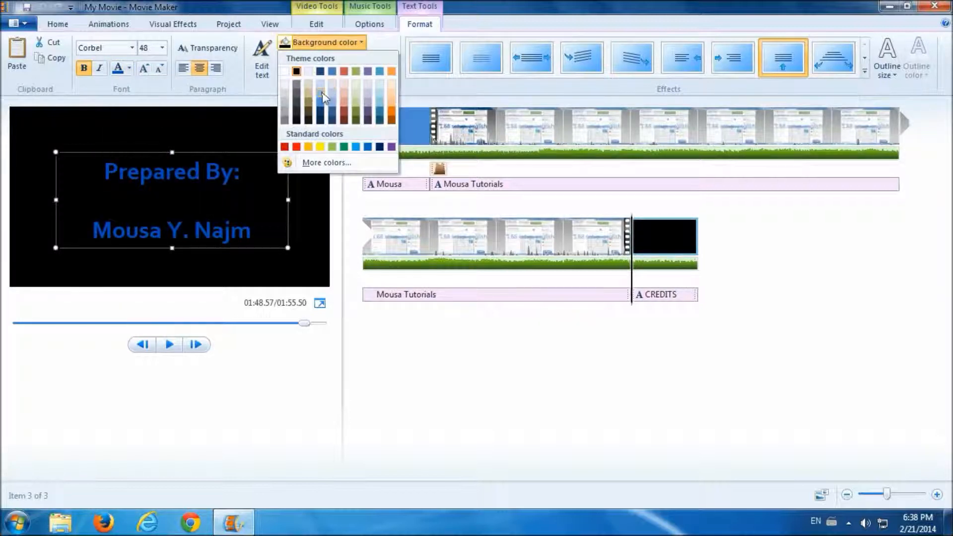
{"action": "left_click", "coordinate": [323, 92]}
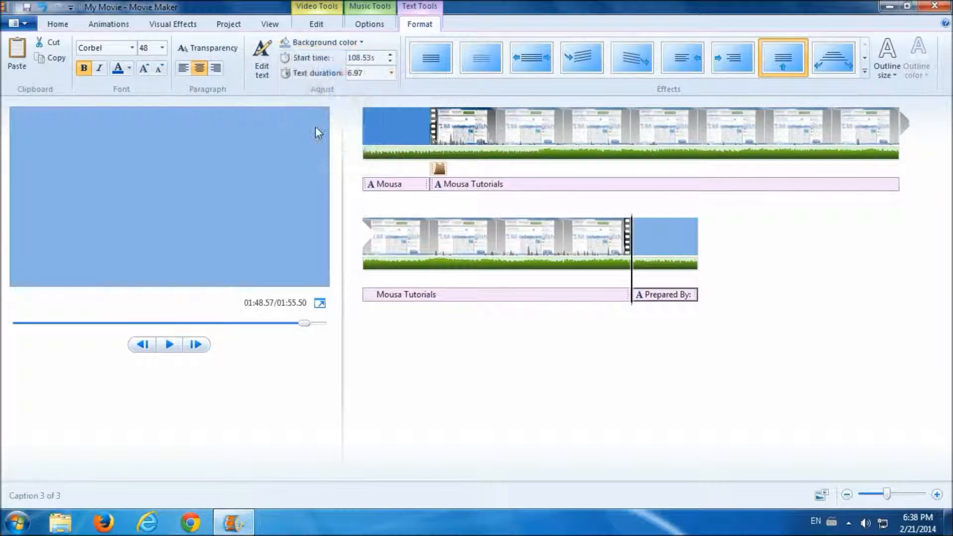
- Keep the Prepared By caption duration at 6.97 and apply the Spin in effect to it
{"action": "left_click", "coordinate": [391, 74]}
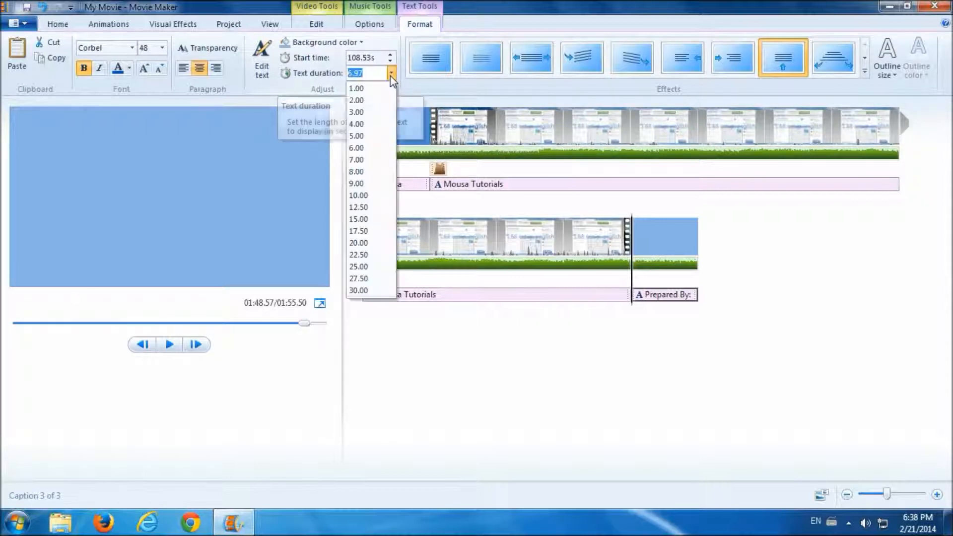
{"action": "left_click", "coordinate": [391, 73]}
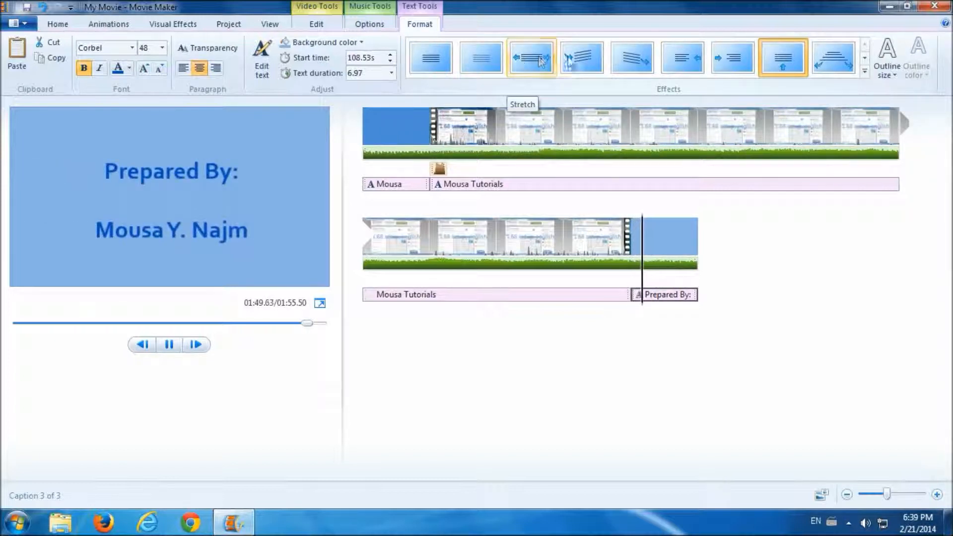
{"action": "left_click", "coordinate": [572, 60]}
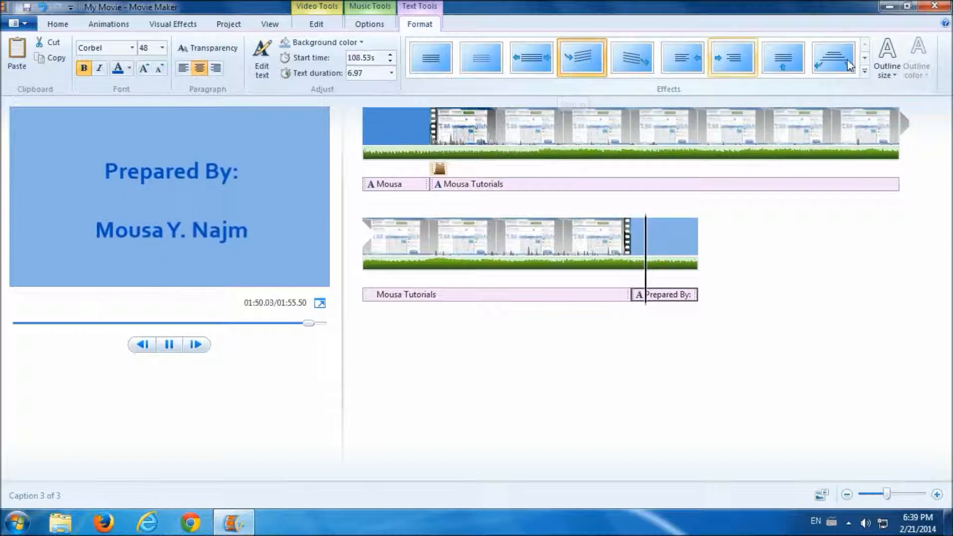
- Give the Prepared By caption a Narrow outline in a new colour, then play and stop the preview
{"action": "left_click", "coordinate": [885, 75]}
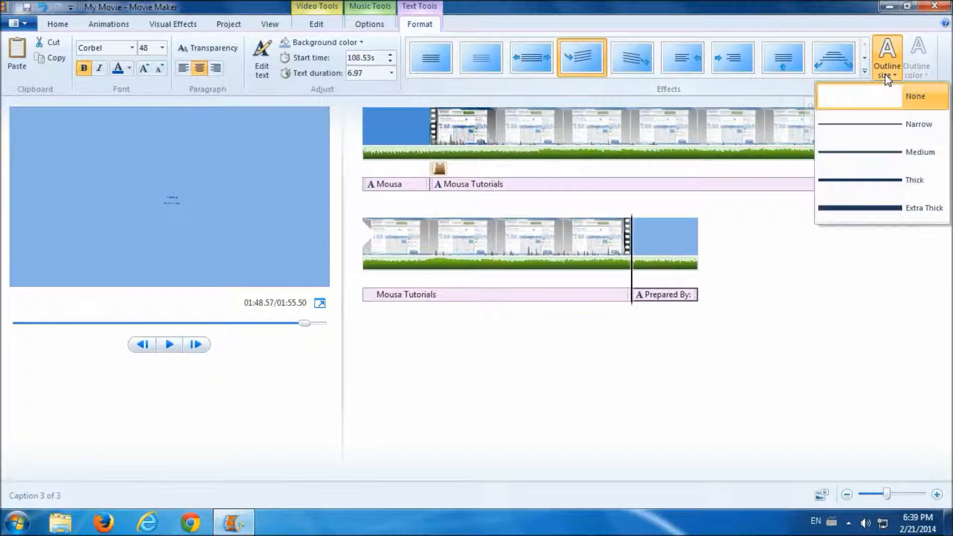
{"action": "left_click", "coordinate": [862, 125]}
{"action": "left_click", "coordinate": [914, 72]}
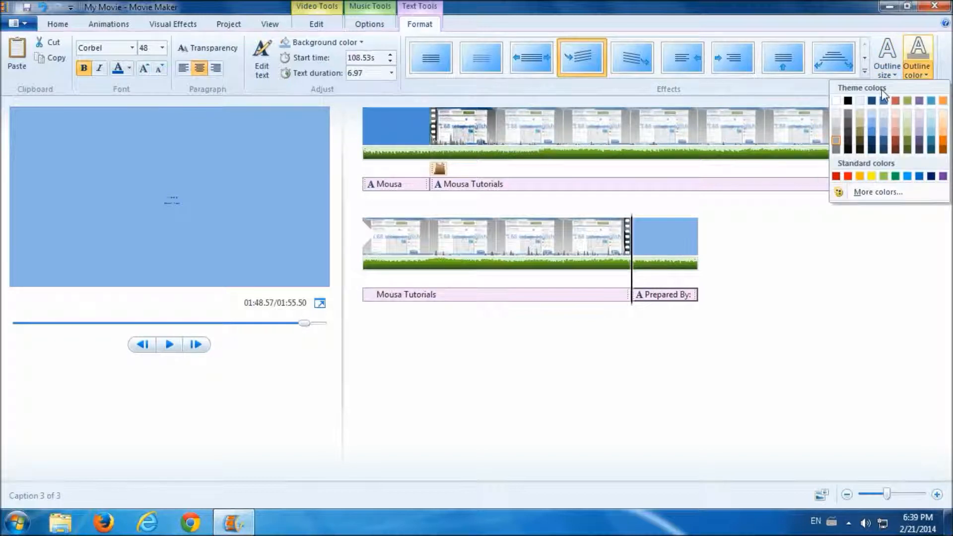
{"action": "left_click", "coordinate": [835, 101]}
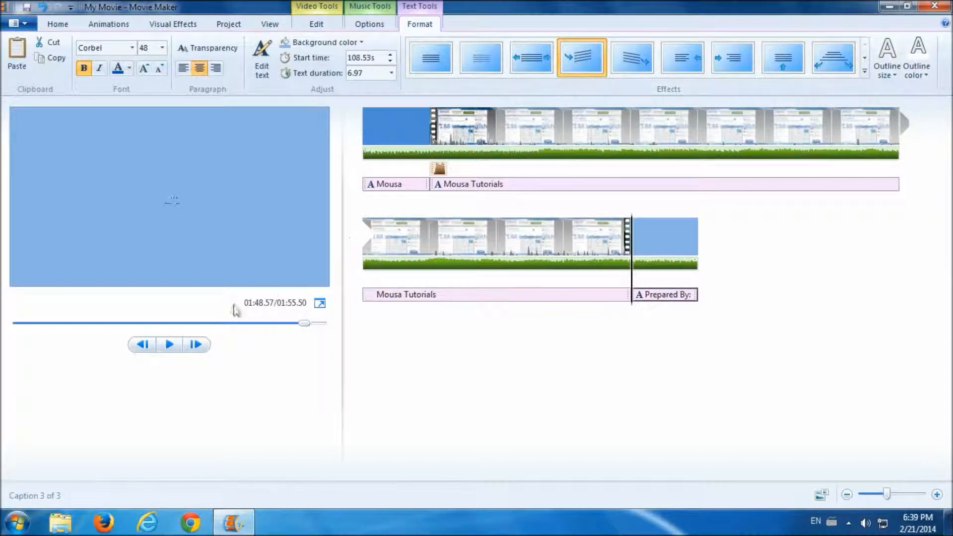
{"action": "left_click", "coordinate": [171, 346]}
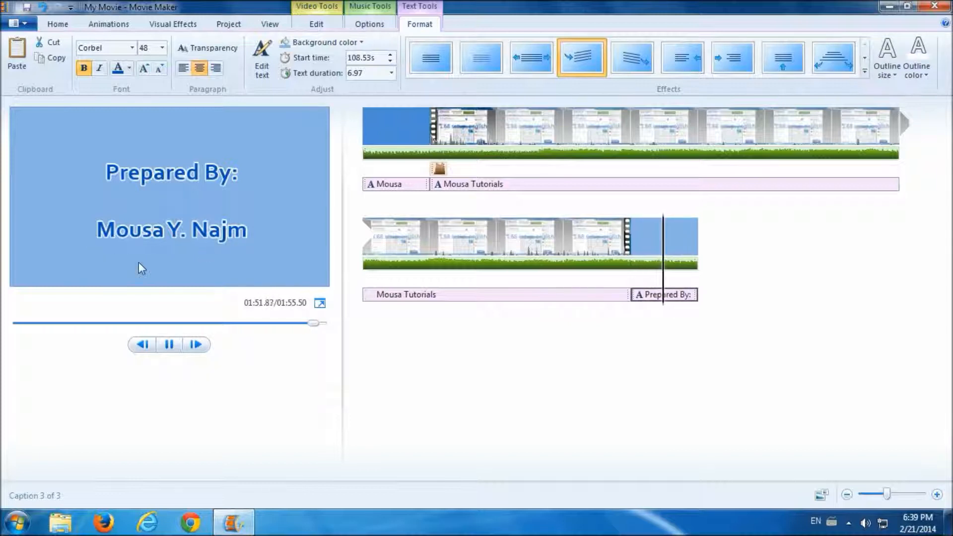
{"action": "left_click", "coordinate": [170, 344]}
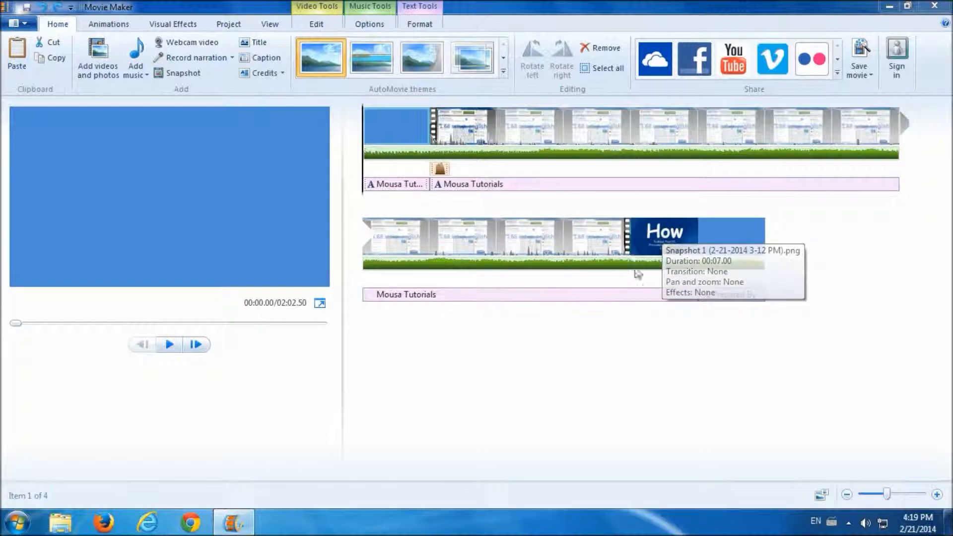
- Delete the How title snapshot and add the Method 2 32 or 64 bit video after the existing clip
{"action": "left_click", "coordinate": [653, 233]}
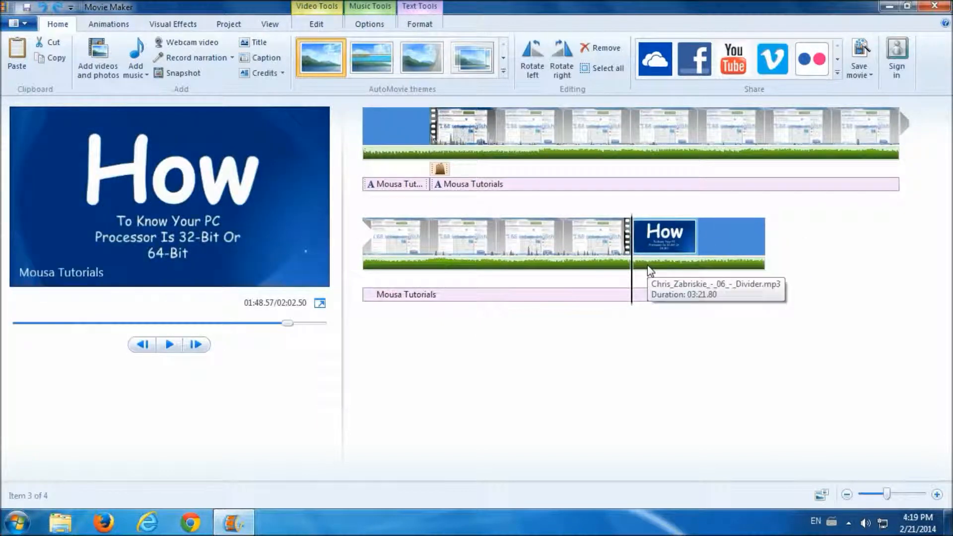
{"action": "key", "text": "Delete"}
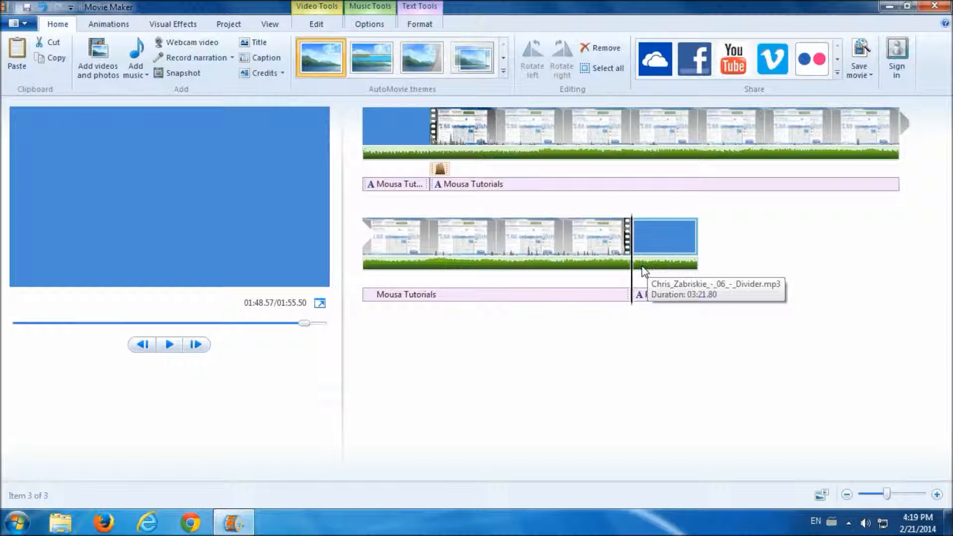
{"action": "left_click", "coordinate": [511, 239]}
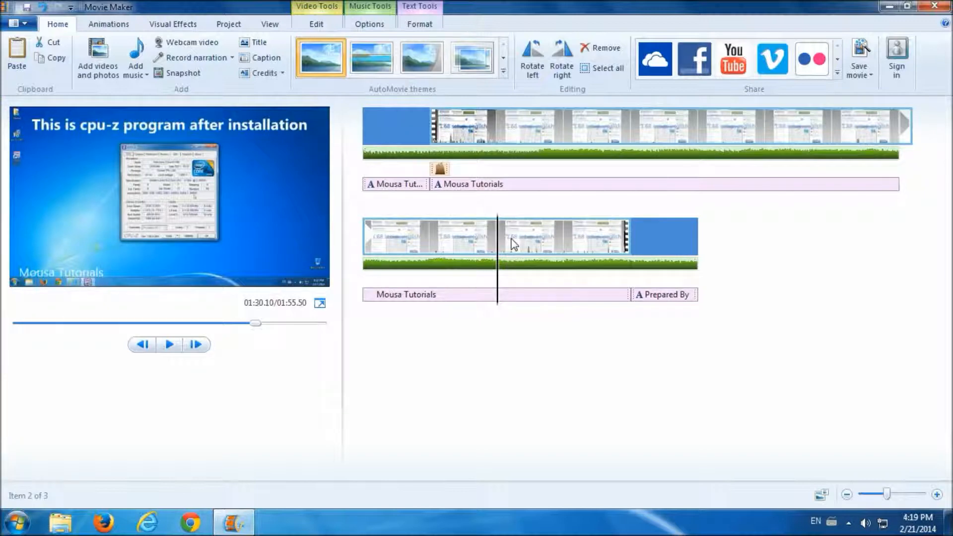
{"action": "left_click", "coordinate": [97, 59]}
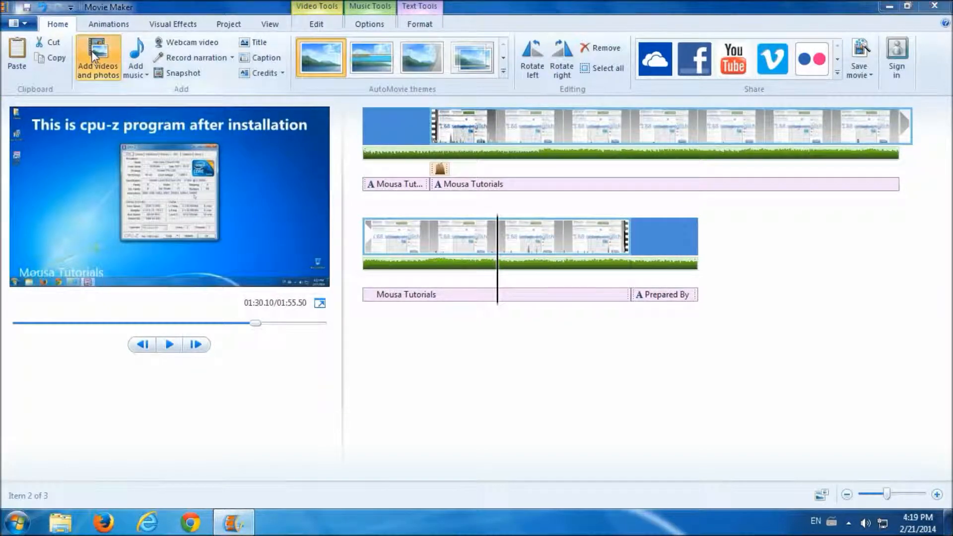
{"action": "left_click", "coordinate": [247, 198]}
{"action": "left_click", "coordinate": [347, 312]}
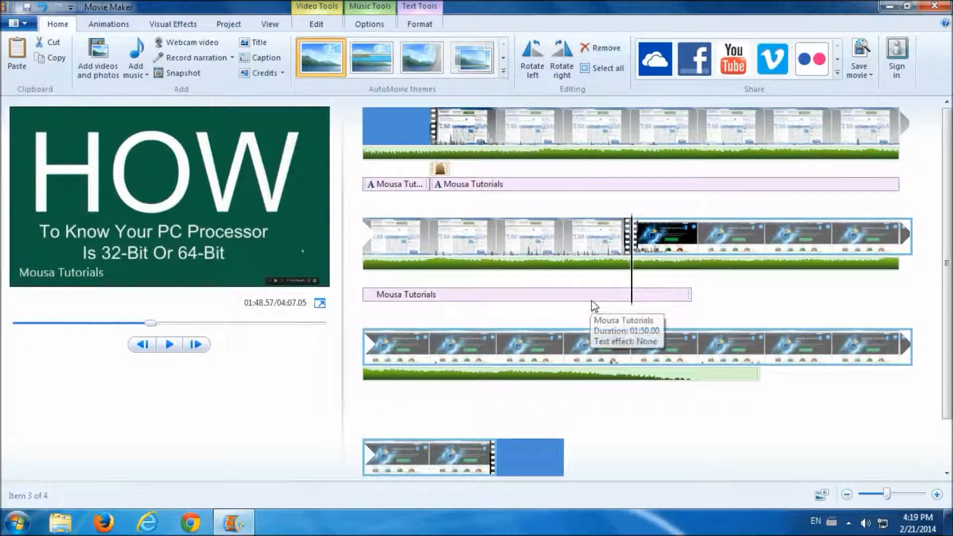
- Set the Mousa Tutorials caption's text duration to 250 seconds so it spans the Method 2 video
{"action": "left_click_drag", "start_coordinate": [632, 297], "coordinate": [673, 298]}
{"action": "scroll", "coordinate": [659, 389], "scroll_direction": "down", "scroll_amount": 1}
{"action": "scroll", "coordinate": [660, 387], "scroll_direction": "up", "scroll_amount": 1}
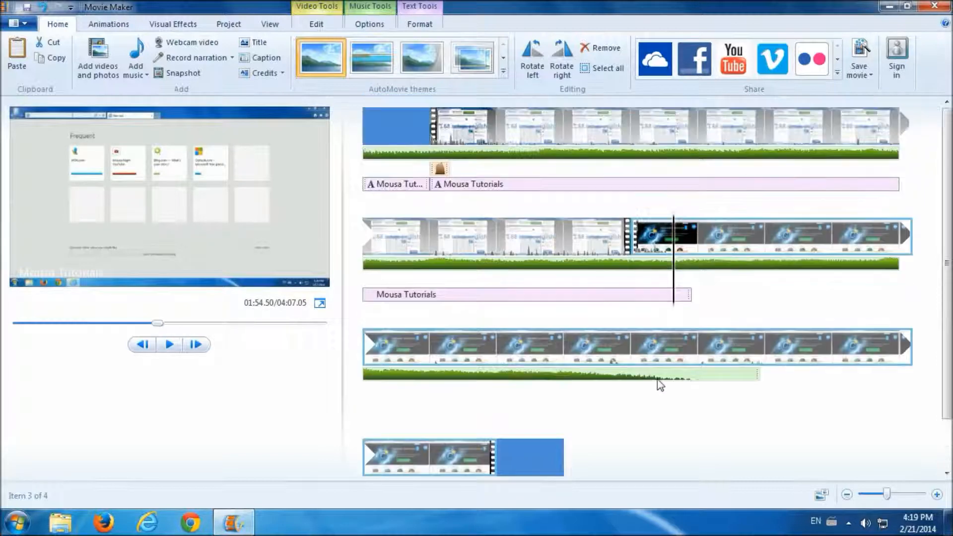
{"action": "left_click", "coordinate": [663, 302]}
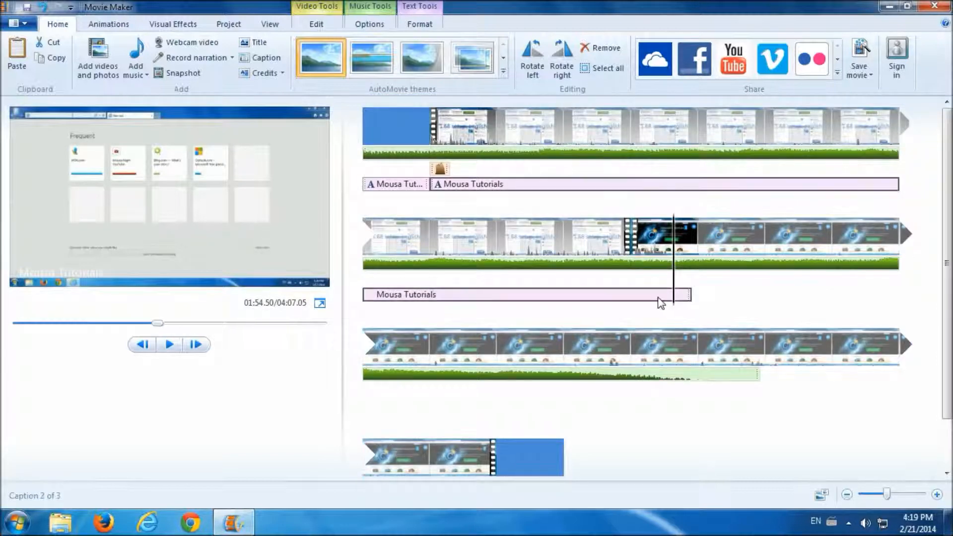
{"action": "left_click", "coordinate": [420, 26]}
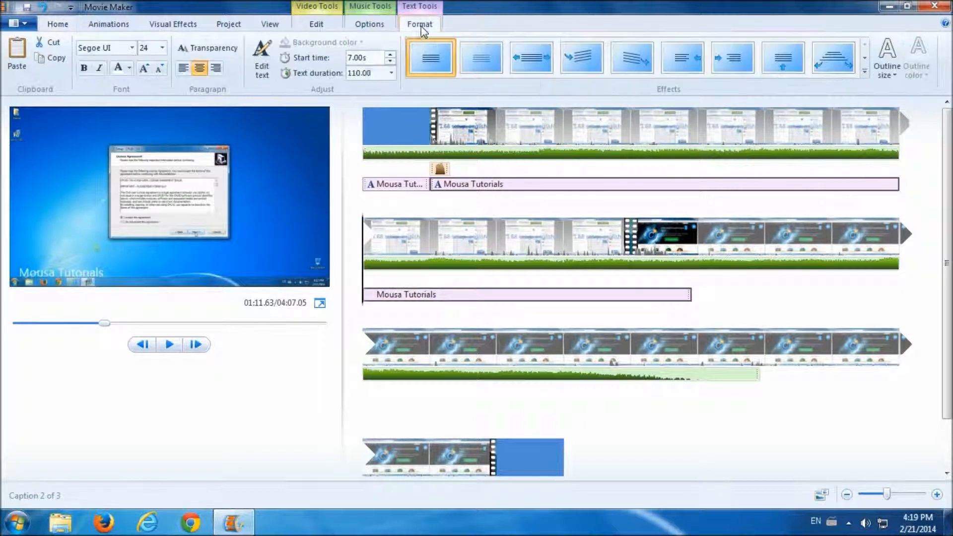
{"action": "left_click", "coordinate": [376, 72]}
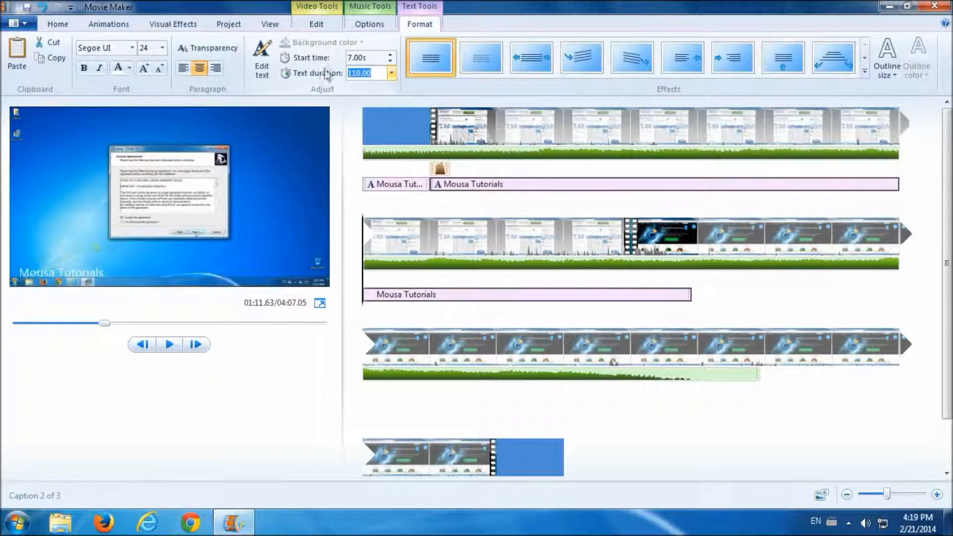
{"action": "type", "text": "250"}
{"action": "key", "text": "Return"}
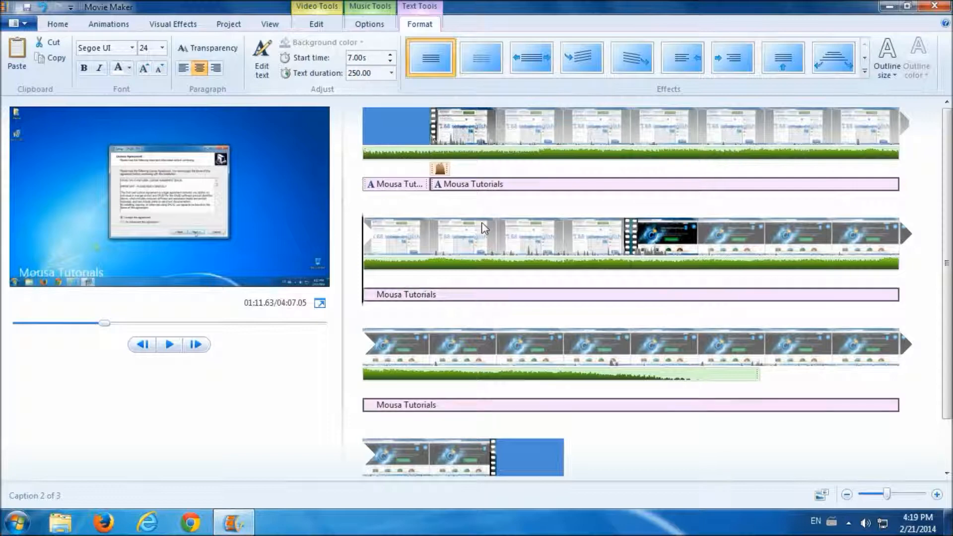
{"action": "scroll", "coordinate": [572, 310], "scroll_direction": "down", "scroll_amount": 1}
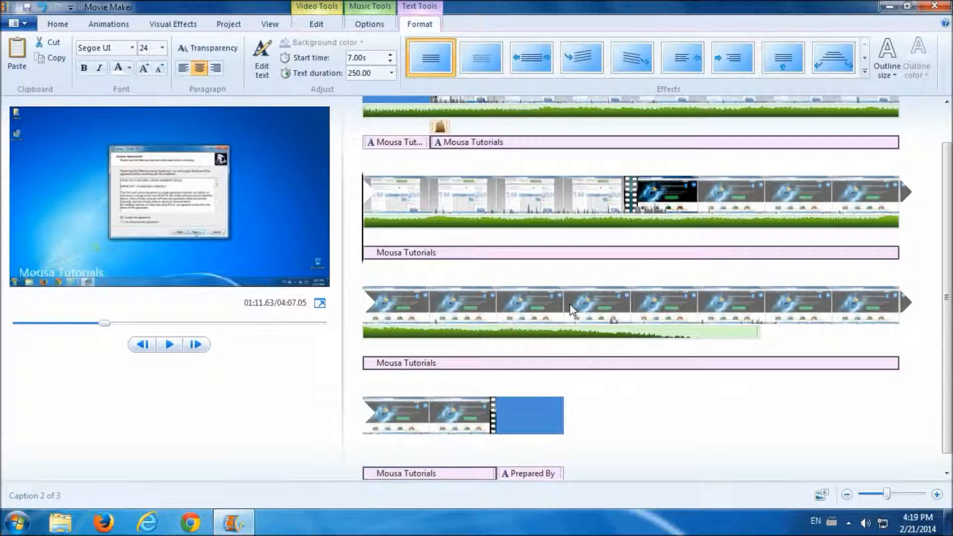
{"action": "scroll", "coordinate": [572, 310], "scroll_direction": "down", "scroll_amount": 1}
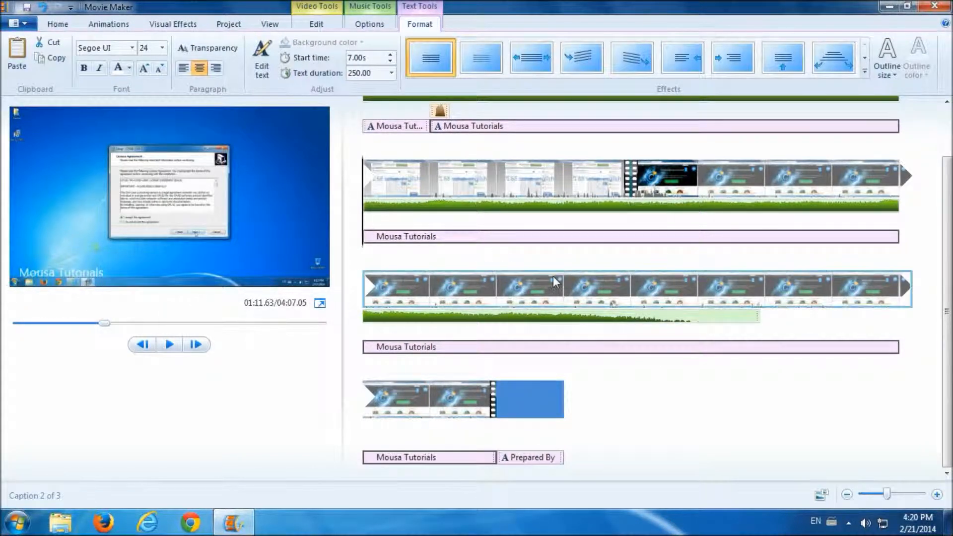
{"action": "scroll", "coordinate": [551, 278], "scroll_direction": "up", "scroll_amount": 3}
{"action": "scroll", "coordinate": [727, 382], "scroll_direction": "down", "scroll_amount": 1}
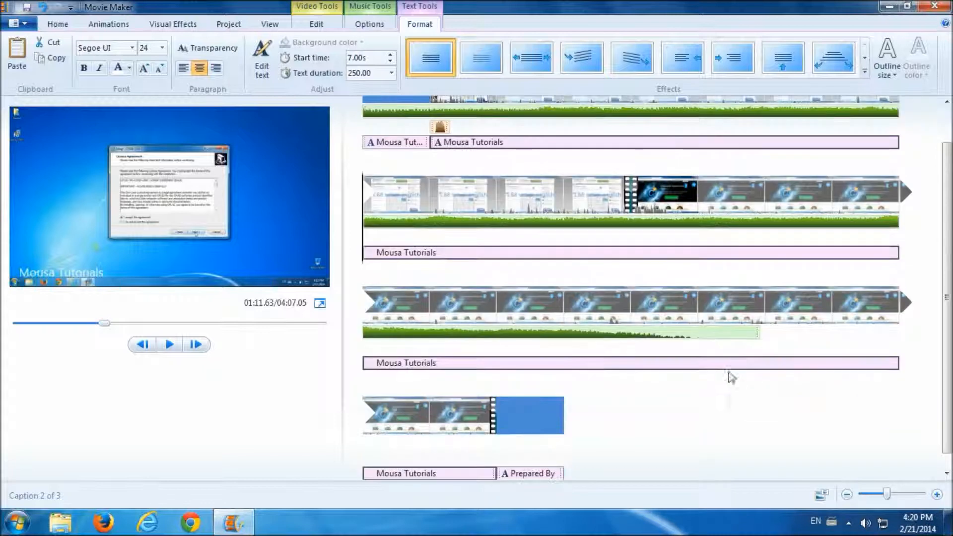
{"action": "left_click", "coordinate": [756, 335]}
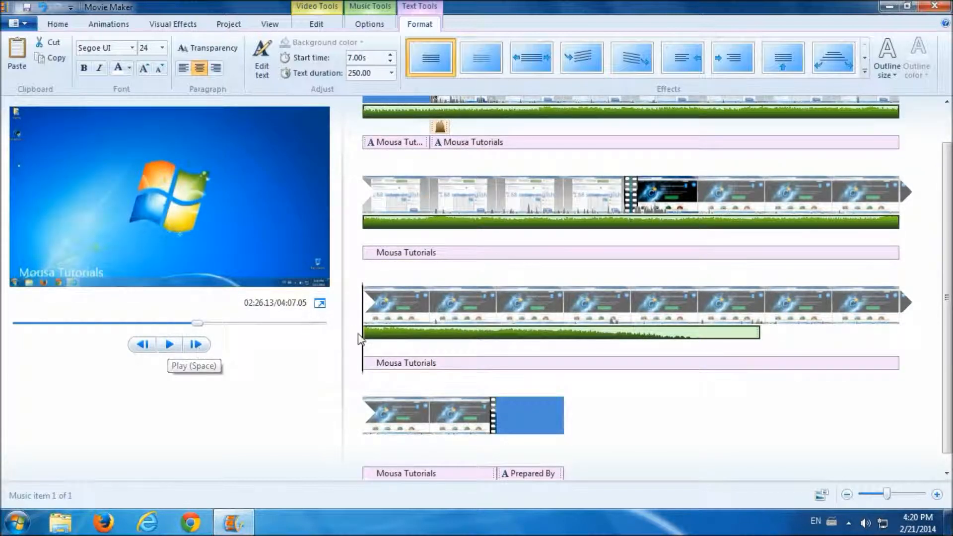
{"action": "left_click_drag", "start_coordinate": [362, 342], "coordinate": [743, 339]}
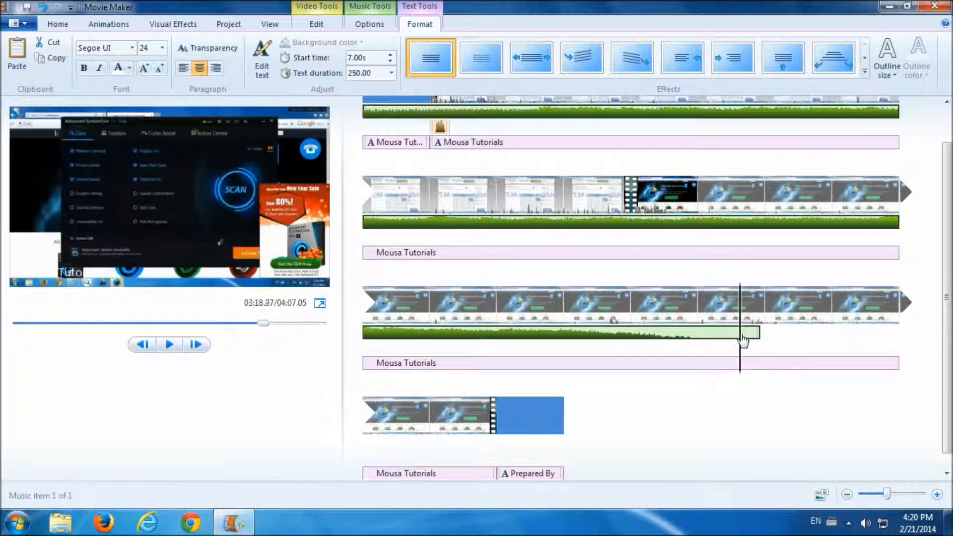
{"action": "left_click", "coordinate": [169, 344]}
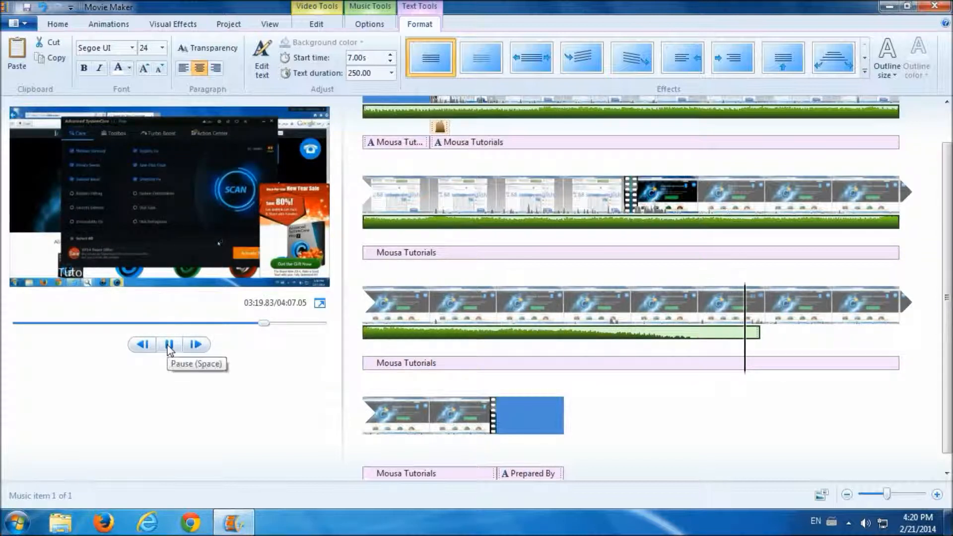
{"action": "left_click", "coordinate": [761, 339]}
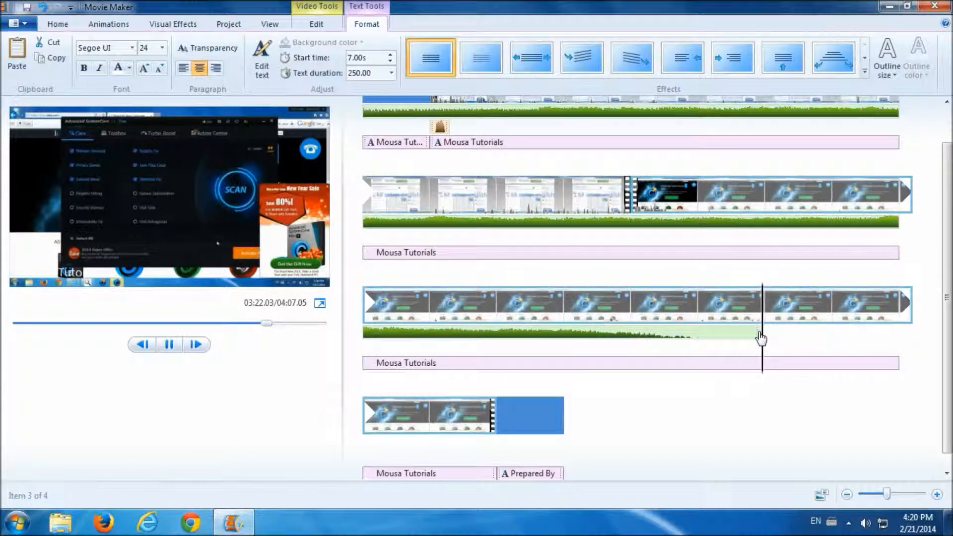
{"action": "left_click", "coordinate": [167, 345]}
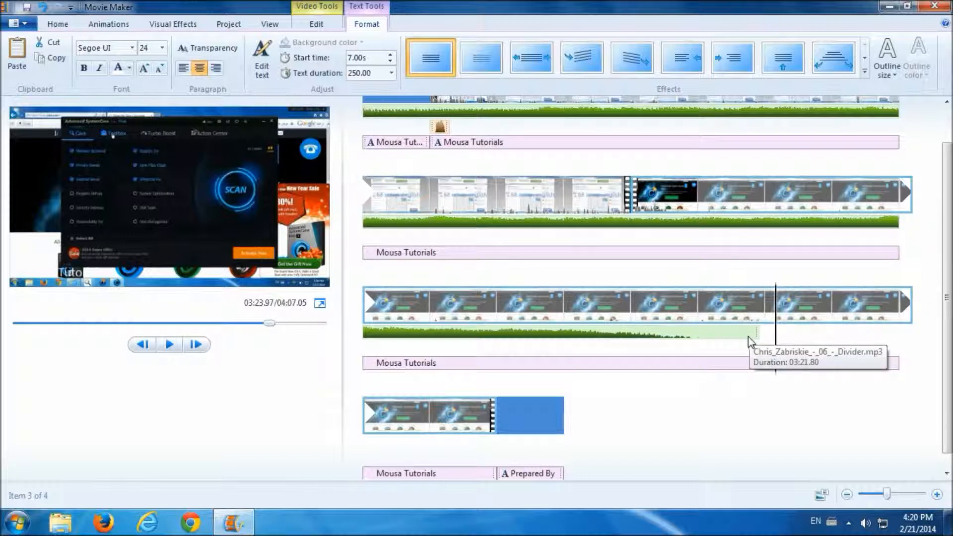
{"action": "left_click", "coordinate": [750, 337]}
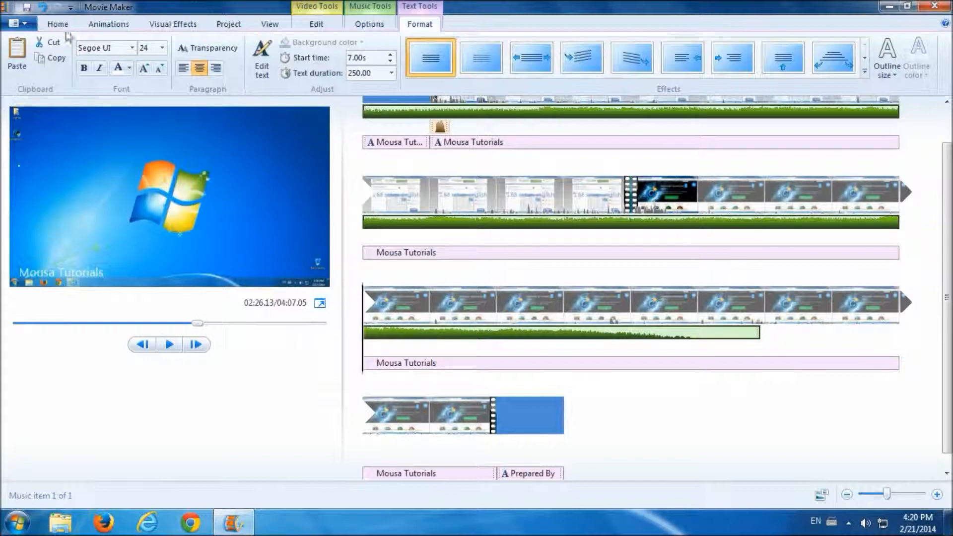
- Add the Divider mp3 from the computer as a second music track starting at 03:21.83
{"action": "left_click", "coordinate": [58, 24]}
{"action": "left_click", "coordinate": [136, 73]}
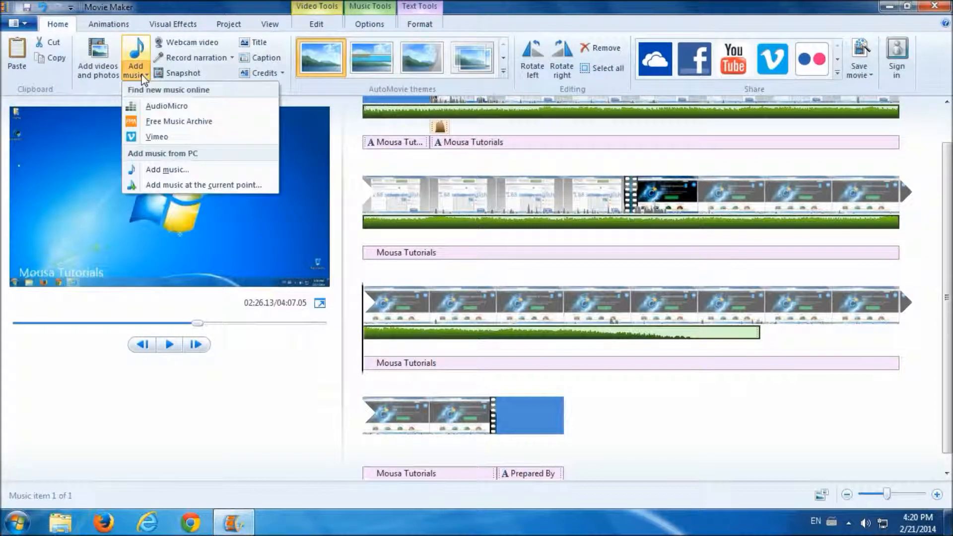
{"action": "left_click", "coordinate": [161, 170]}
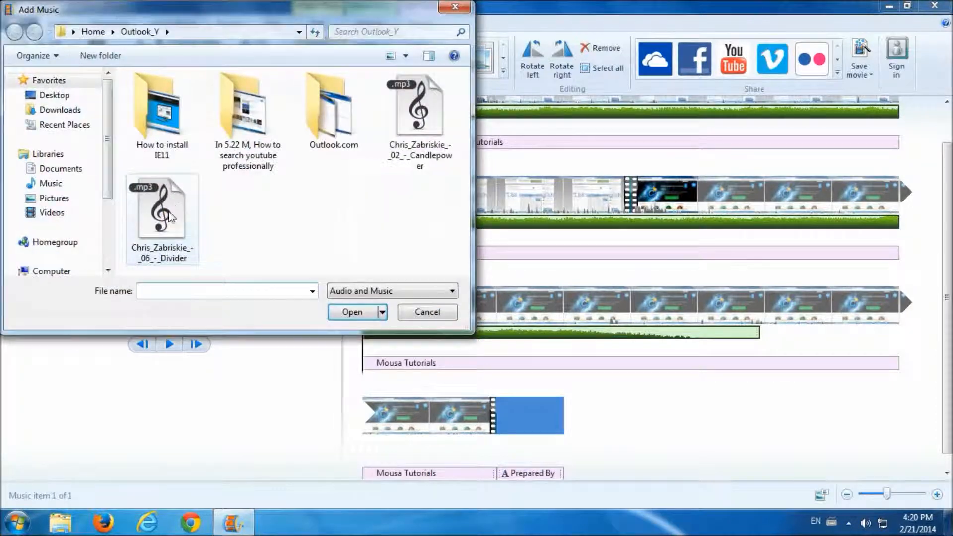
{"action": "left_click", "coordinate": [193, 236]}
{"action": "left_click", "coordinate": [360, 314]}
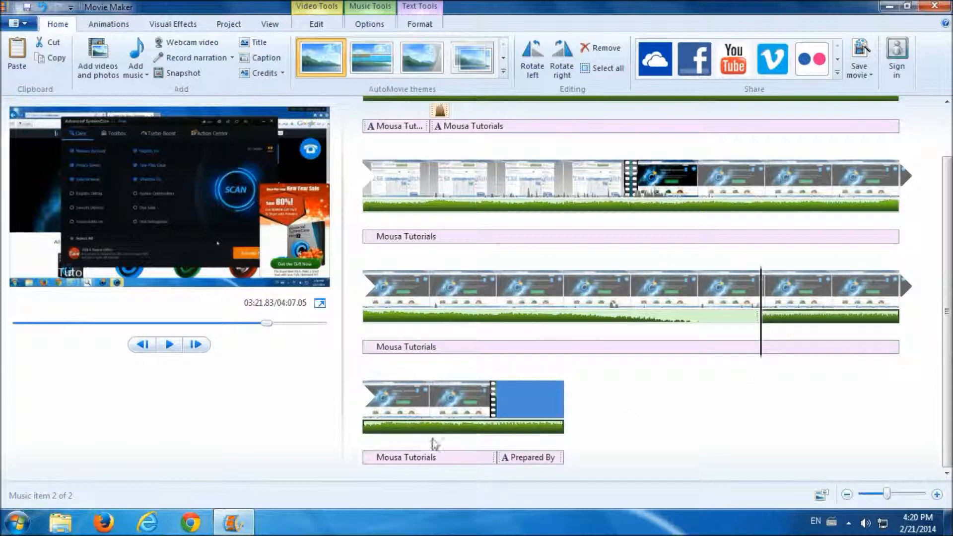
{"action": "scroll", "coordinate": [677, 383], "scroll_direction": "up", "scroll_amount": 2}
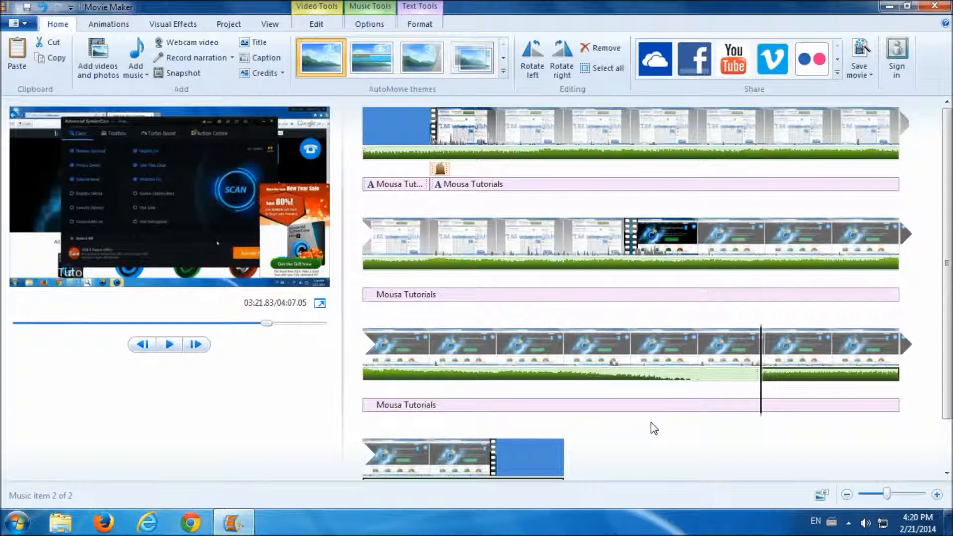
{"action": "left_click", "coordinate": [687, 246]}
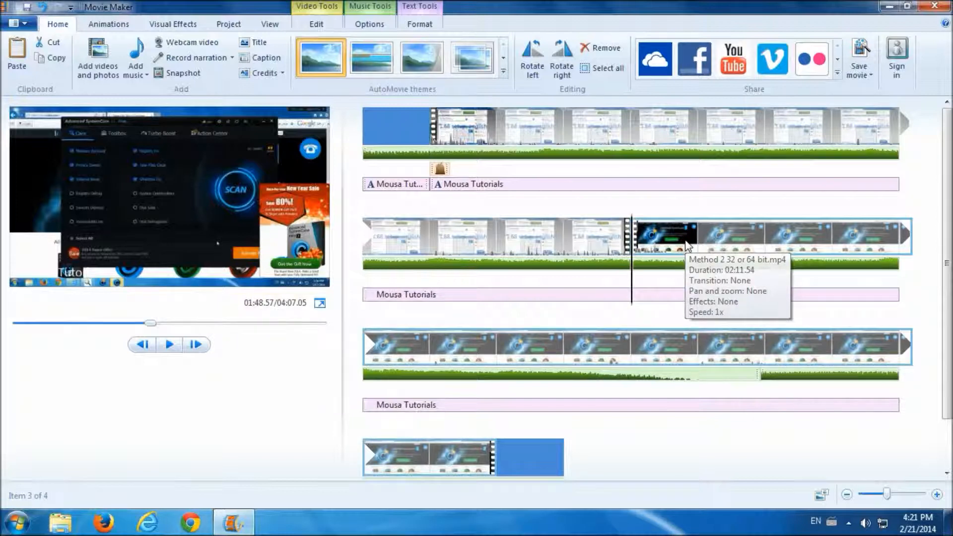
{"action": "left_click", "coordinate": [112, 26]}
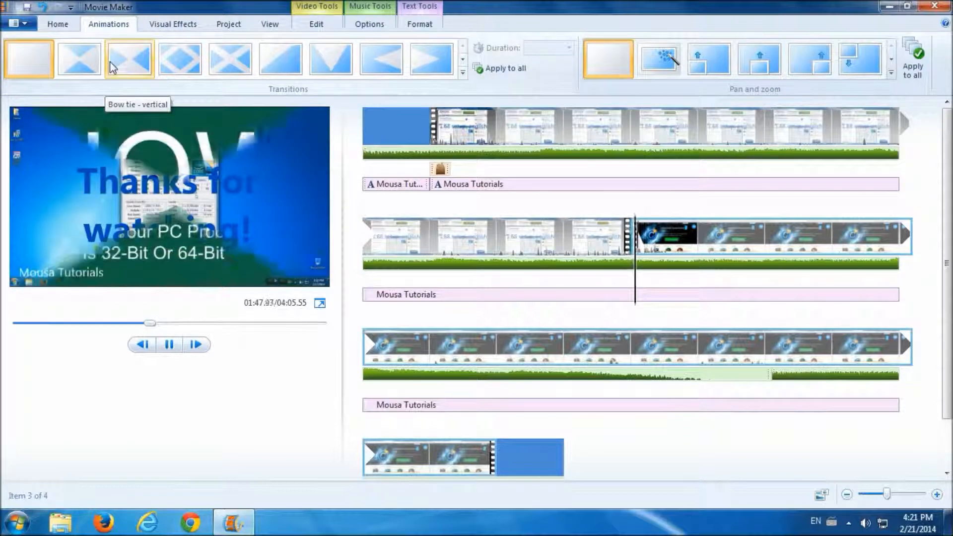
{"action": "left_click", "coordinate": [279, 68]}
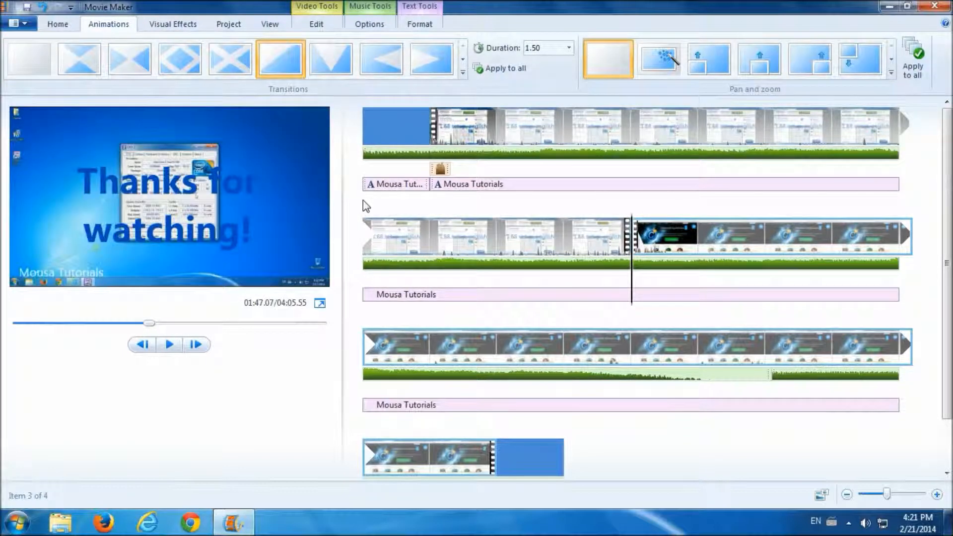
{"action": "left_click_drag", "start_coordinate": [635, 285], "coordinate": [596, 282]}
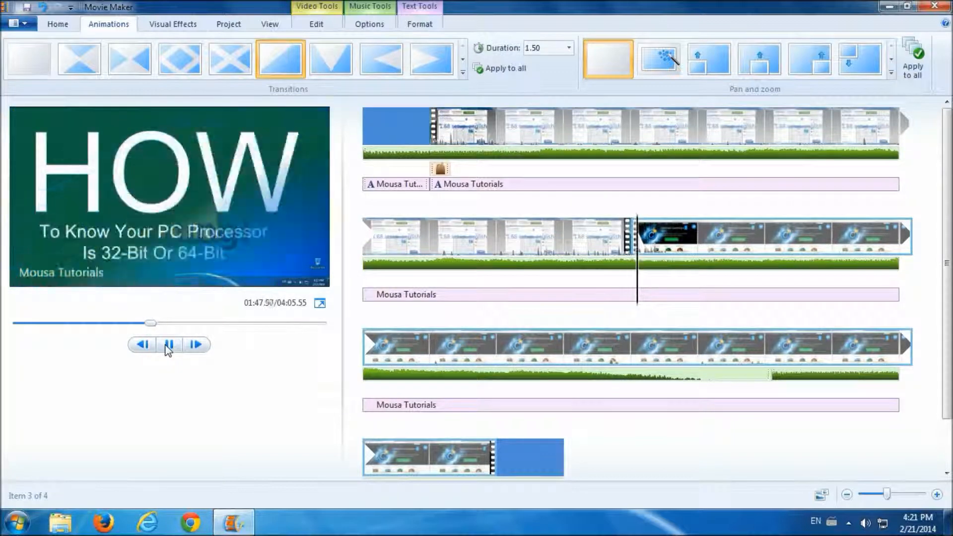
{"action": "left_click", "coordinate": [168, 345]}
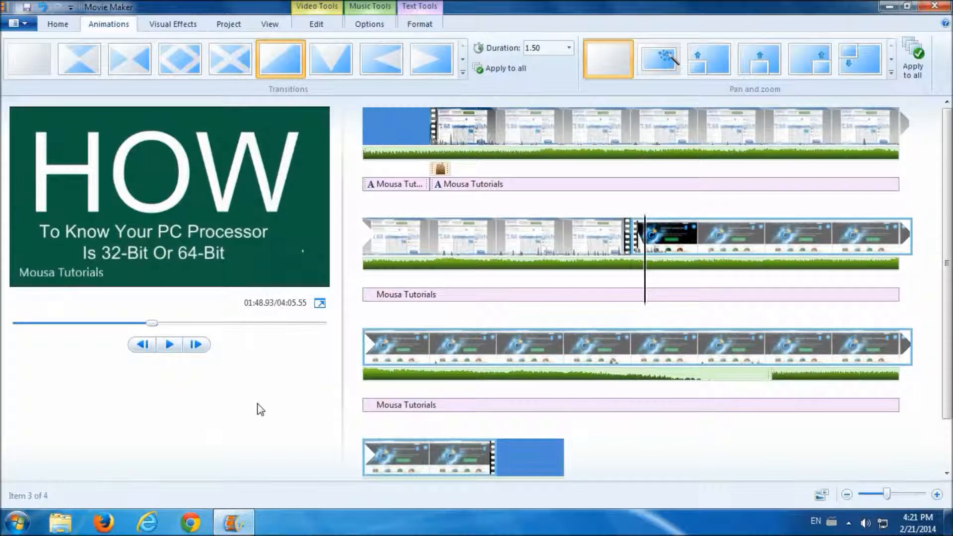
{"action": "left_click", "coordinate": [569, 48]}
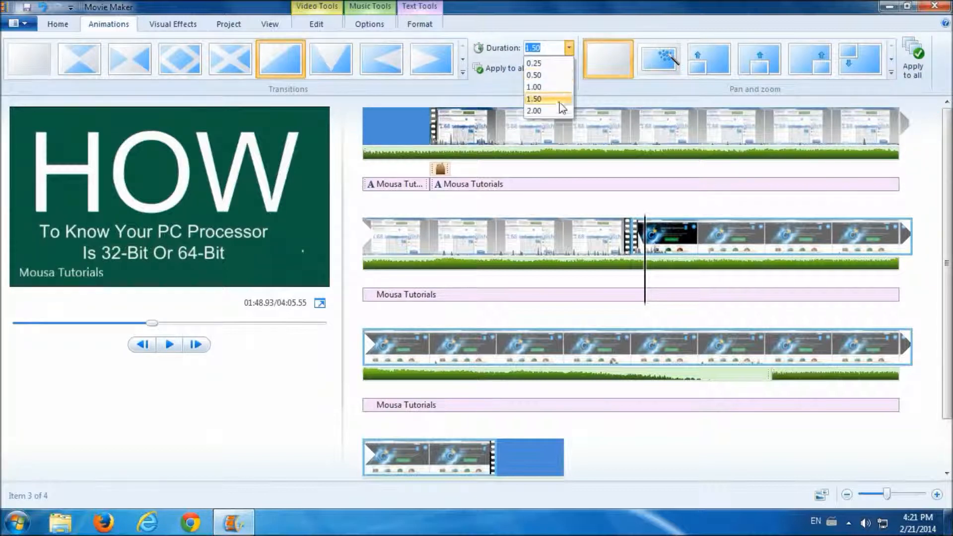
{"action": "left_click", "coordinate": [570, 49]}
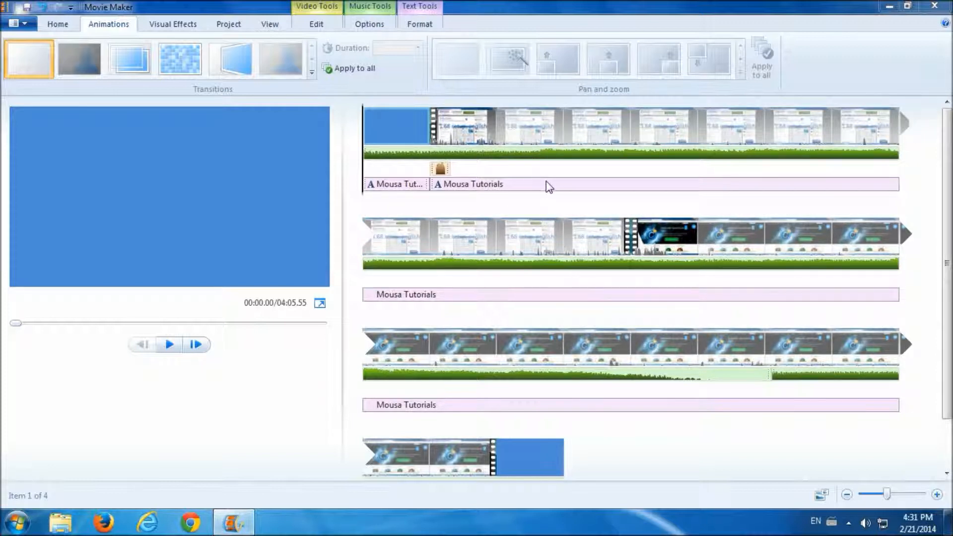
{"action": "left_click", "coordinate": [531, 134]}
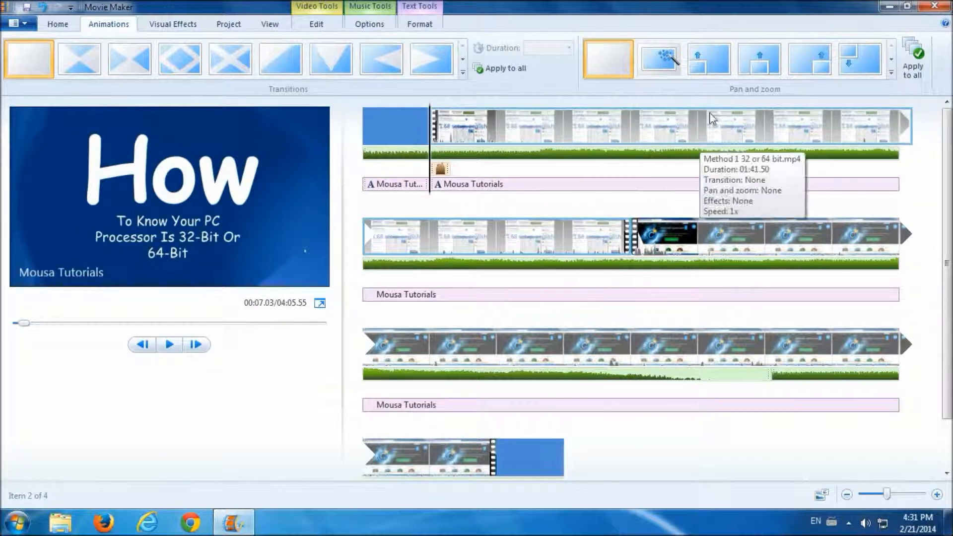
{"action": "left_click", "coordinate": [759, 59]}
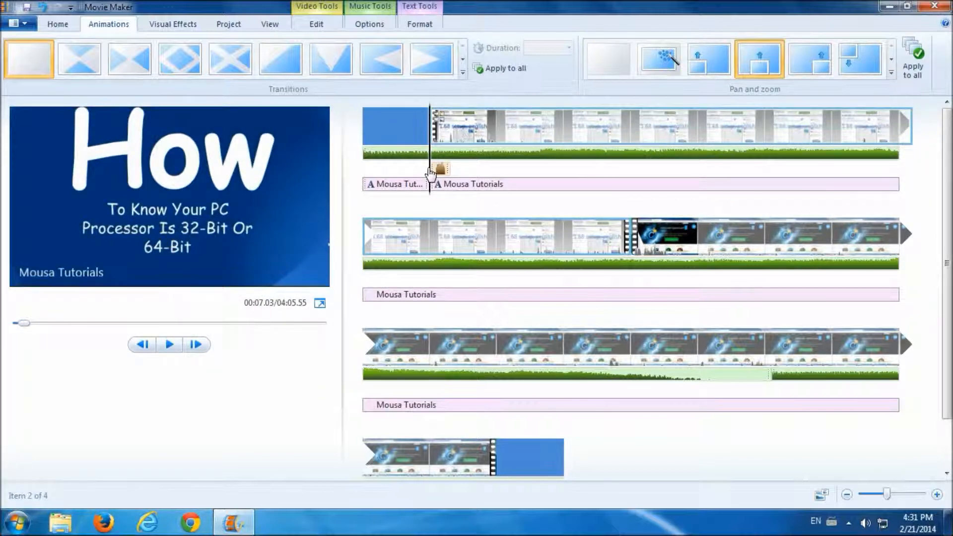
{"action": "left_click_drag", "start_coordinate": [430, 171], "coordinate": [827, 168]}
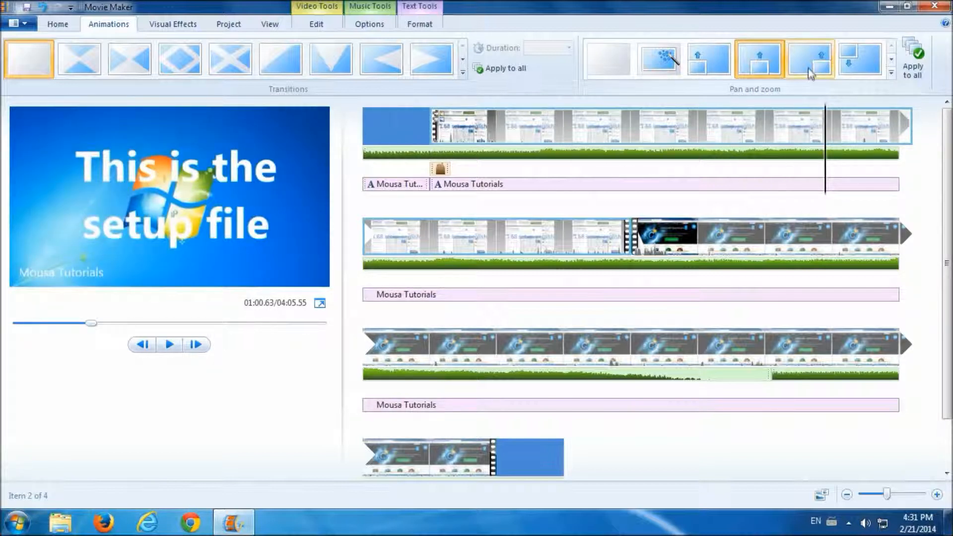
{"action": "left_click", "coordinate": [892, 61]}
{"action": "left_click", "coordinate": [891, 60]}
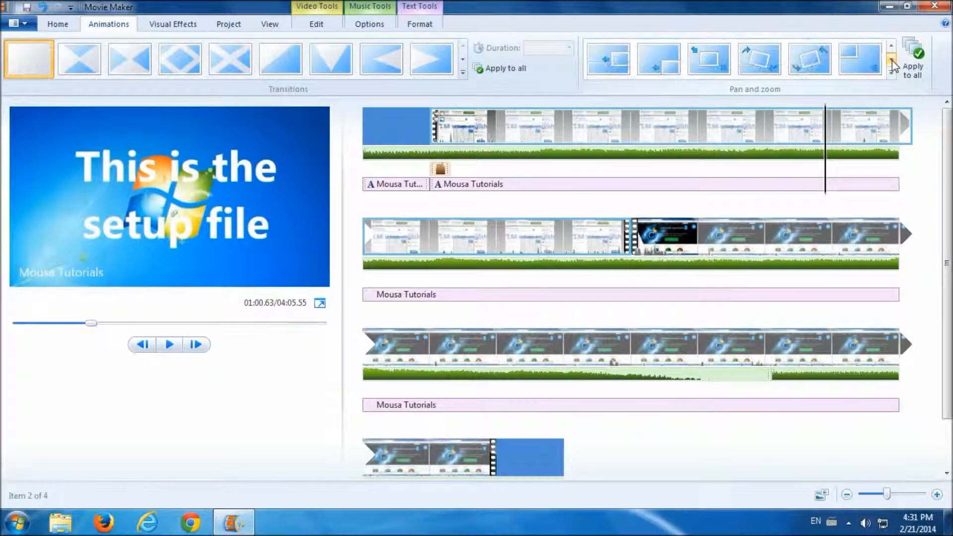
{"action": "left_click", "coordinate": [767, 67]}
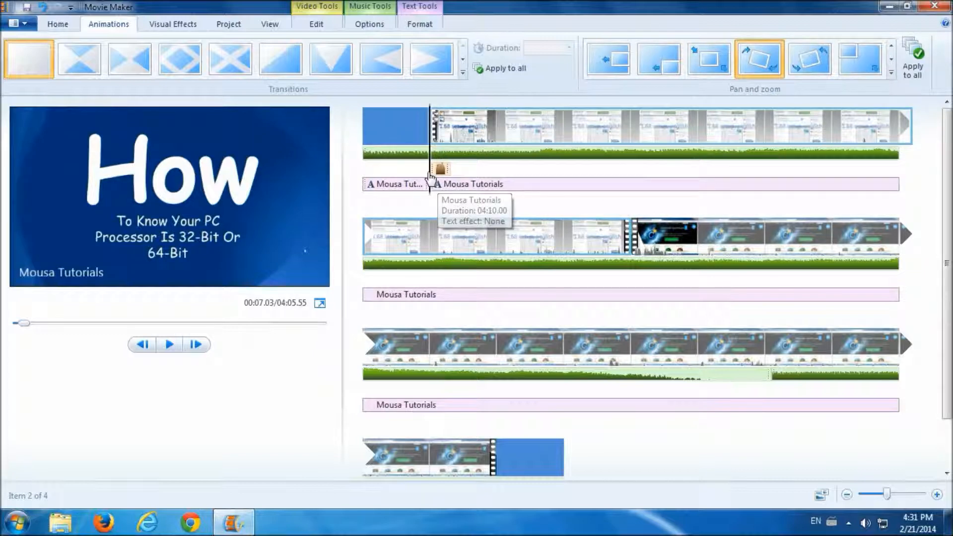
{"action": "left_click_drag", "start_coordinate": [430, 177], "coordinate": [851, 189]}
{"action": "left_click_drag", "start_coordinate": [463, 172], "coordinate": [431, 170]}
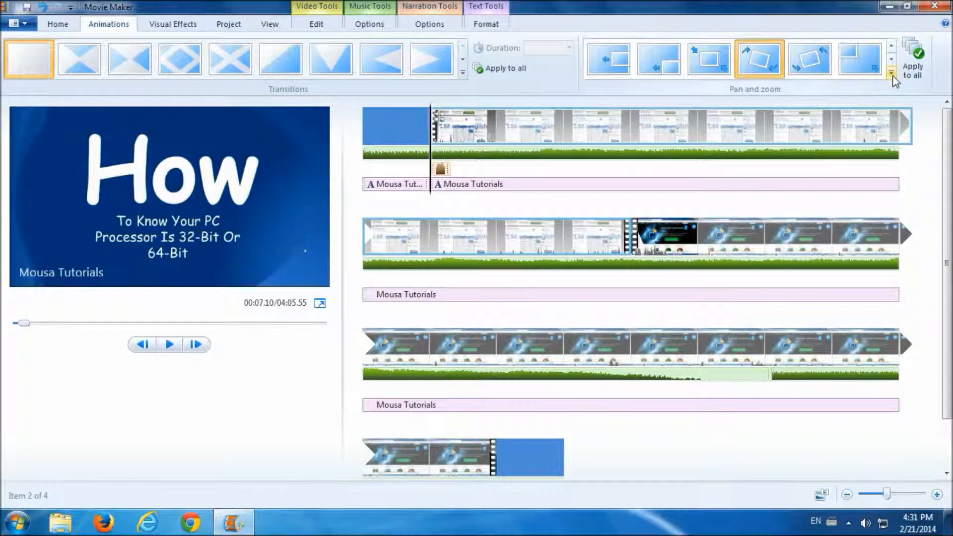
{"action": "left_click", "coordinate": [891, 72]}
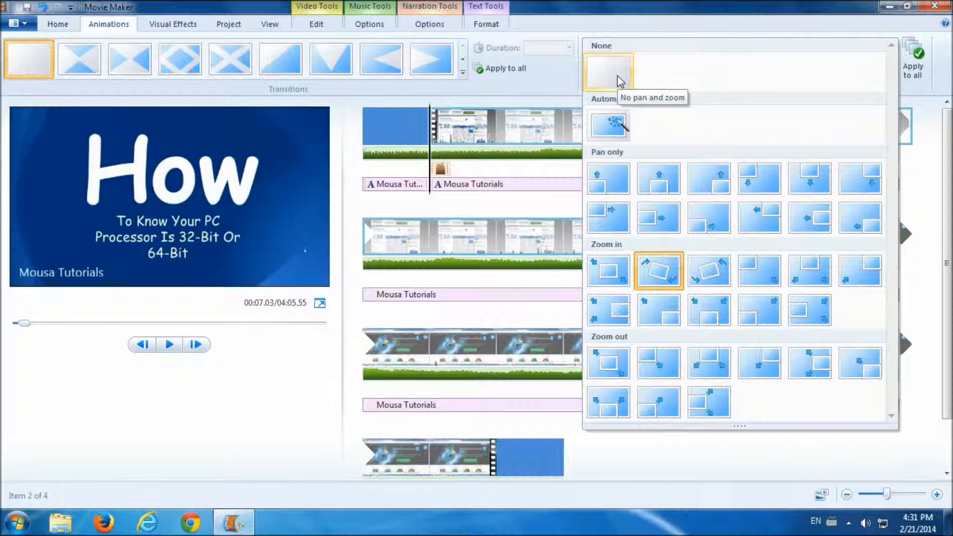
{"action": "left_click", "coordinate": [619, 80]}
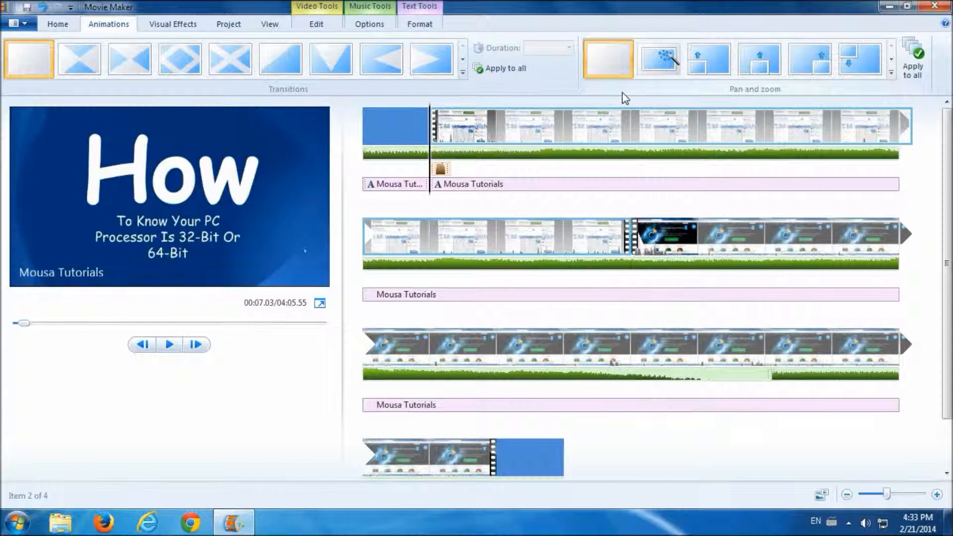
- Apply Pan up along left to all clips and scrub the preview to the cpuid.com part
{"action": "left_click", "coordinate": [707, 65]}
{"action": "mouse_move", "coordinate": [678, 114]}
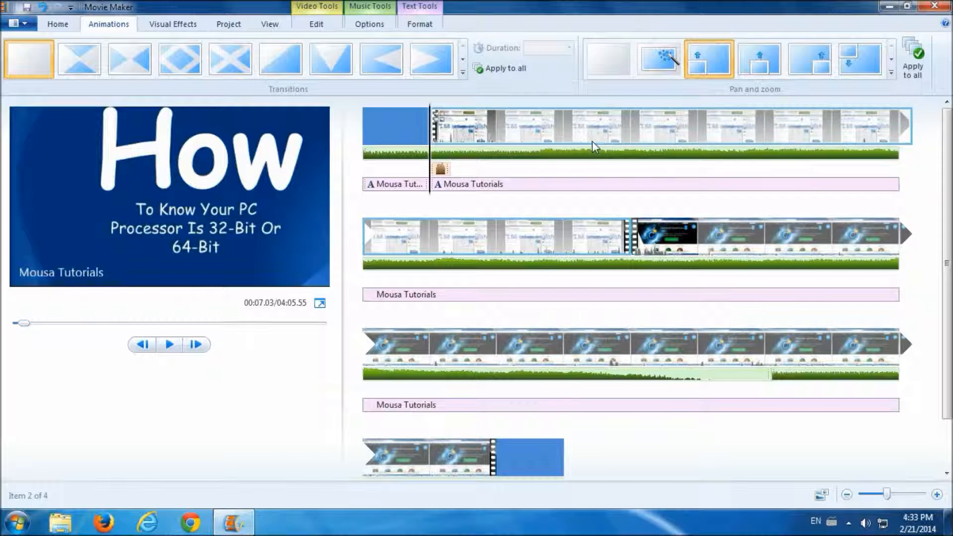
{"action": "left_click", "coordinate": [909, 71]}
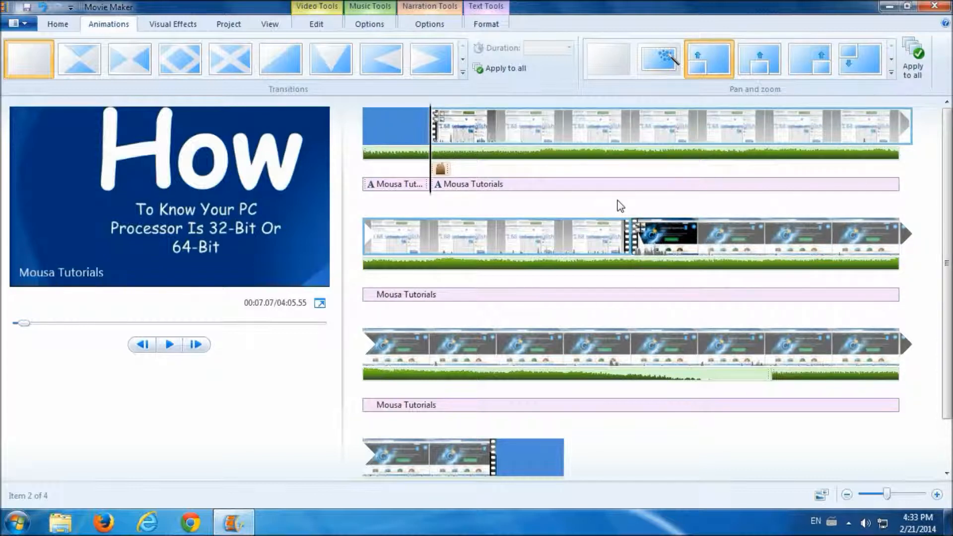
{"action": "left_click_drag", "start_coordinate": [433, 188], "coordinate": [844, 274]}
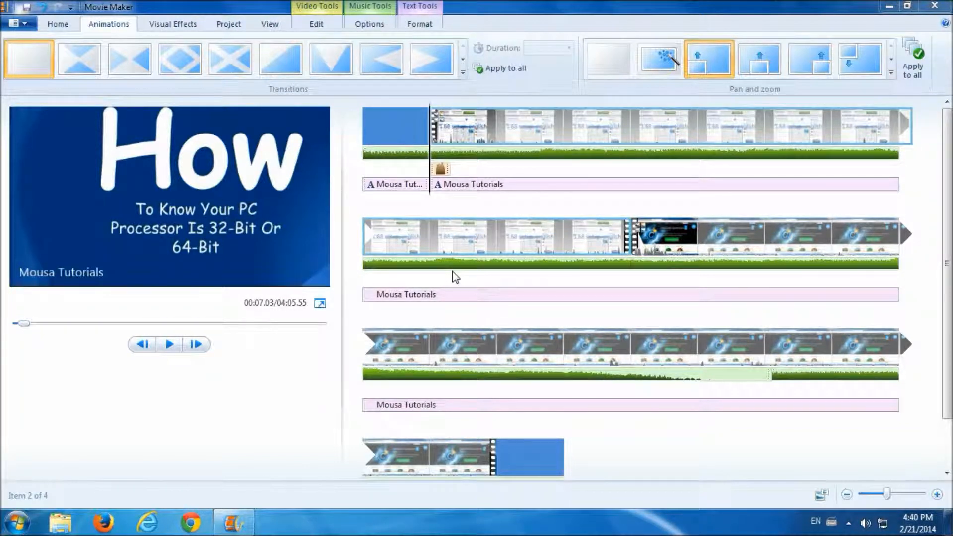
{"action": "left_click", "coordinate": [510, 137]}
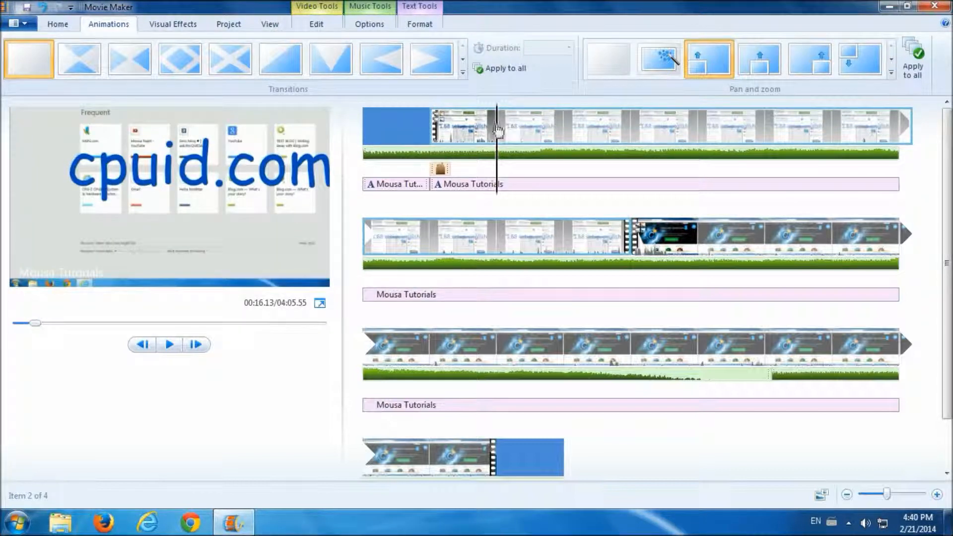
- Apply Fade in from white to the Method 1 clip and play the preview to check it
{"action": "left_click", "coordinate": [175, 25]}
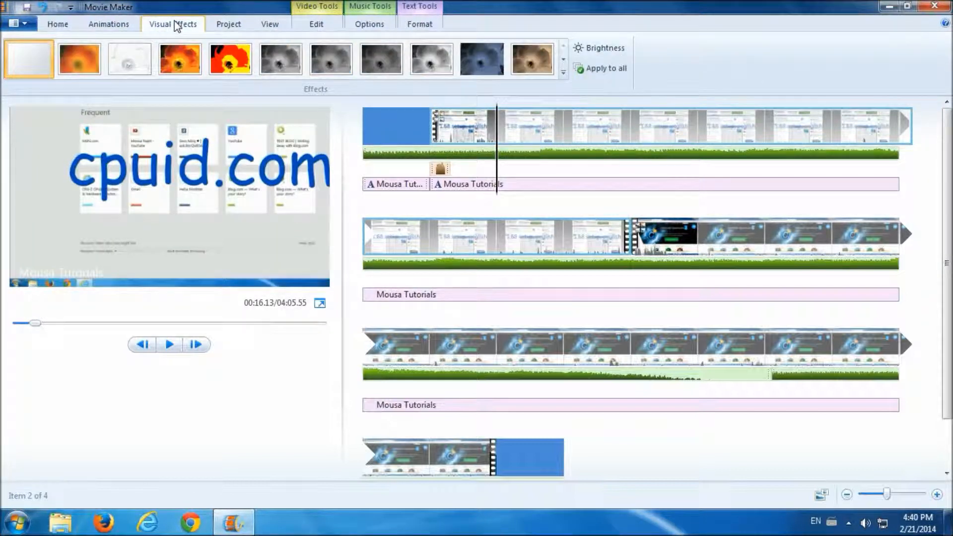
{"action": "mouse_move", "coordinate": [74, 64]}
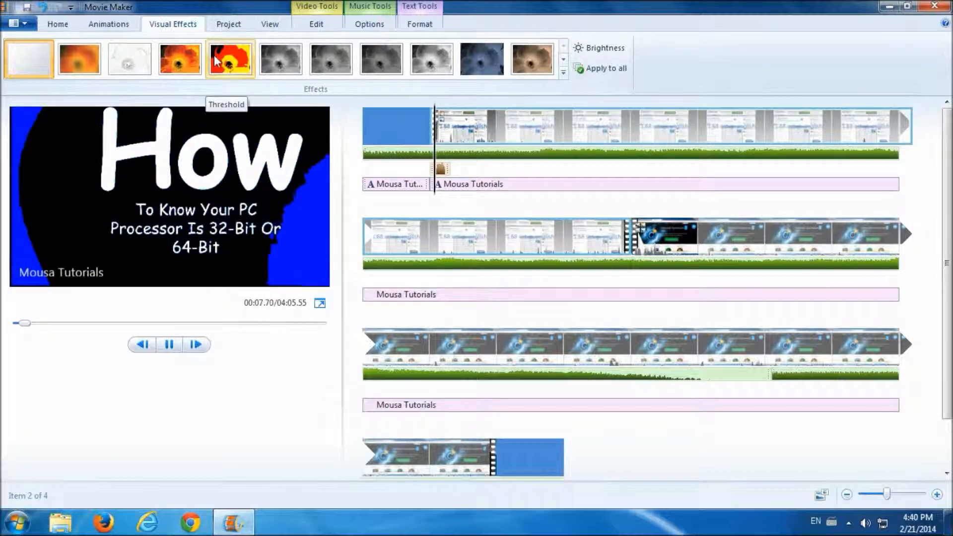
{"action": "left_click", "coordinate": [563, 59]}
{"action": "left_click", "coordinate": [563, 47]}
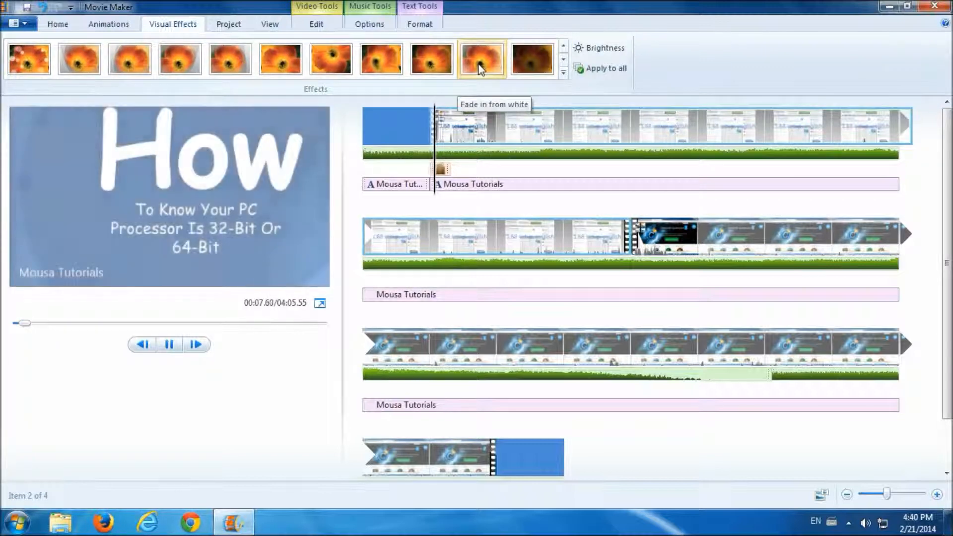
{"action": "left_click", "coordinate": [481, 69]}
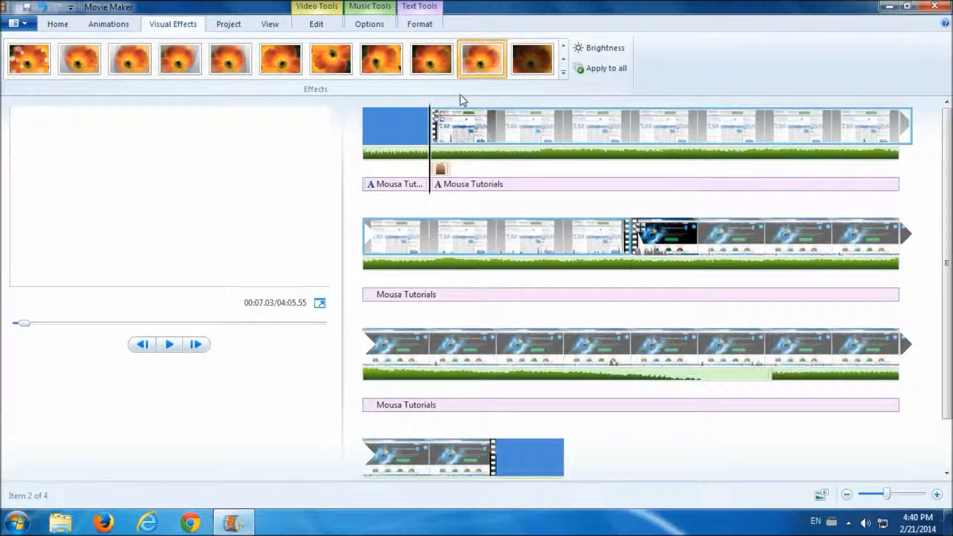
{"action": "mouse_move", "coordinate": [452, 111]}
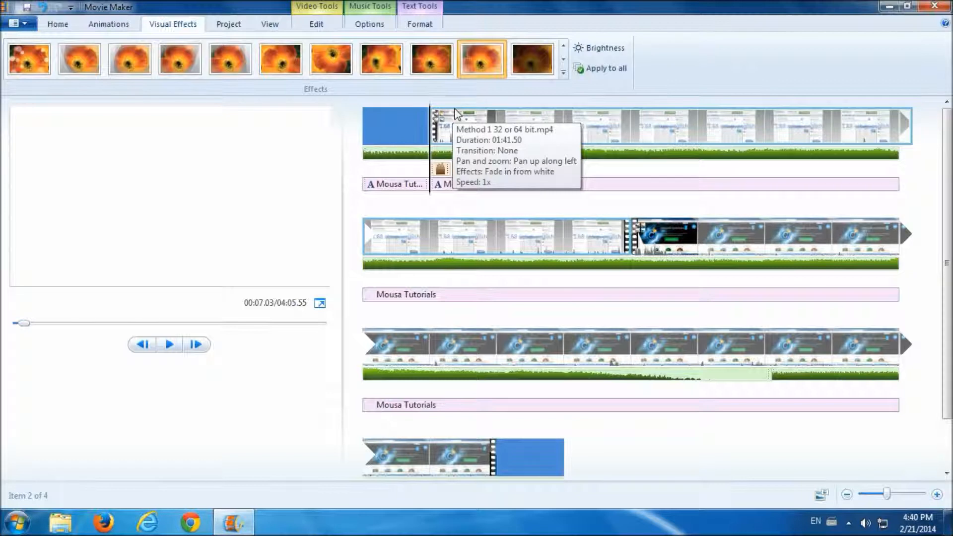
{"action": "left_click", "coordinate": [170, 344]}
{"action": "left_click", "coordinate": [169, 344]}
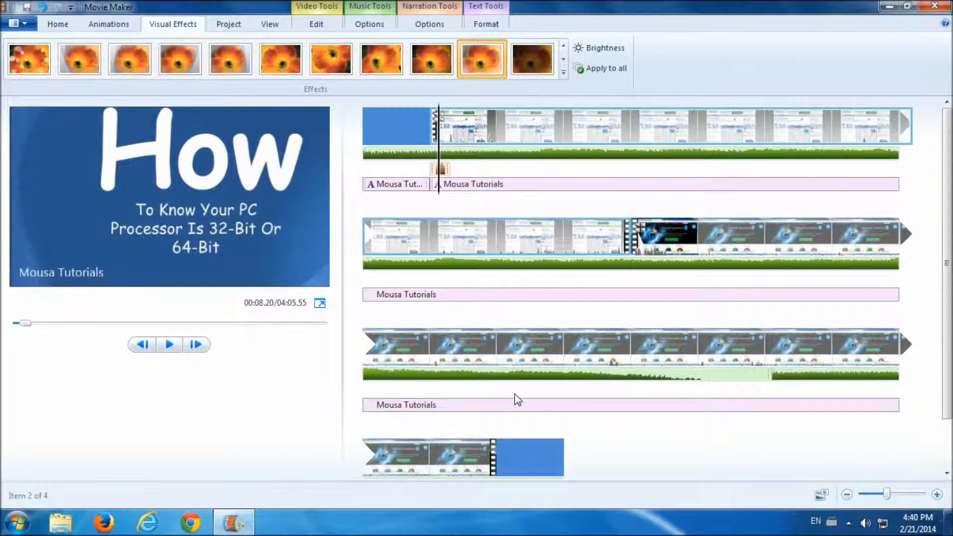
{"action": "scroll", "coordinate": [517, 399], "scroll_direction": "down", "scroll_amount": 1}
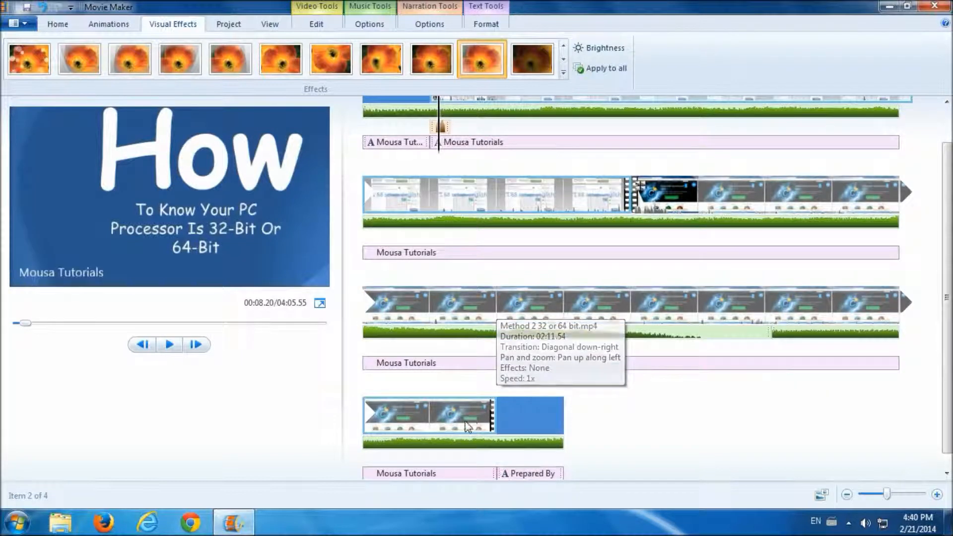
- Give the final Method 2 clip the Fade out to white effect and preview its ending
{"action": "left_click", "coordinate": [430, 422]}
{"action": "left_click", "coordinate": [563, 61]}
{"action": "left_click", "coordinate": [563, 61]}
{"action": "left_click", "coordinate": [563, 60]}
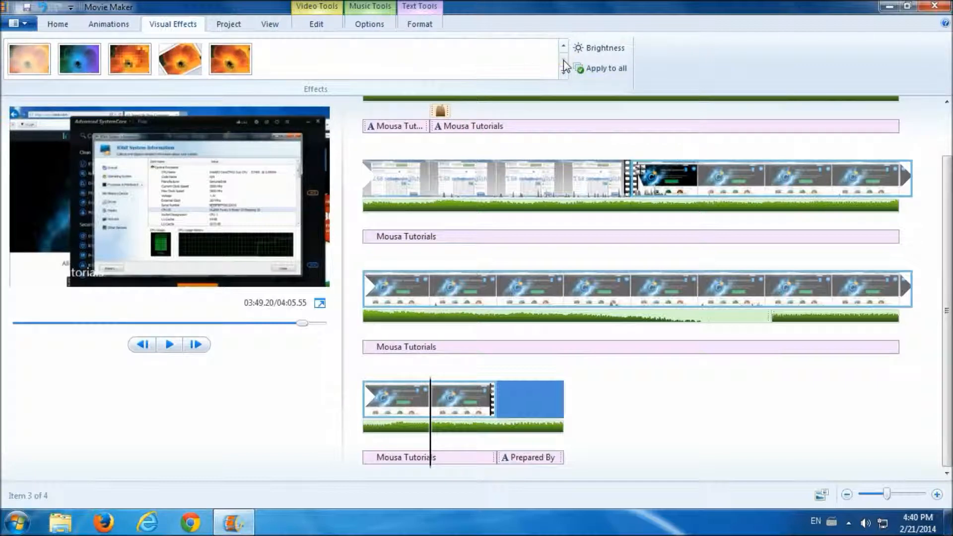
{"action": "left_click", "coordinate": [35, 67]}
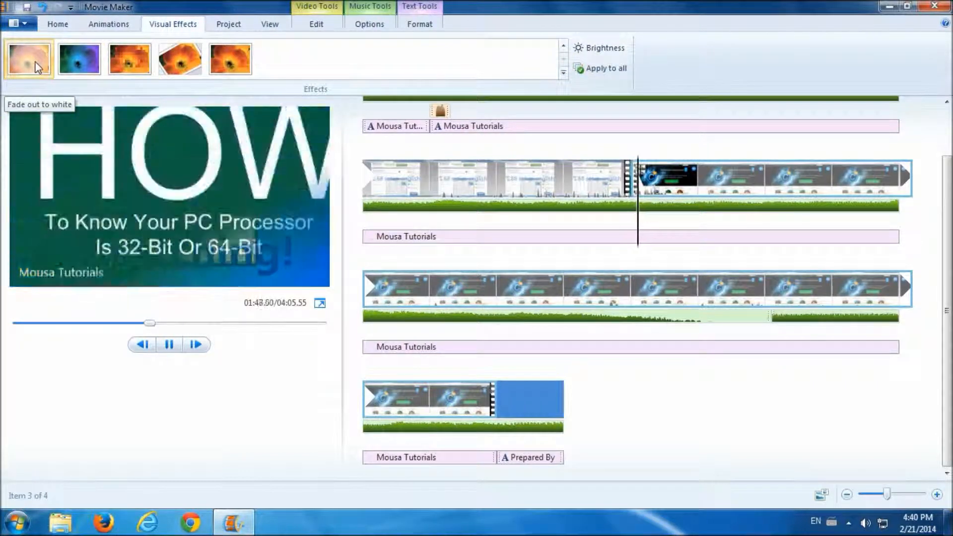
{"action": "left_click", "coordinate": [441, 403]}
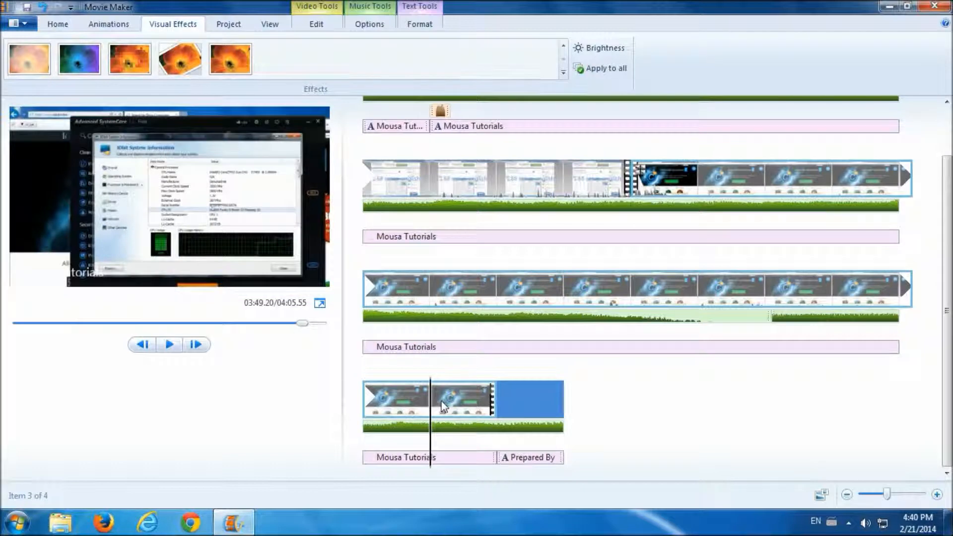
{"action": "left_click", "coordinate": [34, 64]}
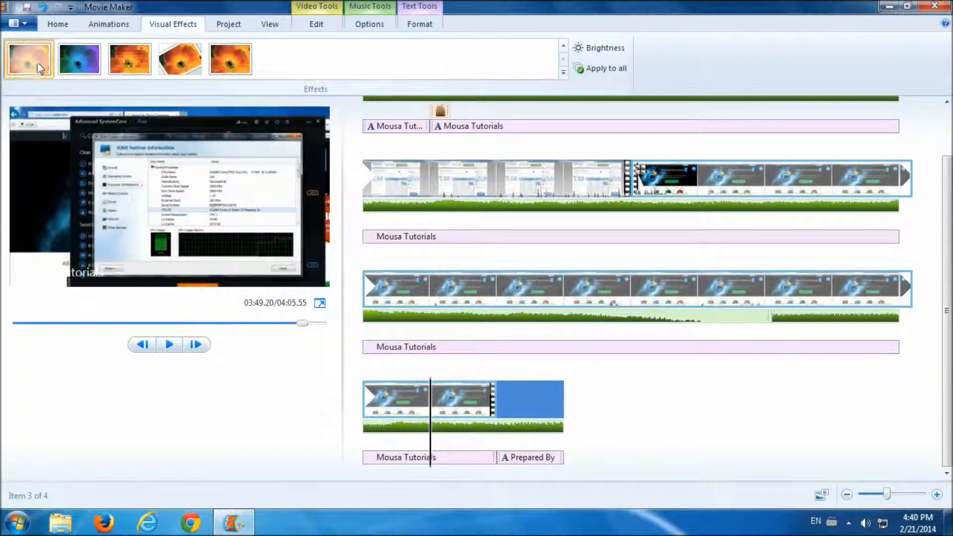
{"action": "left_click_drag", "start_coordinate": [632, 234], "coordinate": [490, 409]}
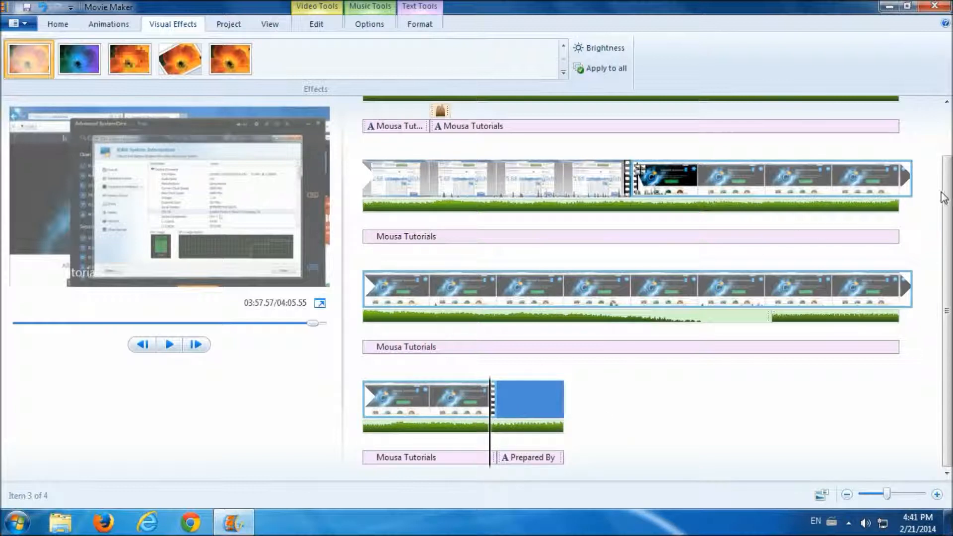
{"action": "left_click_drag", "start_coordinate": [946, 196], "coordinate": [946, 137]}
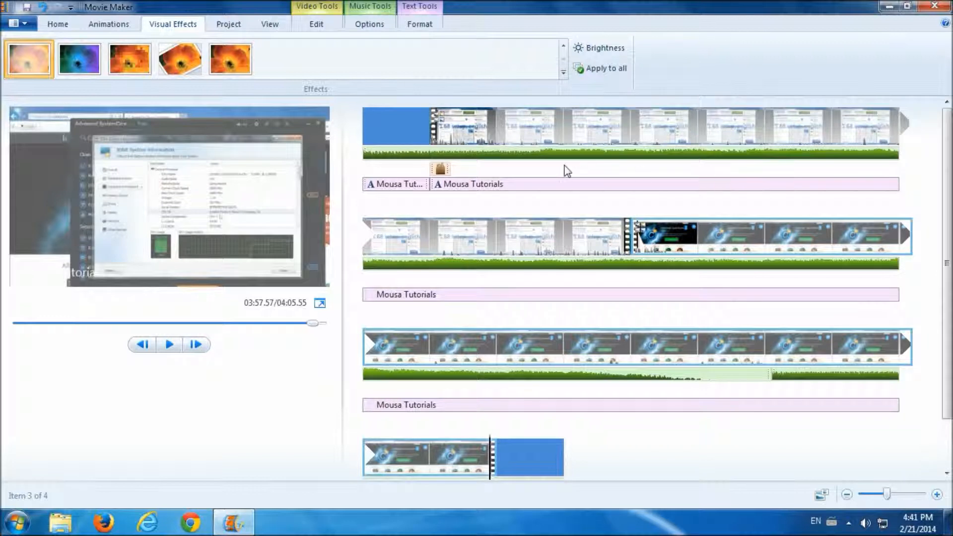
- Stack 3D ripple with Fade in from white on the Method 1 clip via Multiple effects
{"action": "left_click", "coordinate": [534, 127]}
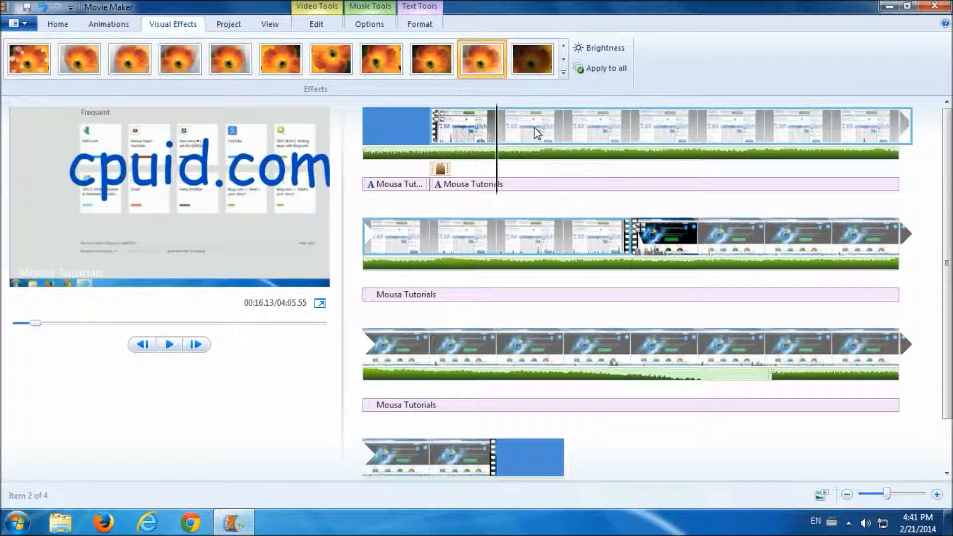
{"action": "left_click", "coordinate": [563, 72]}
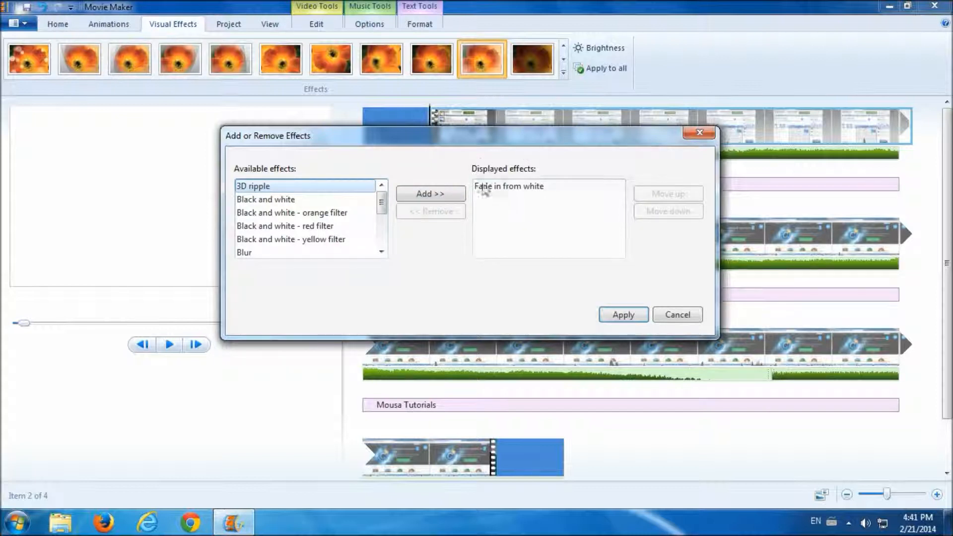
{"action": "left_click_drag", "start_coordinate": [508, 199], "coordinate": [383, 214]}
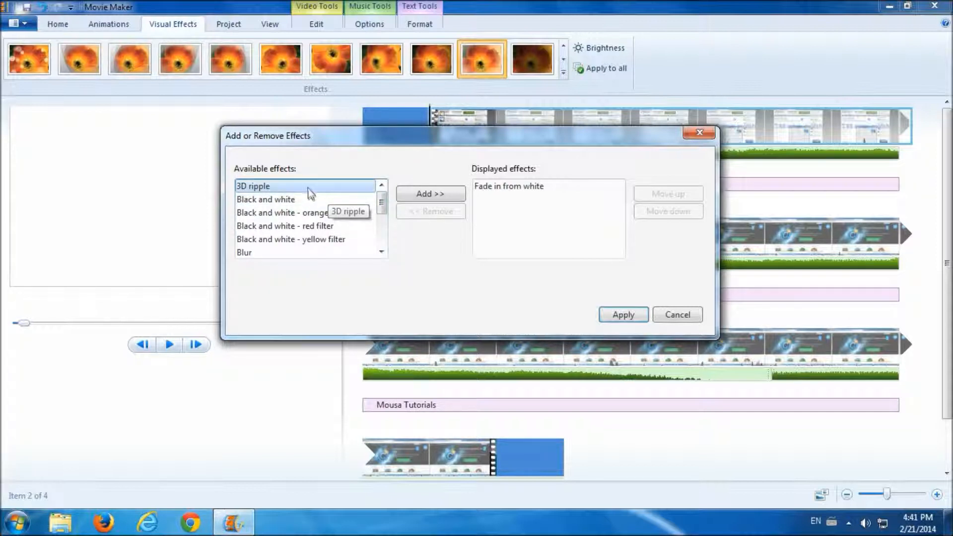
{"action": "left_click", "coordinate": [430, 193]}
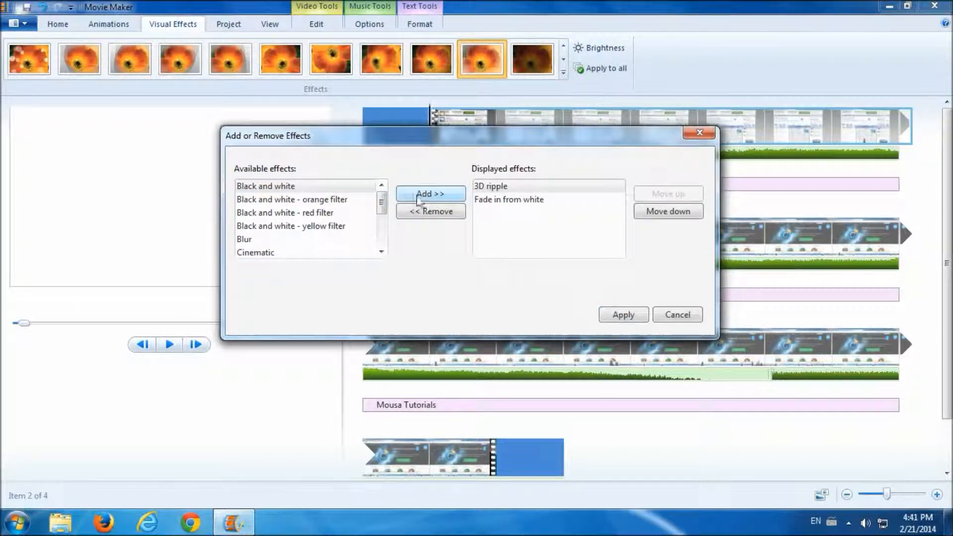
{"action": "left_click", "coordinate": [622, 315]}
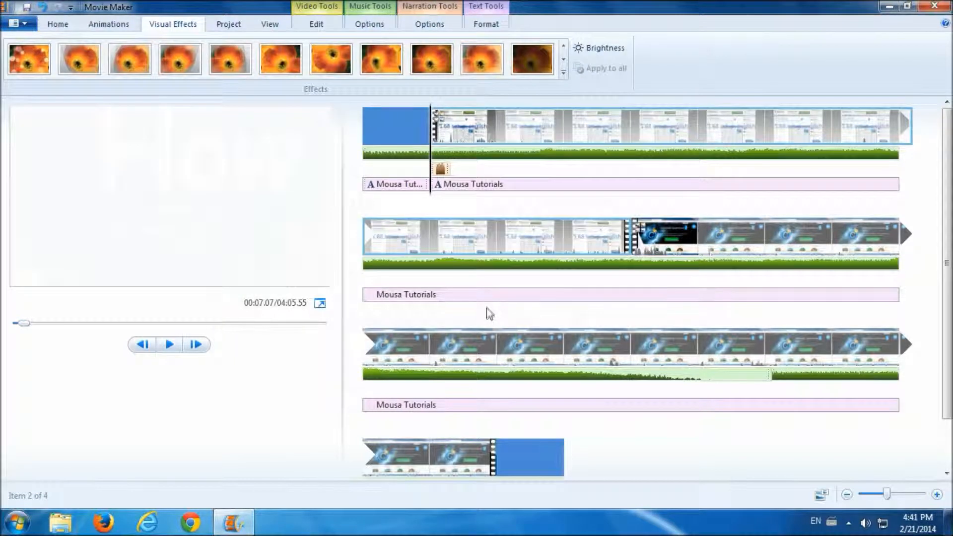
- Play the opening to watch the 3D ripple, then jump to the CPU-Z part at 01:28.40
{"action": "left_click", "coordinate": [169, 345]}
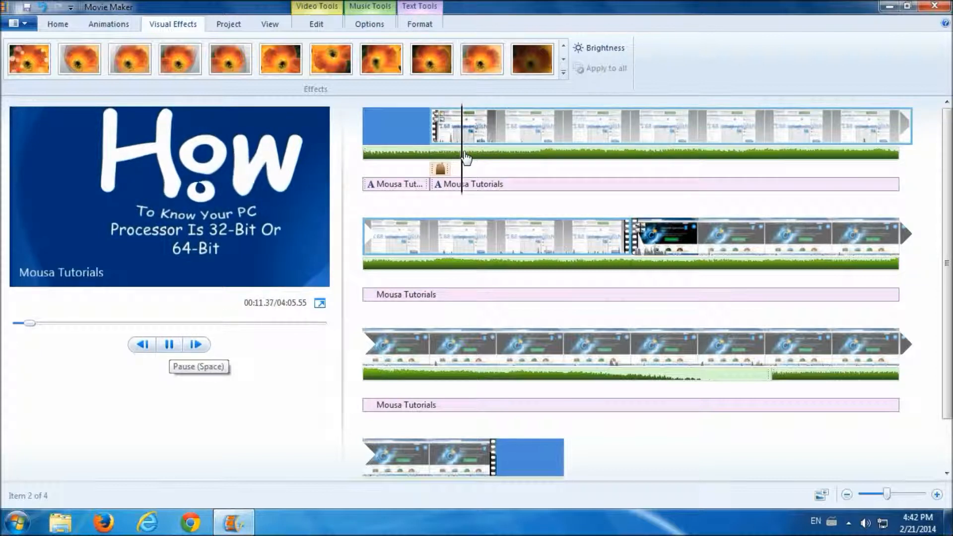
{"action": "left_click", "coordinate": [436, 164]}
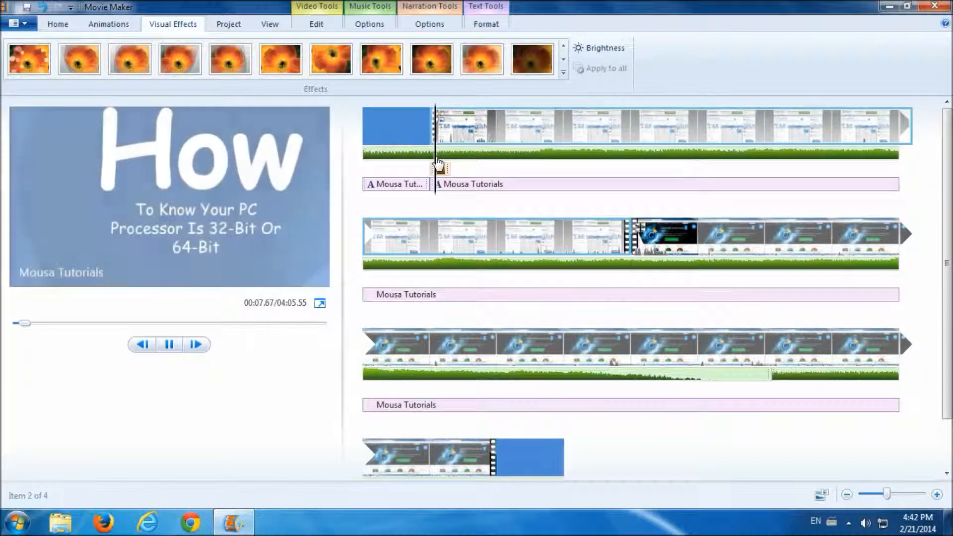
{"action": "left_click", "coordinate": [173, 343]}
{"action": "left_click", "coordinate": [172, 347]}
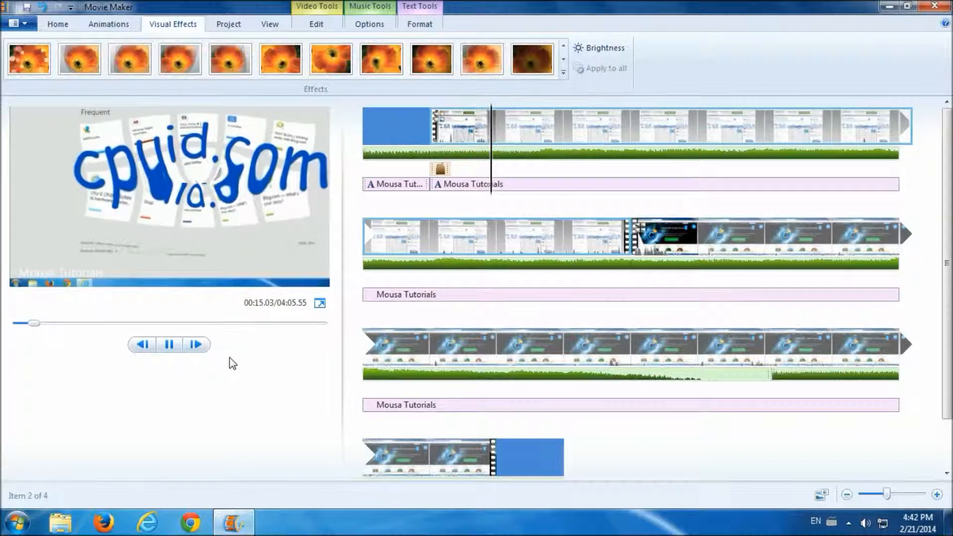
{"action": "left_click", "coordinate": [169, 344]}
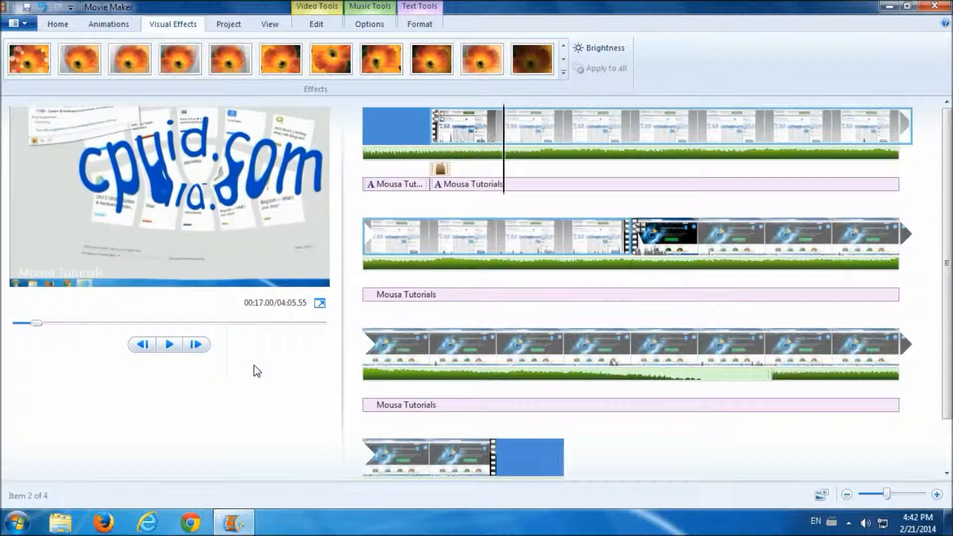
{"action": "left_click", "coordinate": [494, 238]}
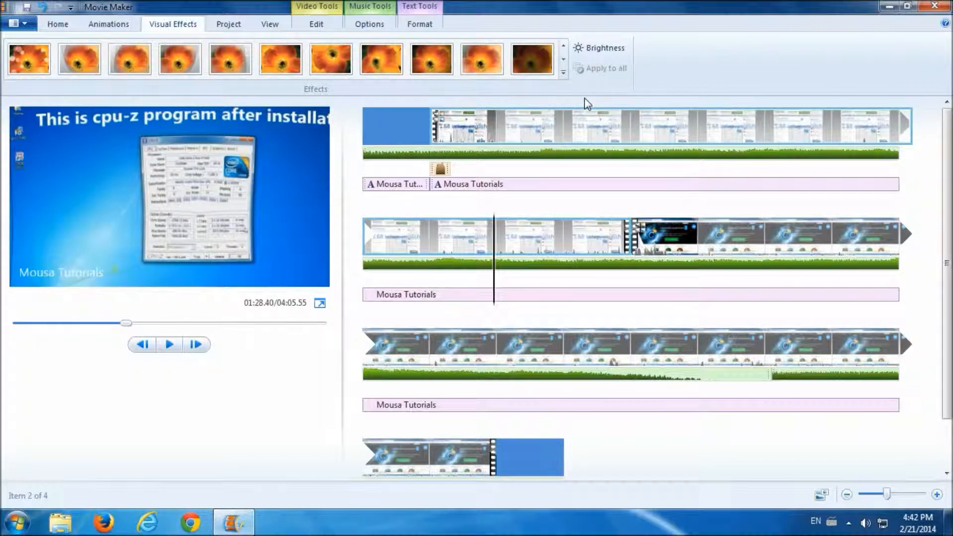
- Drag the first clip's Brightness slider to bring it back near normal level
{"action": "left_click", "coordinate": [591, 51]}
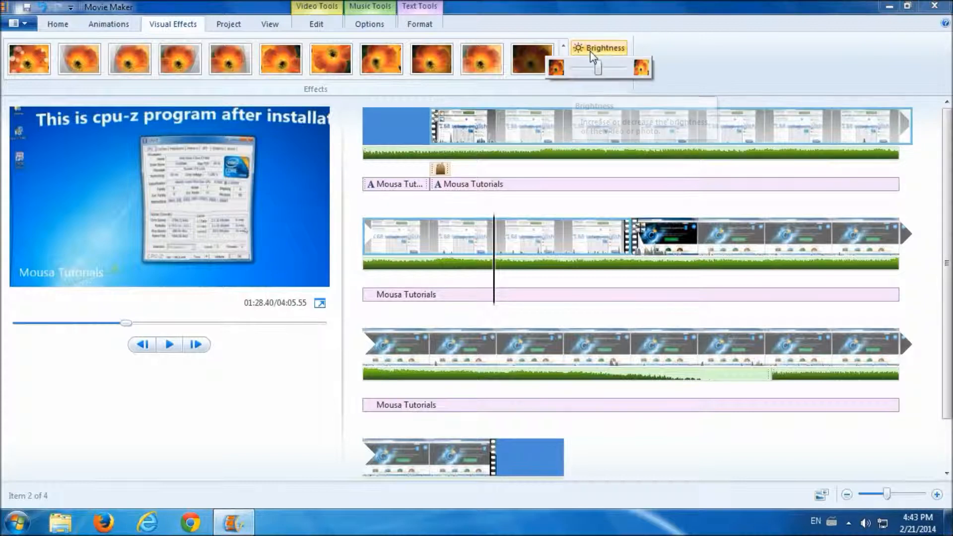
{"action": "mouse_move", "coordinate": [601, 71]}
{"action": "left_mouse_down"}
{"action": "mouse_move", "coordinate": [568, 73]}
{"action": "mouse_move", "coordinate": [617, 71]}
{"action": "mouse_move", "coordinate": [595, 76]}
{"action": "left_mouse_up"}
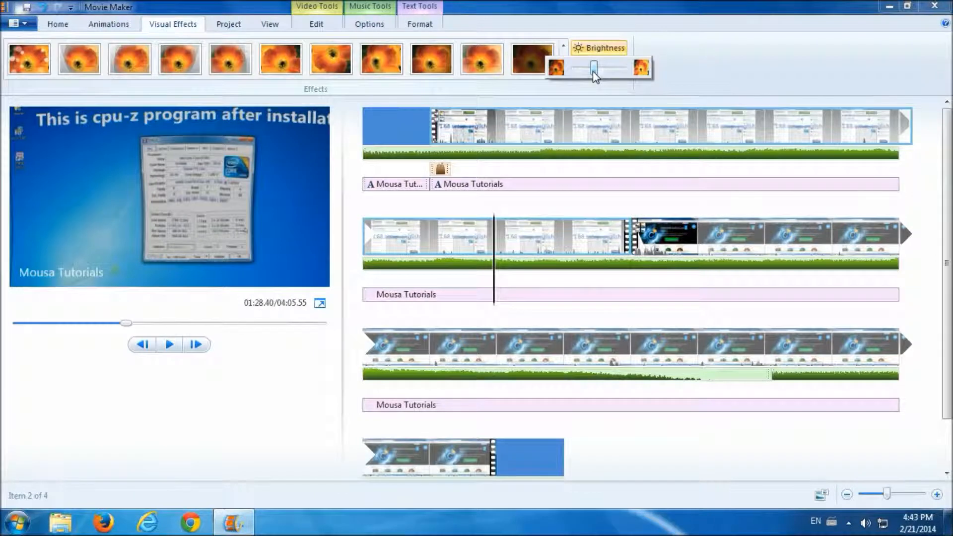
{"action": "left_click", "coordinate": [593, 89]}
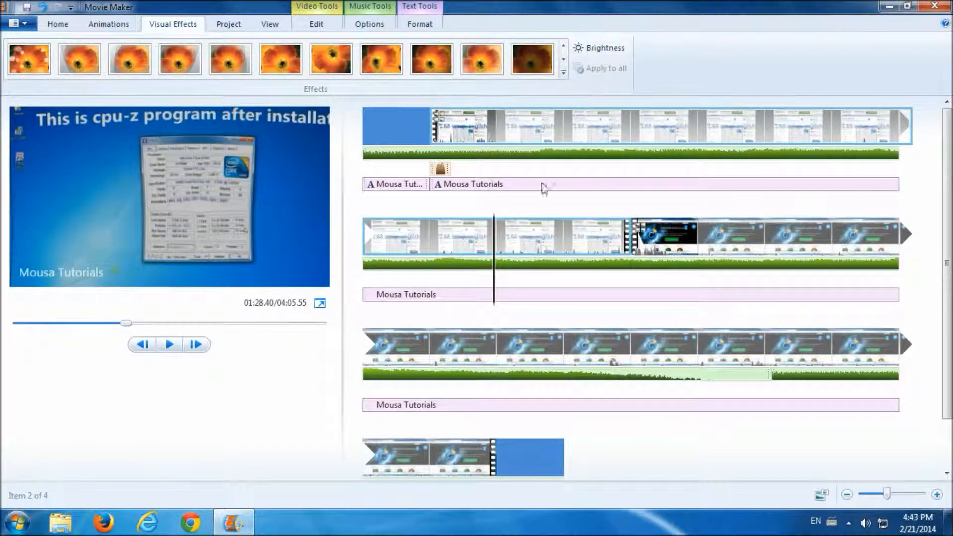
- Scrub the movie's opening, check the clips' info, and show the Project tab settings
{"action": "left_click", "coordinate": [476, 186]}
{"action": "left_click_drag", "start_coordinate": [474, 189], "coordinate": [523, 141]}
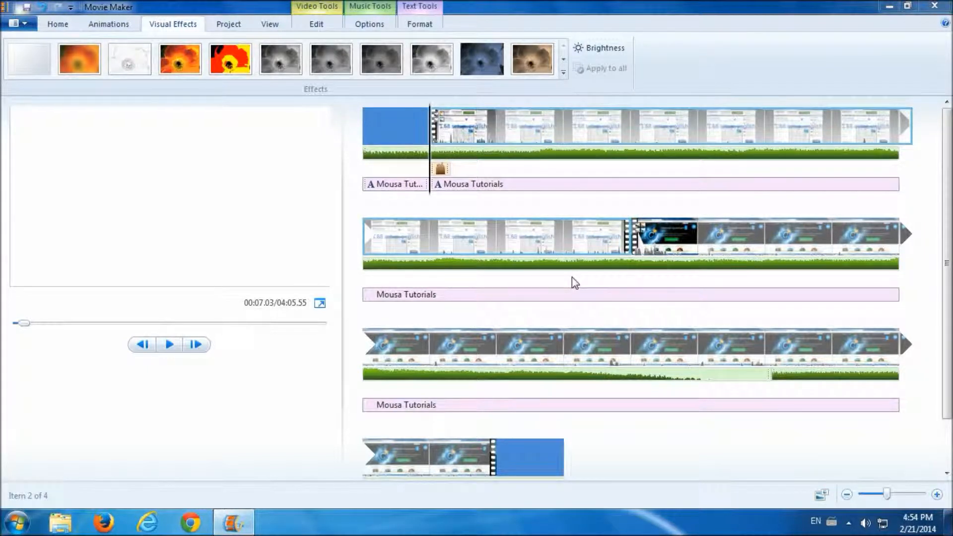
{"action": "mouse_move", "coordinate": [524, 127]}
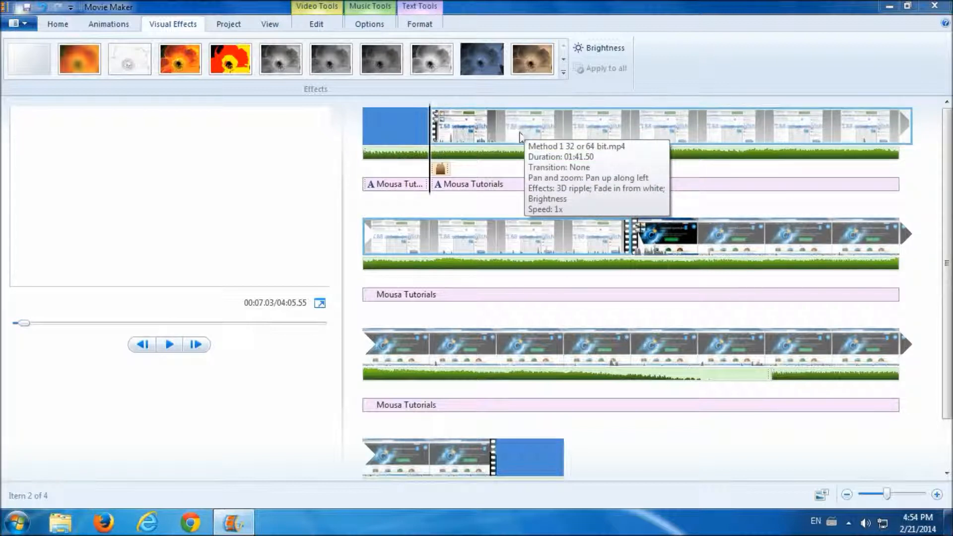
{"action": "mouse_move", "coordinate": [510, 153]}
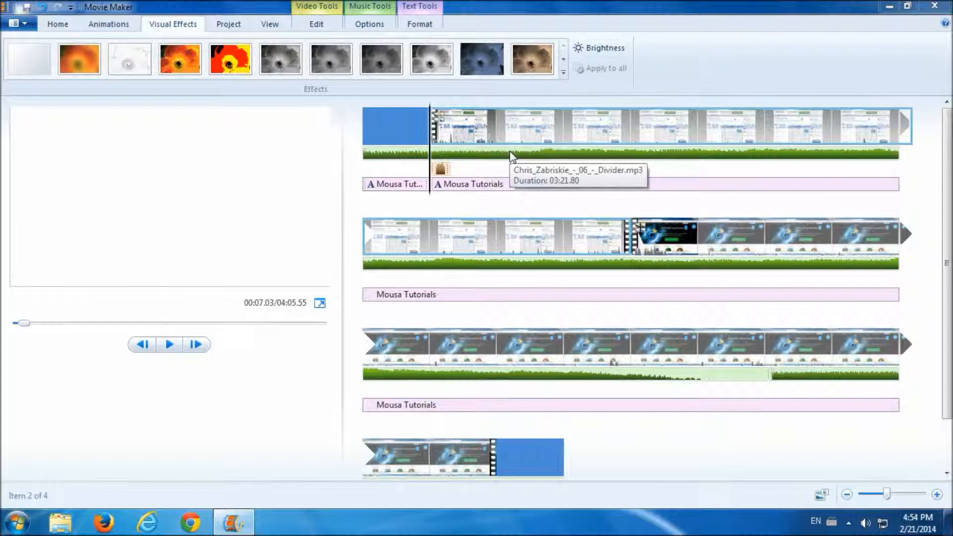
{"action": "mouse_move", "coordinate": [443, 172]}
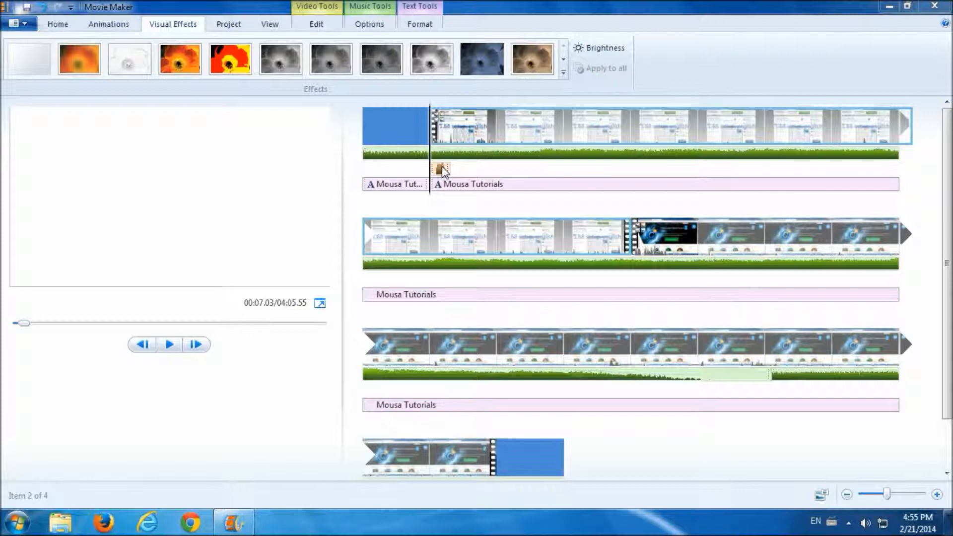
{"action": "left_click", "coordinate": [230, 26]}
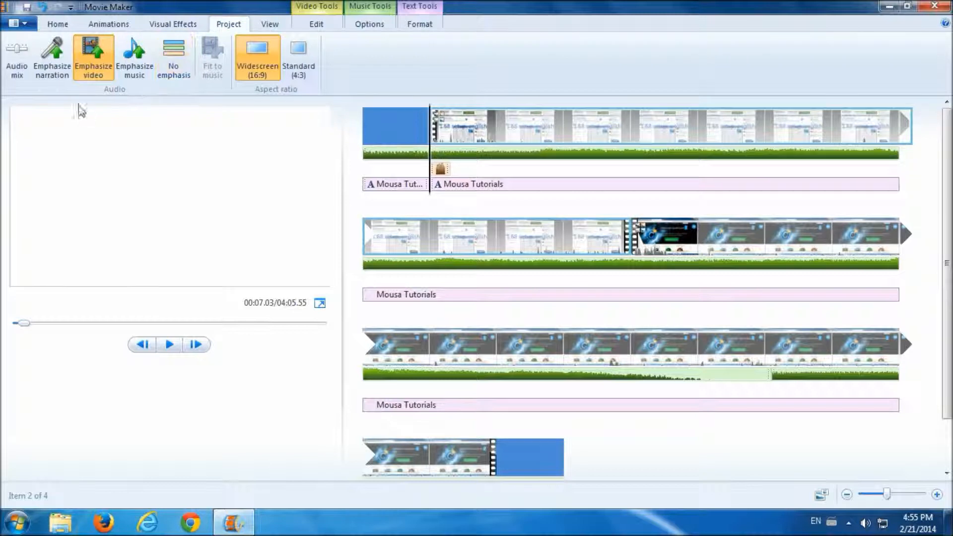
{"action": "left_click", "coordinate": [52, 59]}
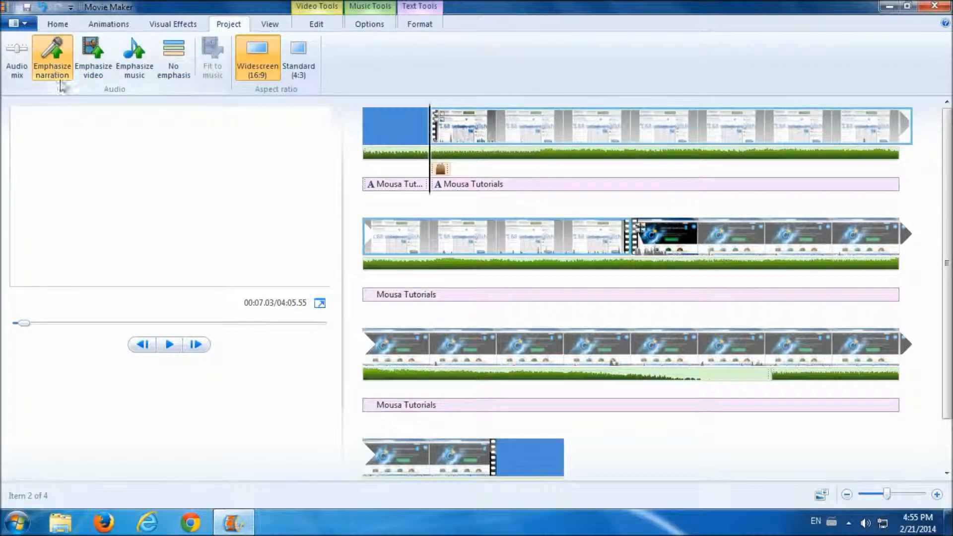
{"action": "left_click", "coordinate": [169, 345]}
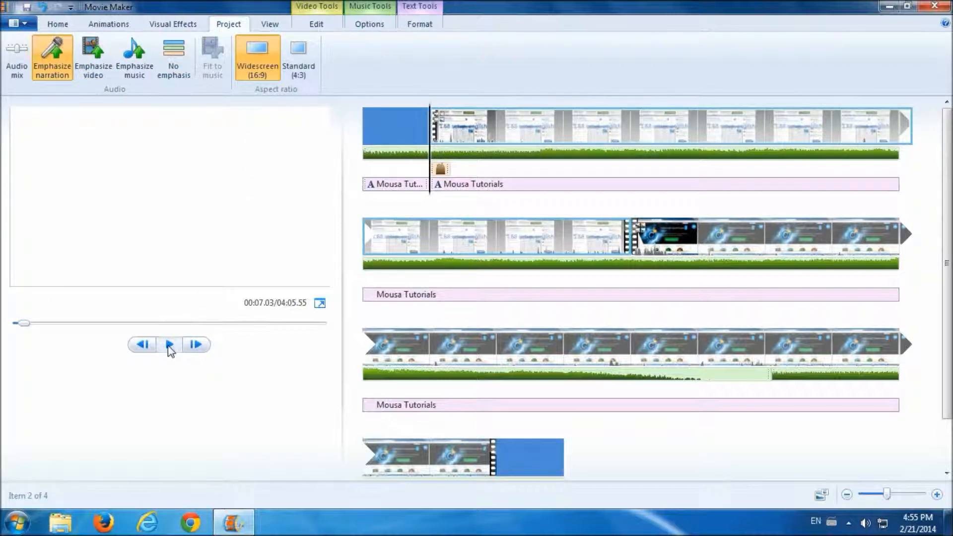
{"action": "left_click", "coordinate": [168, 344]}
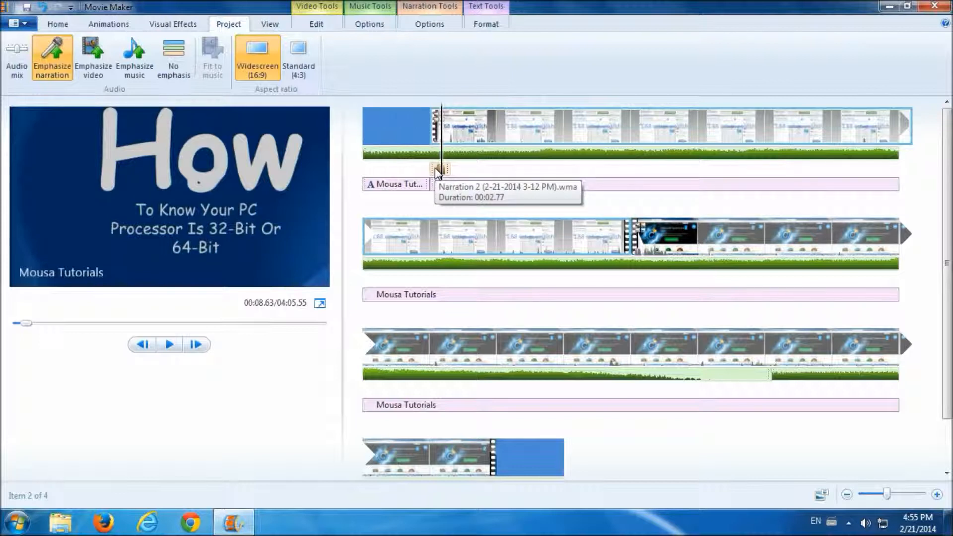
{"action": "left_click_drag", "start_coordinate": [443, 173], "coordinate": [430, 171]}
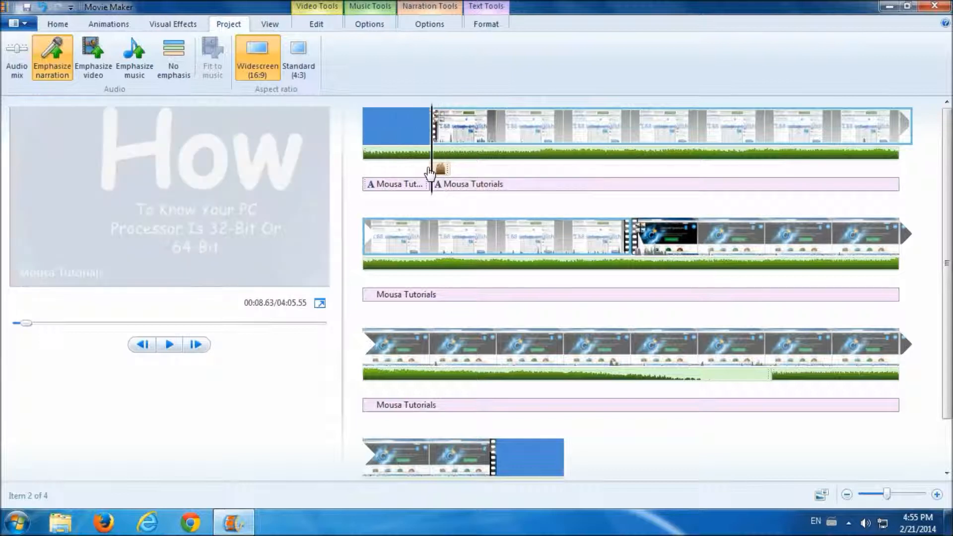
{"action": "left_click", "coordinate": [92, 51]}
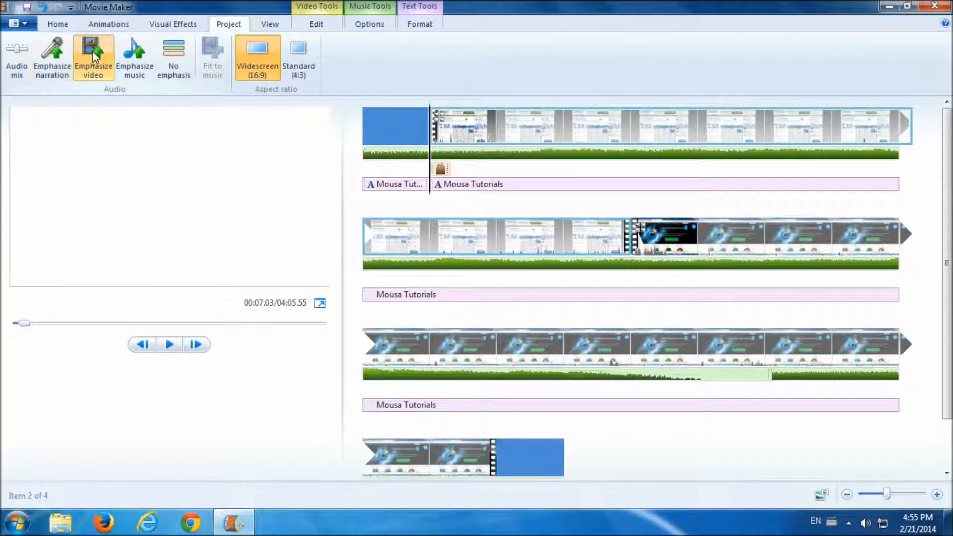
{"action": "left_click", "coordinate": [172, 347]}
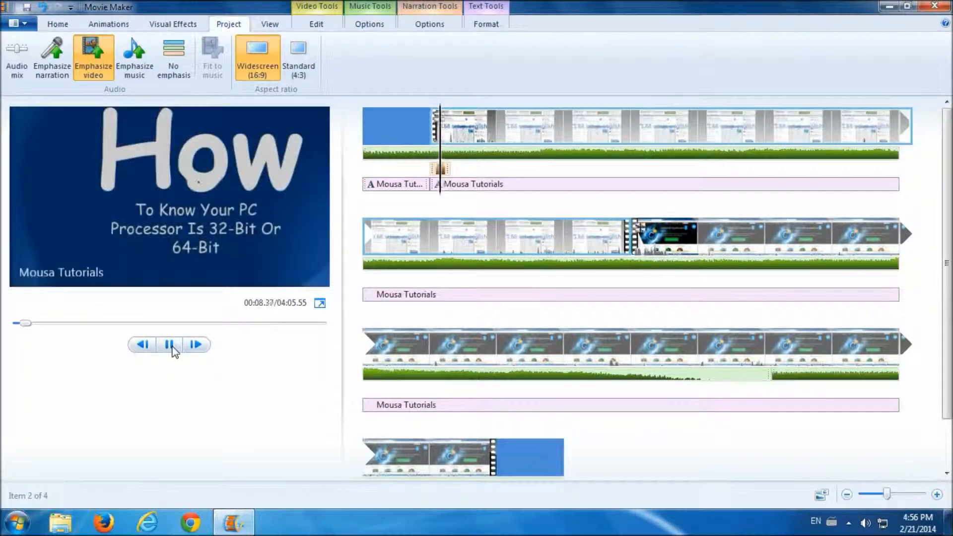
{"action": "left_click", "coordinate": [173, 347]}
{"action": "left_click_drag", "start_coordinate": [450, 170], "coordinate": [427, 169]}
{"action": "left_click", "coordinate": [145, 78]}
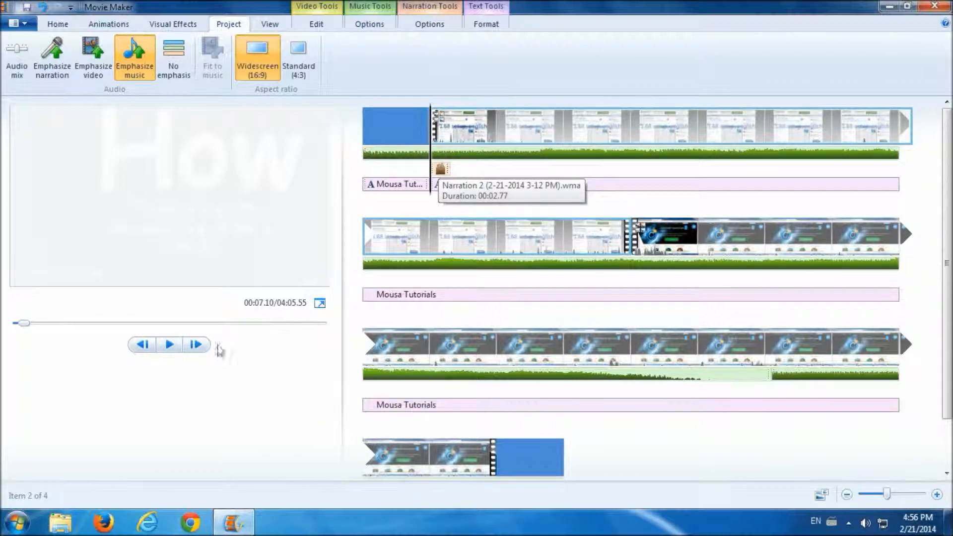
{"action": "left_click", "coordinate": [170, 345]}
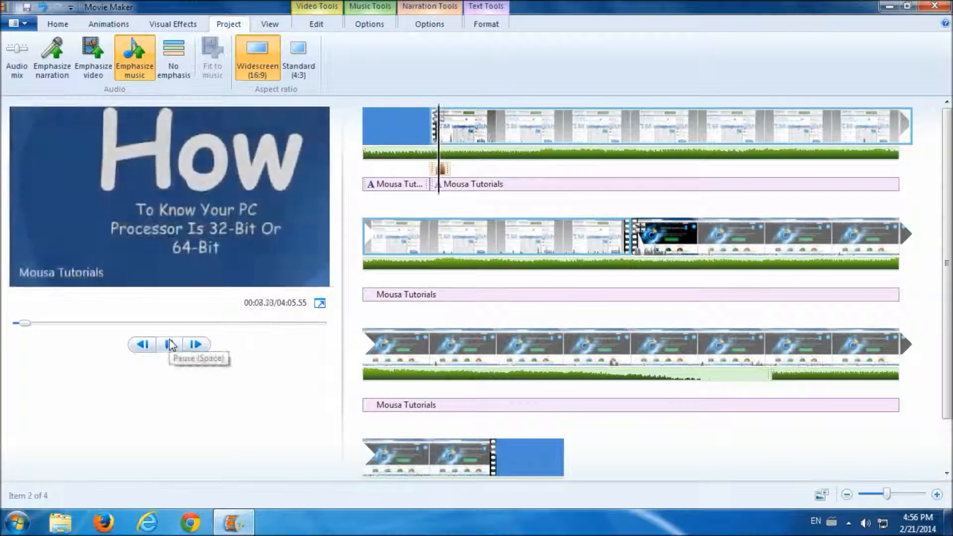
{"action": "left_click", "coordinate": [170, 344]}
{"action": "left_click", "coordinate": [435, 150]}
{"action": "left_click", "coordinate": [431, 151]}
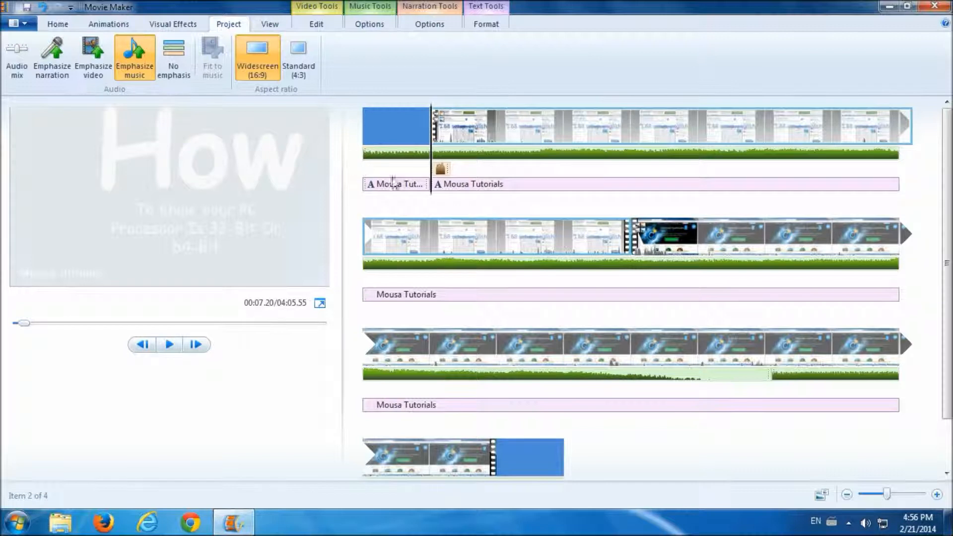
{"action": "left_click", "coordinate": [93, 55]}
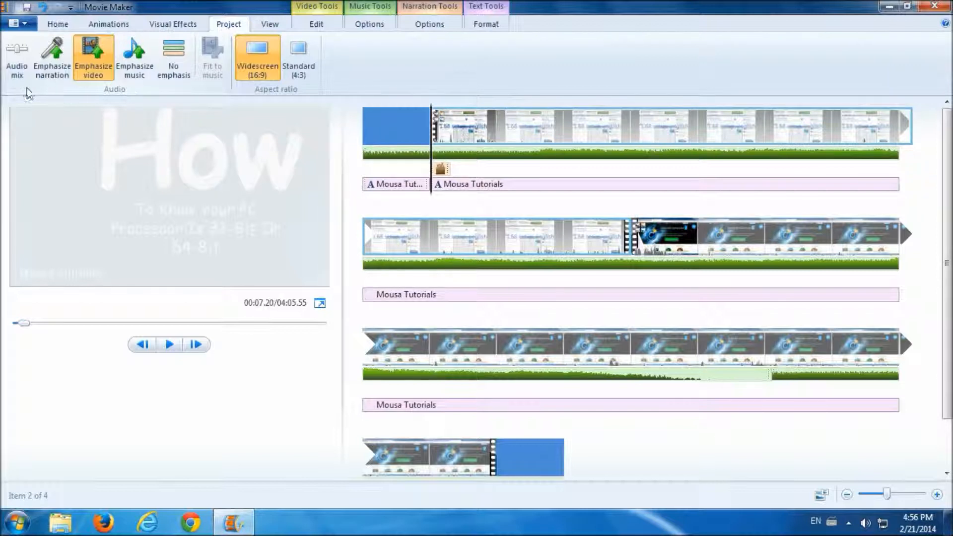
- Shift the Audio mix slider toward the narration end
{"action": "left_click", "coordinate": [15, 60]}
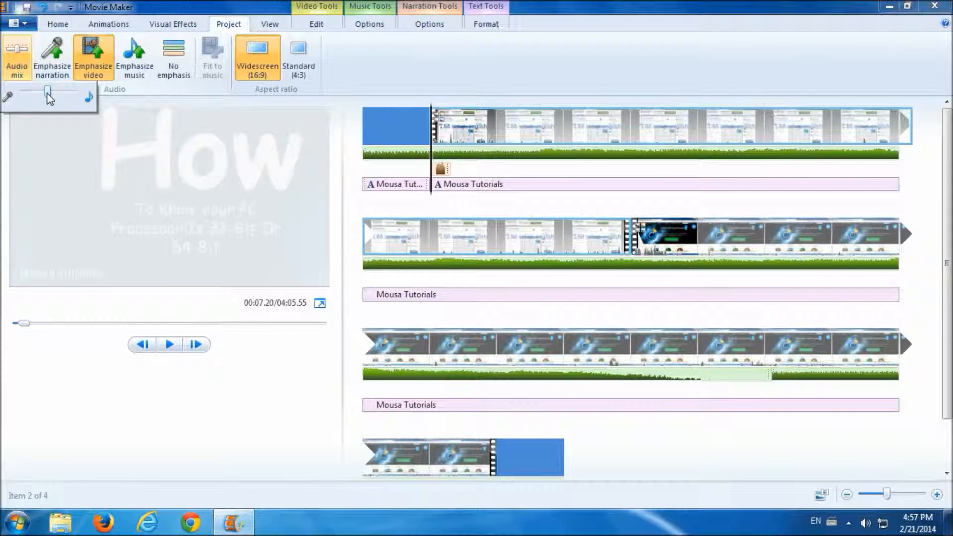
{"action": "left_click_drag", "start_coordinate": [48, 97], "coordinate": [21, 96]}
{"action": "left_click", "coordinate": [119, 92]}
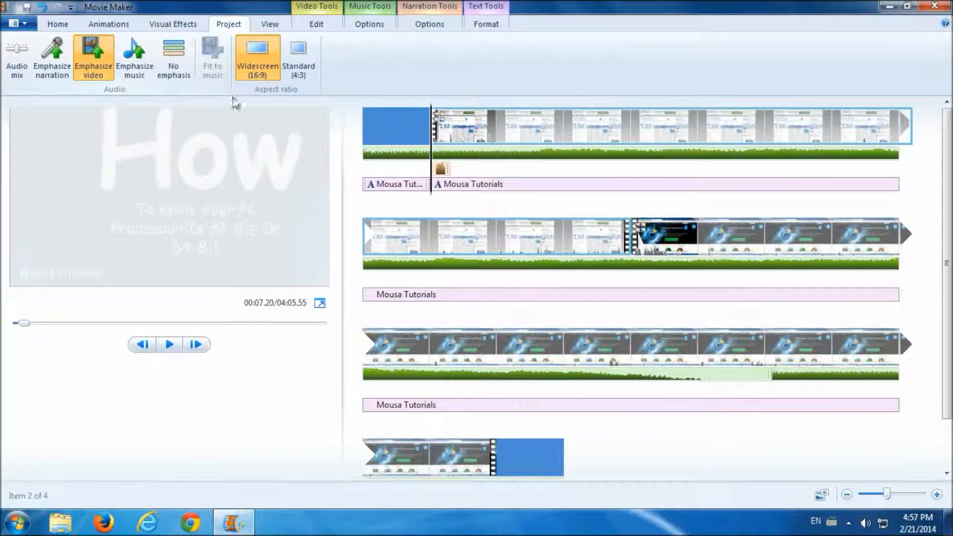
- Play and stop the preview to hear the balance, then recheck the Audio mix
{"action": "left_click", "coordinate": [171, 346]}
{"action": "left_click", "coordinate": [173, 347]}
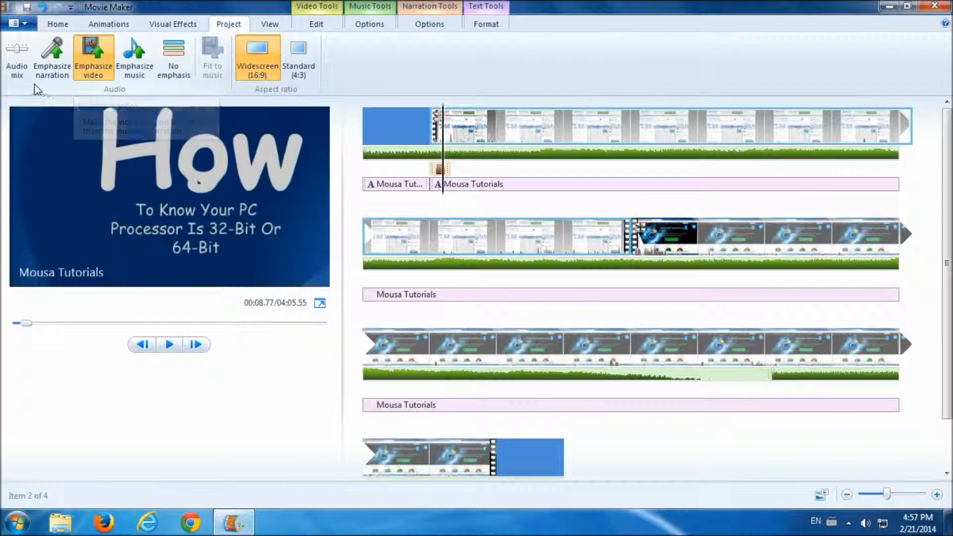
{"action": "left_click", "coordinate": [19, 70]}
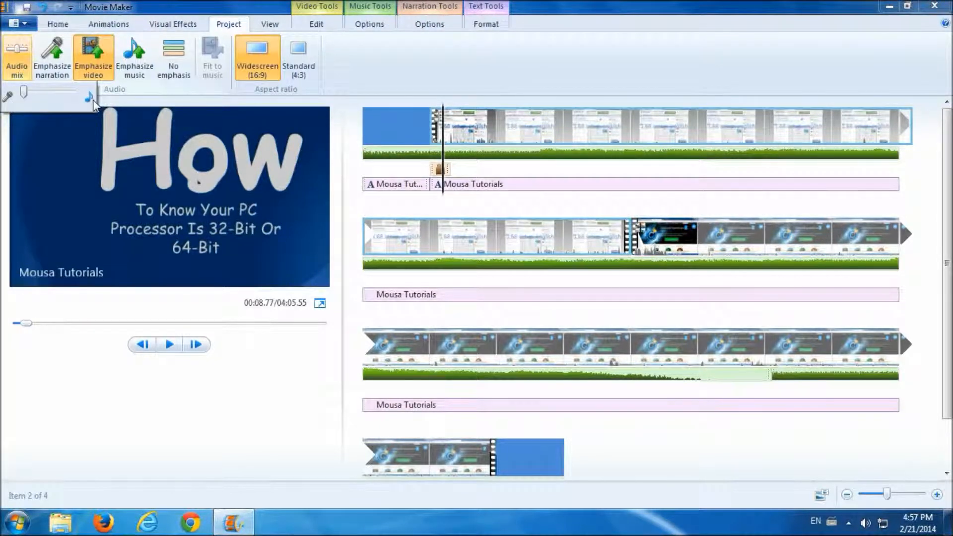
{"action": "left_click", "coordinate": [151, 95]}
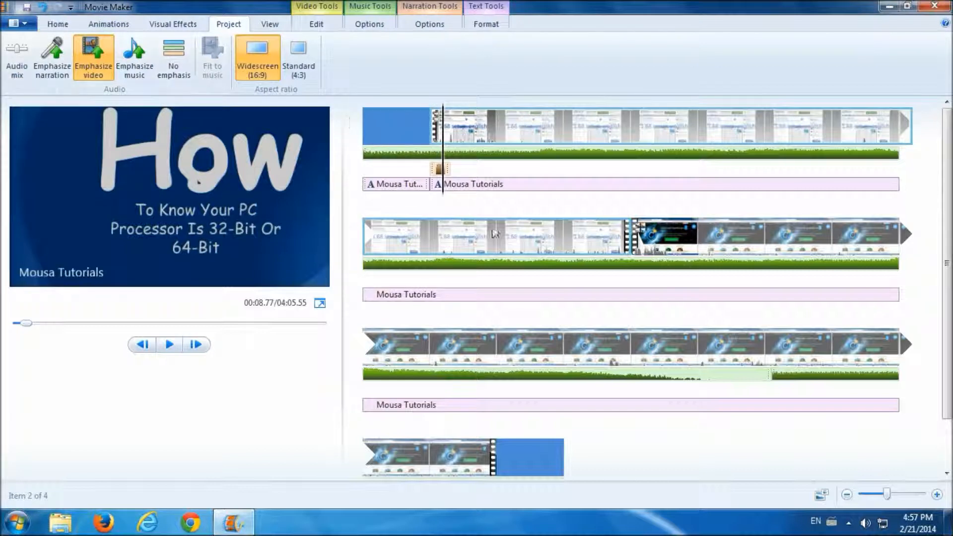
{"action": "mouse_move", "coordinate": [490, 224]}
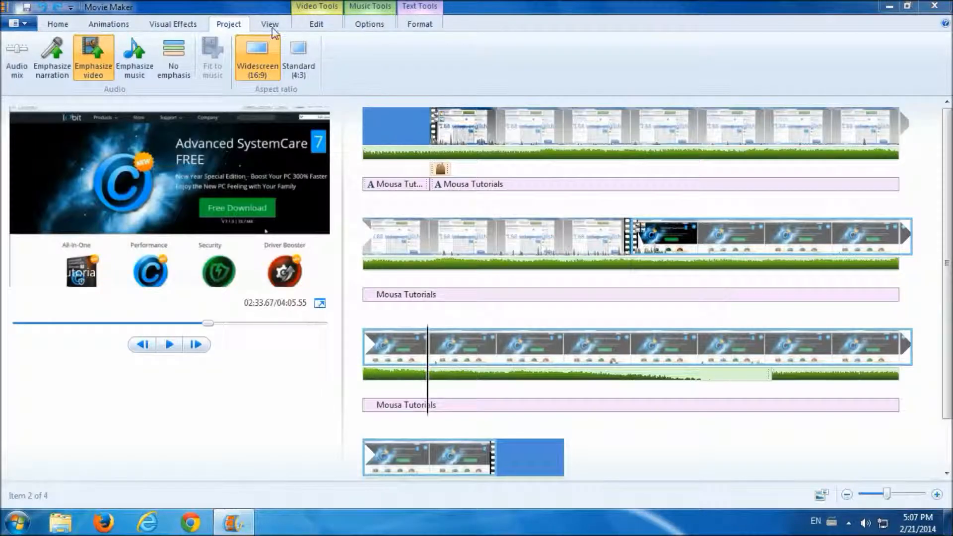
{"action": "left_click", "coordinate": [271, 25]}
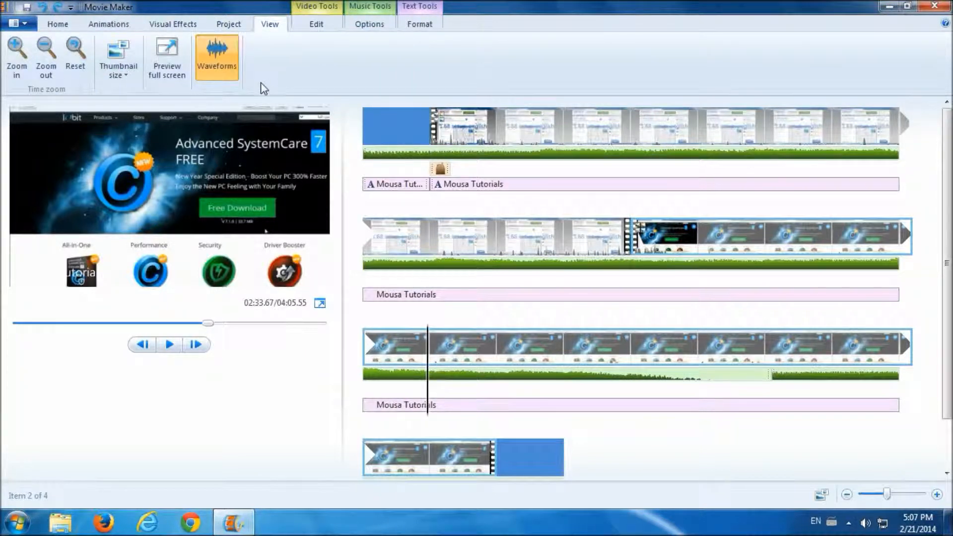
{"action": "left_click", "coordinate": [17, 60]}
{"action": "left_click", "coordinate": [18, 60]}
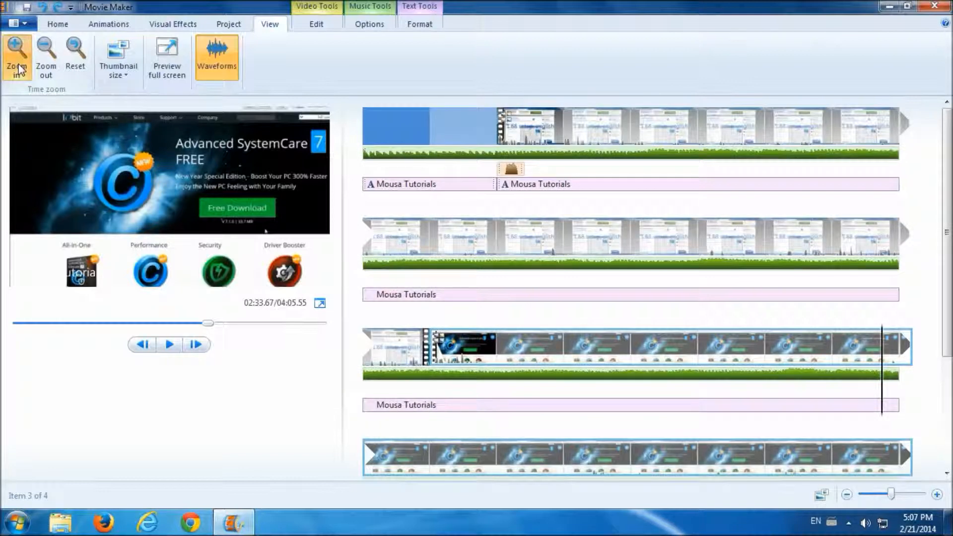
{"action": "left_click", "coordinate": [18, 60]}
{"action": "left_click", "coordinate": [18, 70]}
{"action": "scroll", "coordinate": [939, 184], "scroll_direction": "up", "scroll_amount": 5}
{"action": "scroll", "coordinate": [939, 184], "scroll_direction": "up", "scroll_amount": 3}
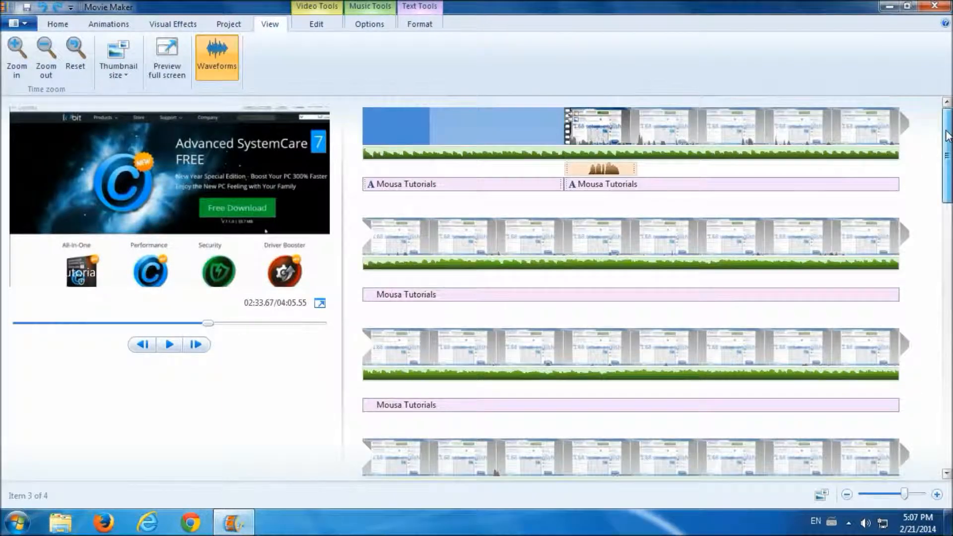
{"action": "scroll", "coordinate": [942, 198], "scroll_direction": "down", "scroll_amount": 3}
{"action": "left_click_drag", "start_coordinate": [941, 198], "coordinate": [944, 149]}
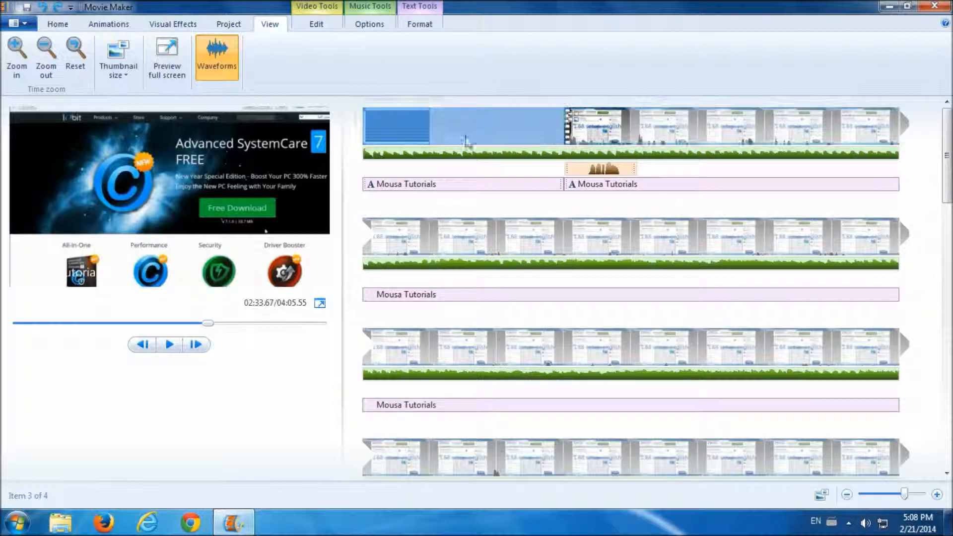
{"action": "left_click", "coordinate": [47, 66]}
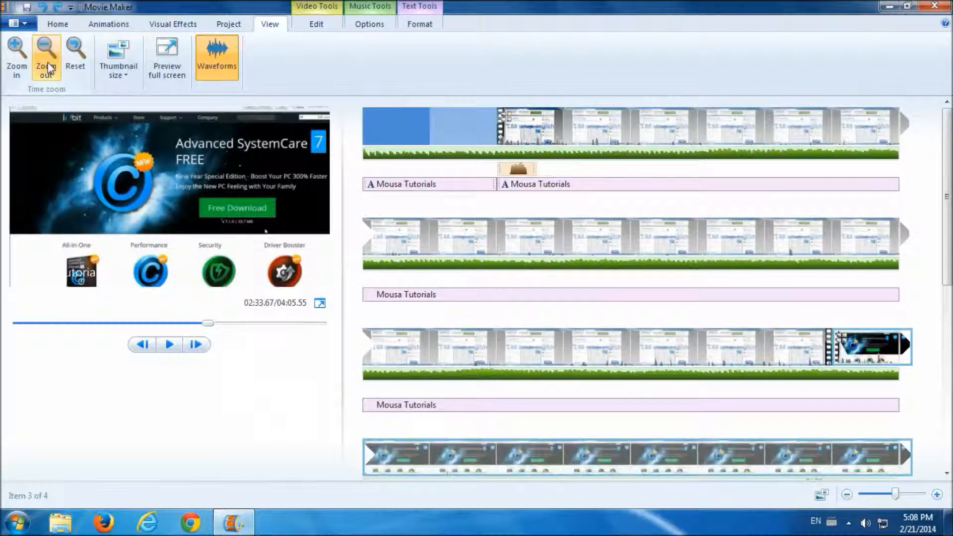
{"action": "left_click", "coordinate": [47, 65]}
{"action": "left_click", "coordinate": [47, 66]}
{"action": "left_click", "coordinate": [47, 65]}
{"action": "left_click", "coordinate": [47, 65]}
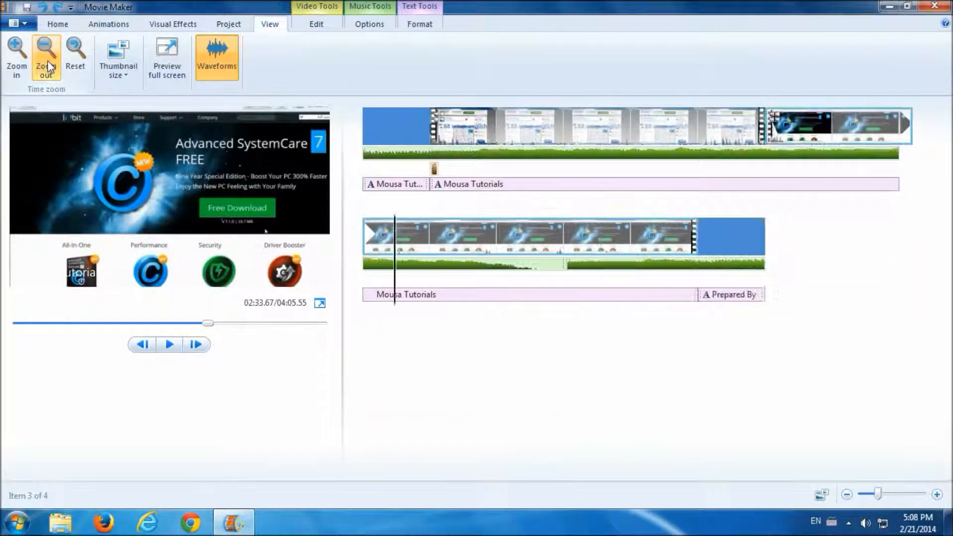
{"action": "left_click", "coordinate": [47, 66]}
{"action": "left_click", "coordinate": [47, 66]}
{"action": "left_click", "coordinate": [47, 66]}
{"action": "left_click", "coordinate": [47, 66]}
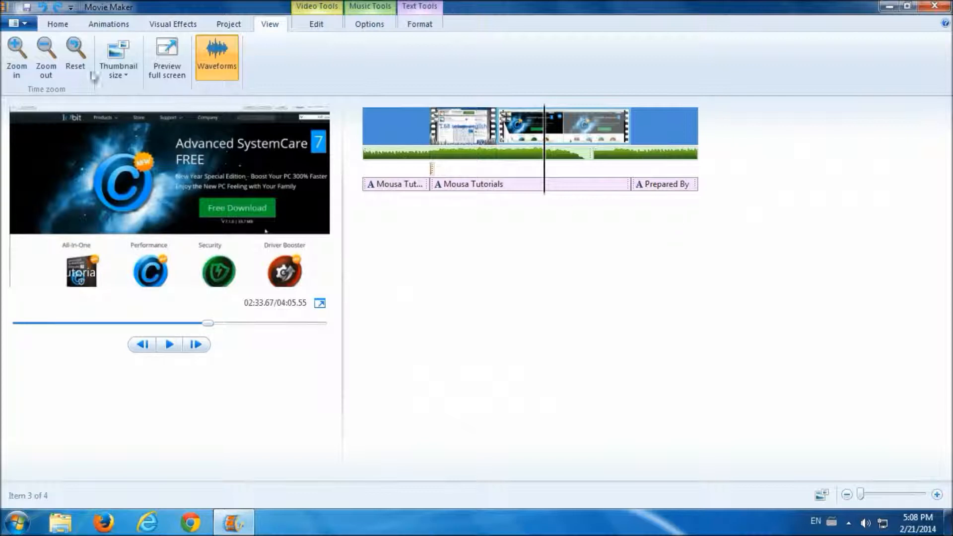
{"action": "left_click", "coordinate": [76, 54]}
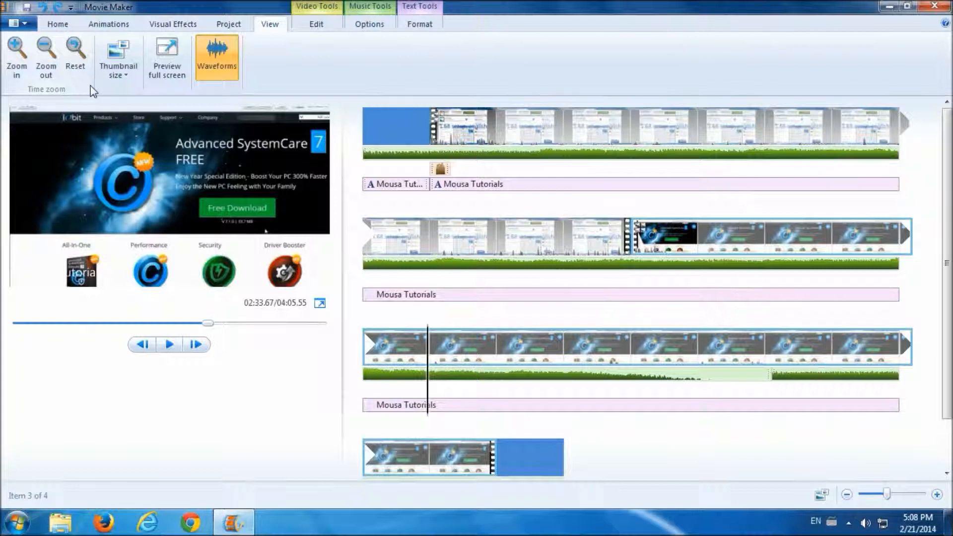
{"action": "left_click", "coordinate": [125, 74]}
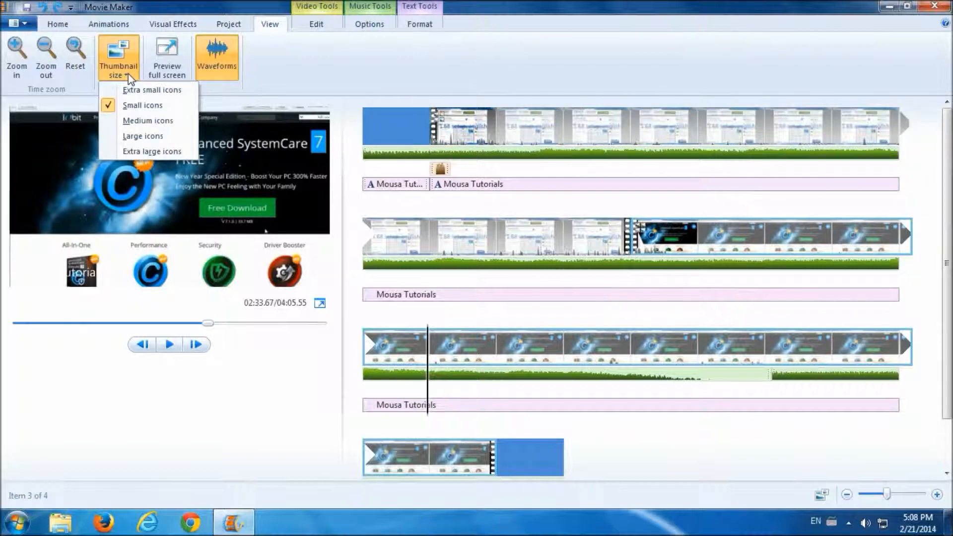
{"action": "left_click", "coordinate": [130, 89]}
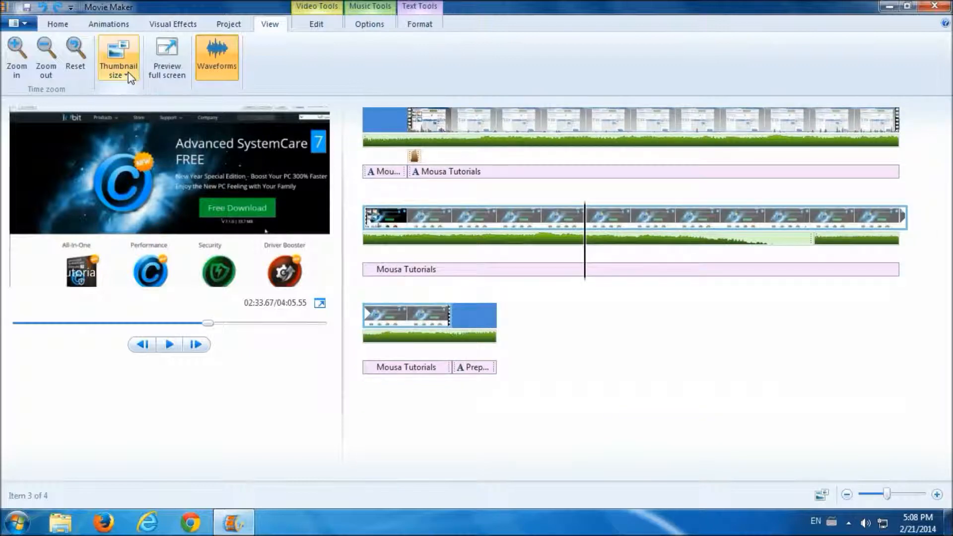
{"action": "left_click", "coordinate": [127, 73]}
{"action": "left_click", "coordinate": [125, 122]}
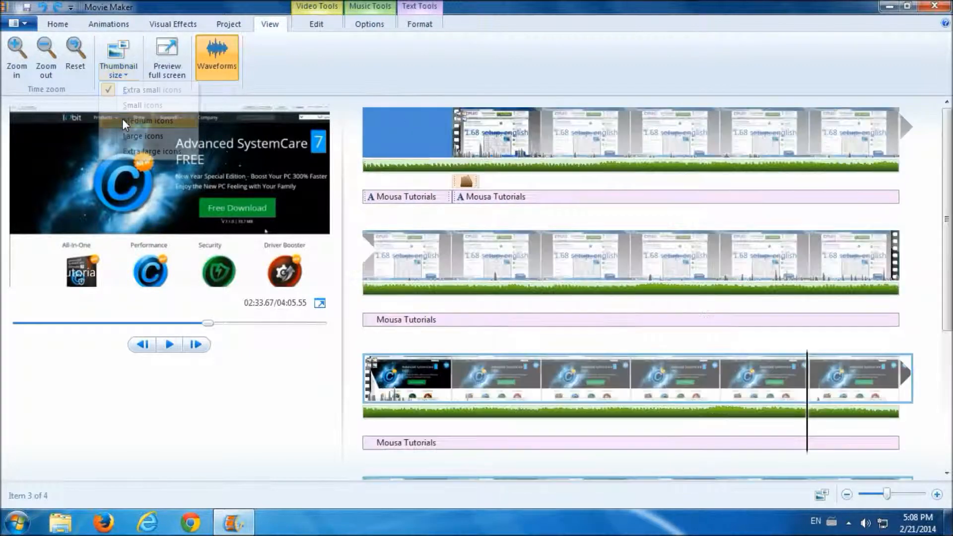
{"action": "left_click", "coordinate": [126, 76]}
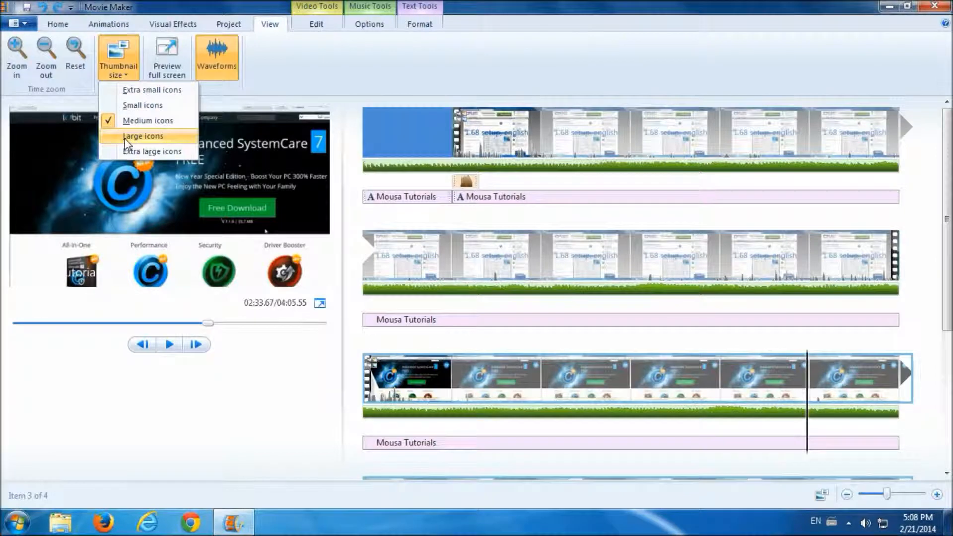
{"action": "left_click", "coordinate": [128, 136]}
{"action": "left_click", "coordinate": [127, 74]}
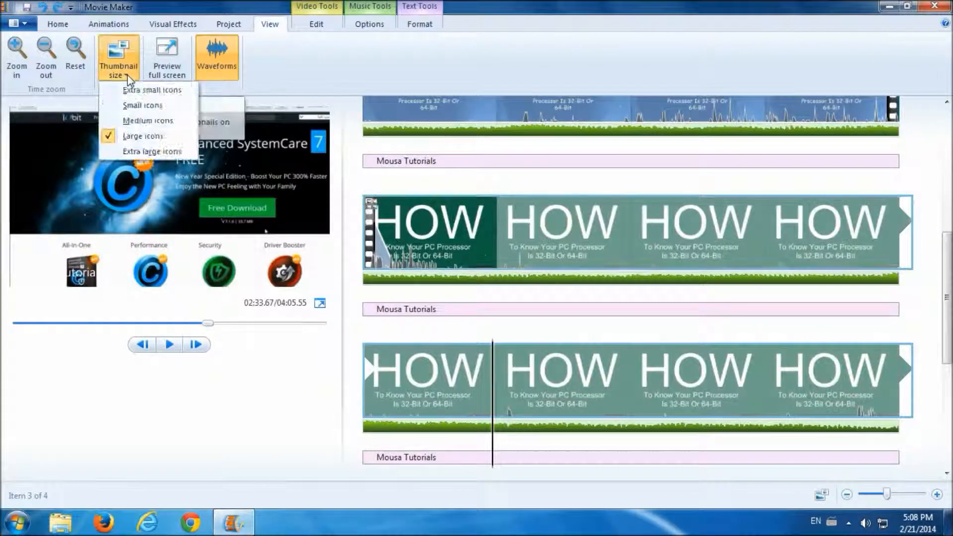
{"action": "left_click", "coordinate": [128, 150]}
{"action": "scroll", "coordinate": [499, 220], "scroll_direction": "up", "scroll_amount": 5}
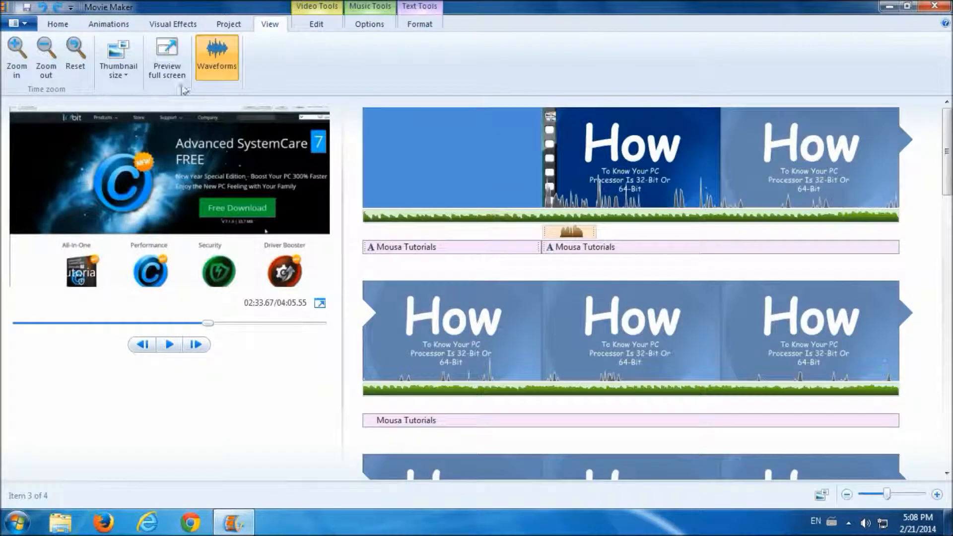
{"action": "left_click", "coordinate": [128, 74]}
{"action": "left_click", "coordinate": [133, 108]}
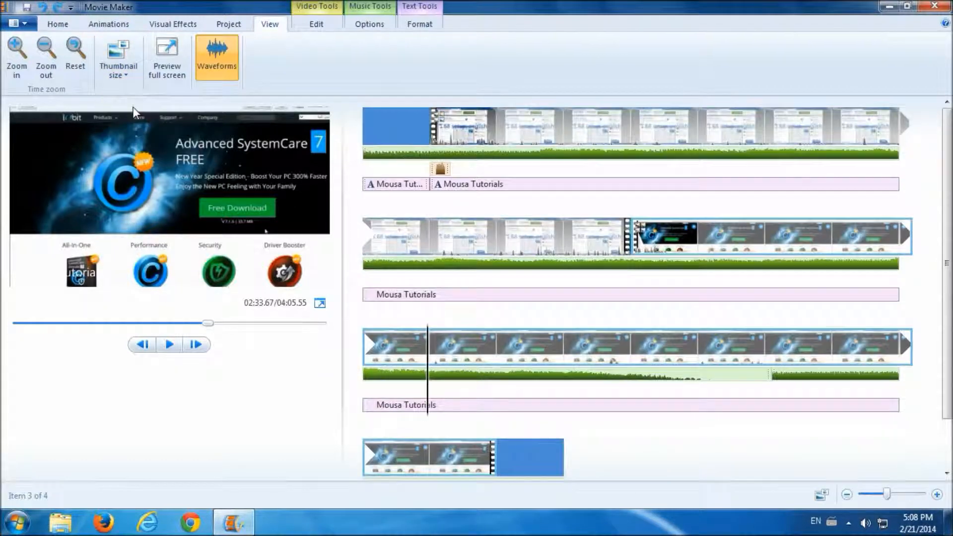
- Preview the movie full screen, return to the editor, and pause at 02:38.57
{"action": "left_click", "coordinate": [167, 56]}
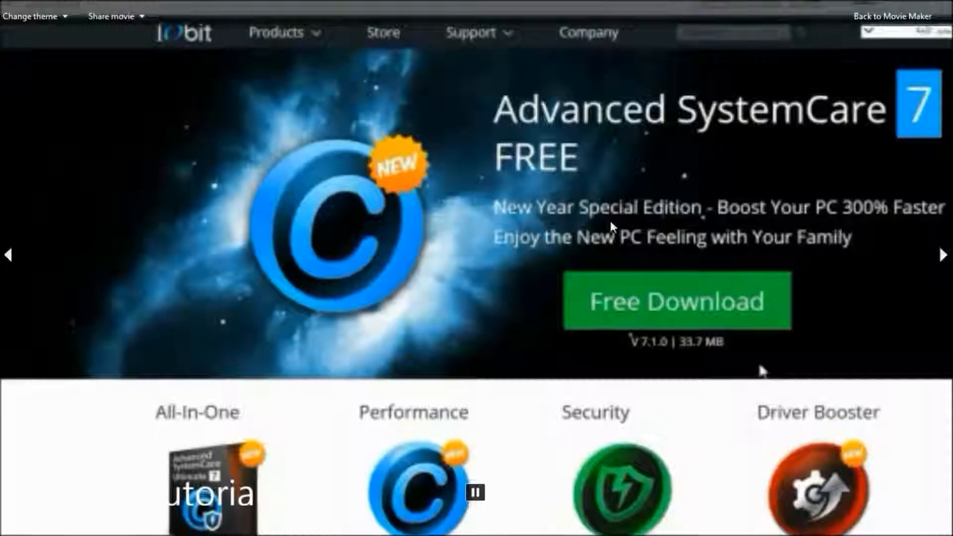
{"action": "left_click", "coordinate": [871, 20]}
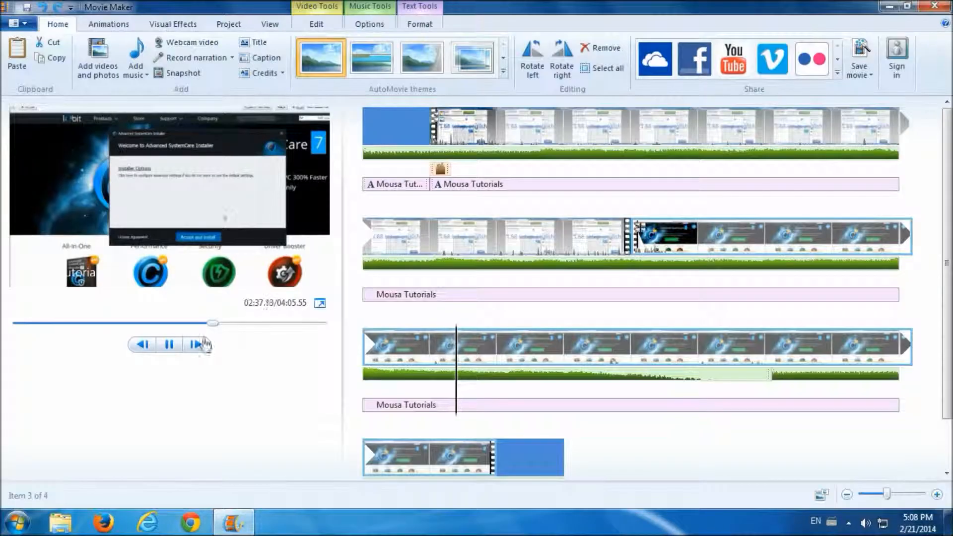
{"action": "left_click", "coordinate": [168, 344]}
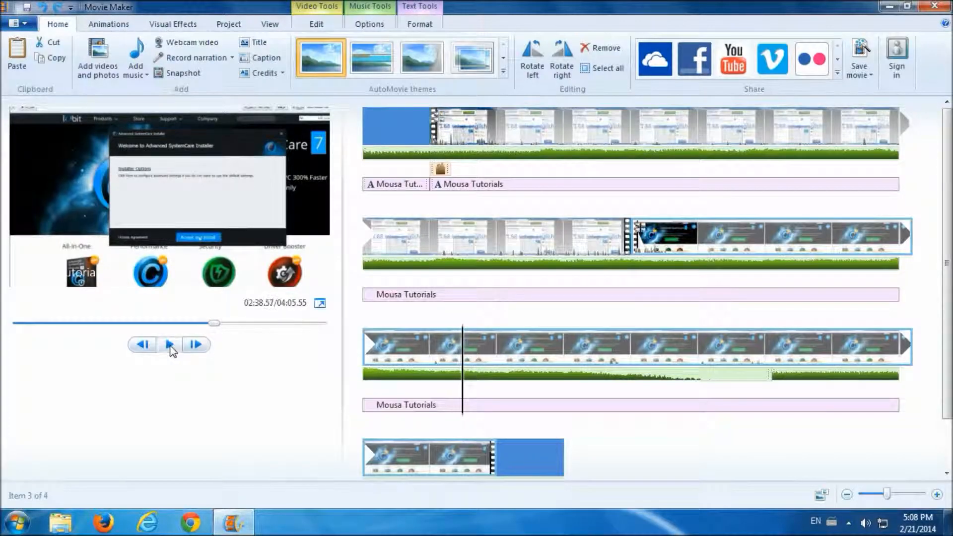
{"action": "left_click", "coordinate": [269, 25]}
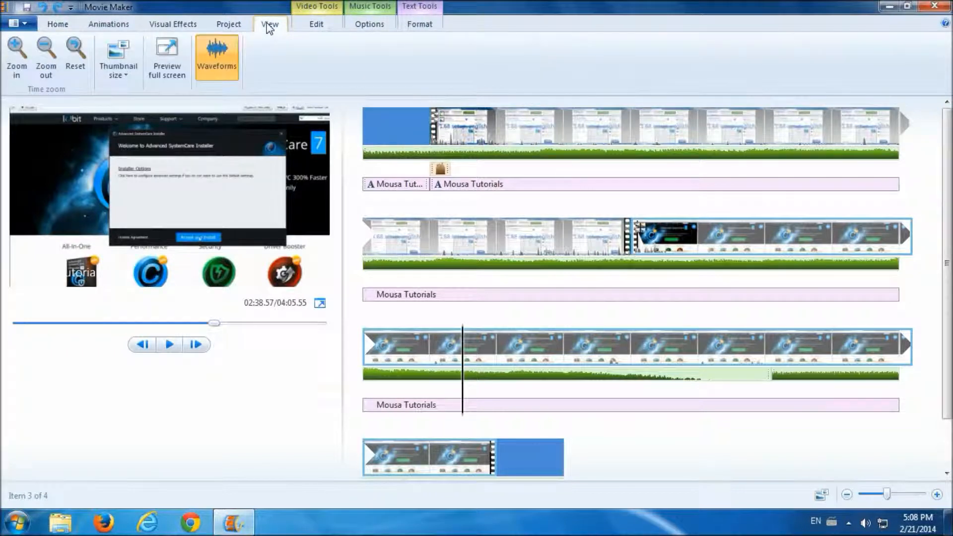
{"action": "left_click", "coordinate": [228, 67]}
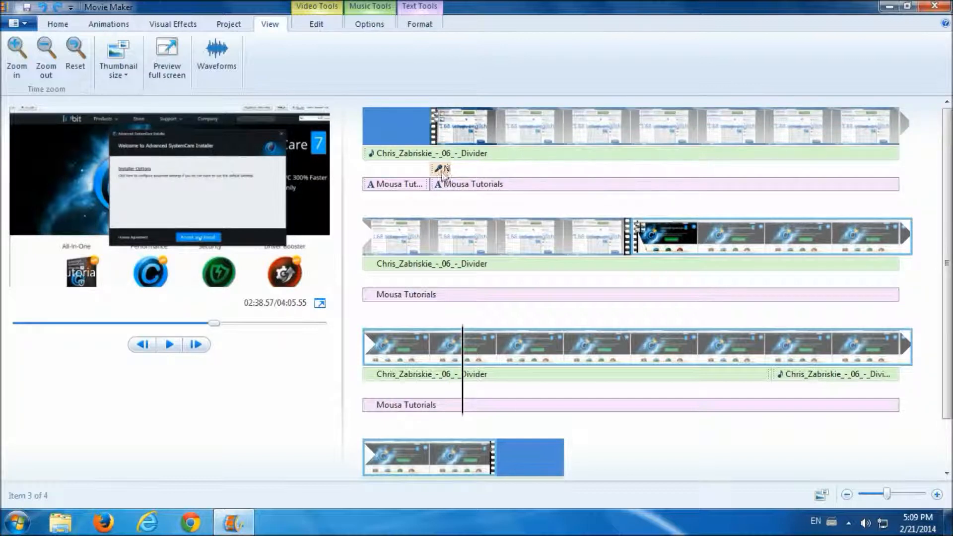
{"action": "left_click", "coordinate": [219, 56]}
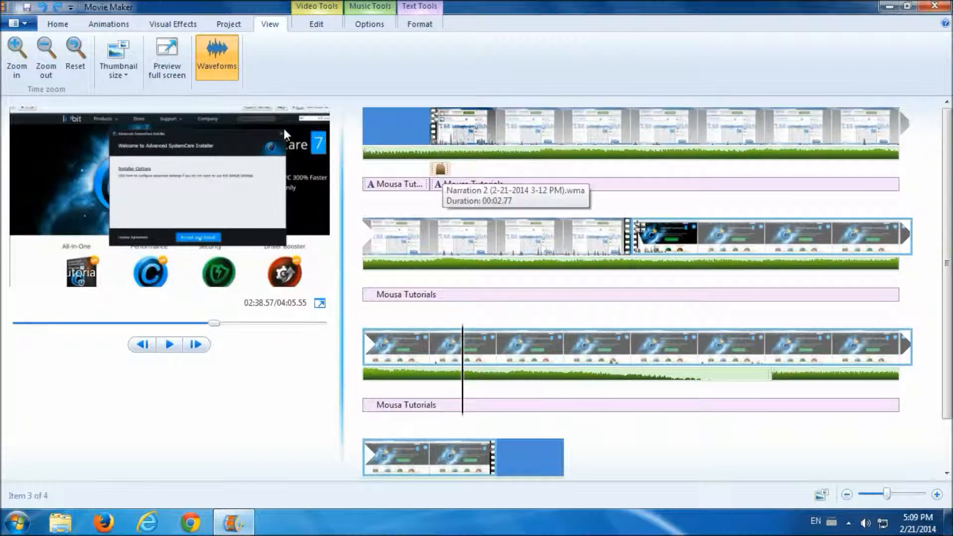
{"action": "left_click", "coordinate": [228, 71]}
{"action": "left_click", "coordinate": [228, 70]}
{"action": "left_click", "coordinate": [228, 71]}
{"action": "left_click", "coordinate": [228, 71]}
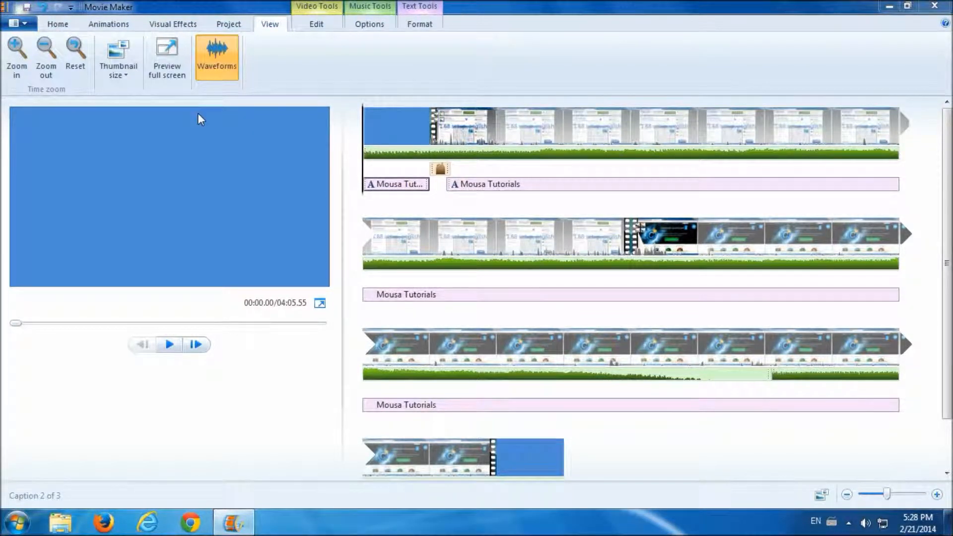
- Choose YouTube from the Home tab's Share gallery to publish the movie
{"action": "left_click", "coordinate": [58, 26]}
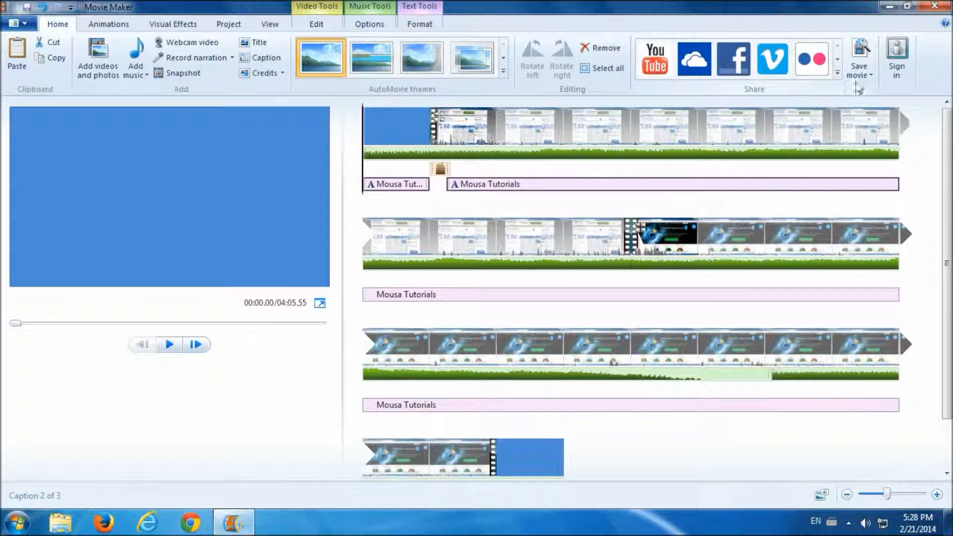
{"action": "left_click", "coordinate": [837, 74]}
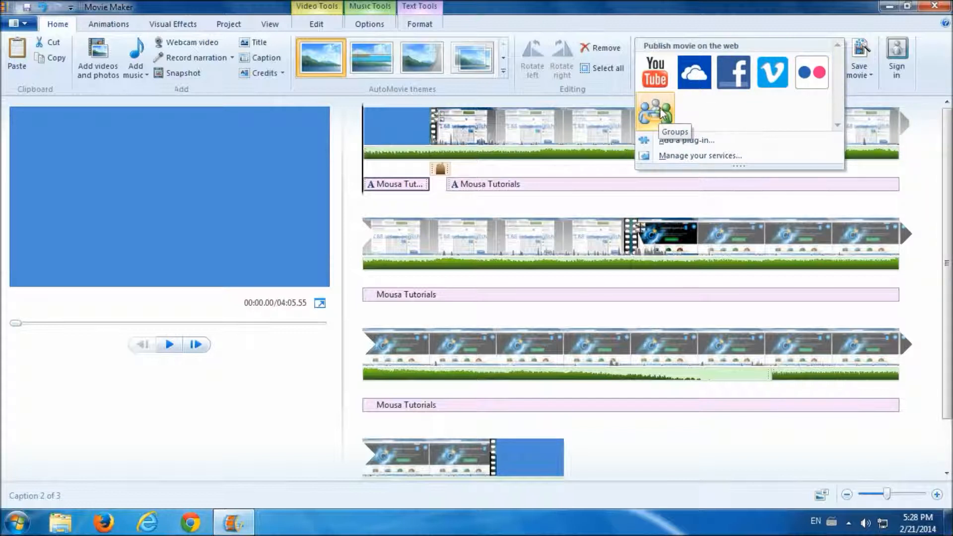
{"action": "left_click", "coordinate": [657, 75]}
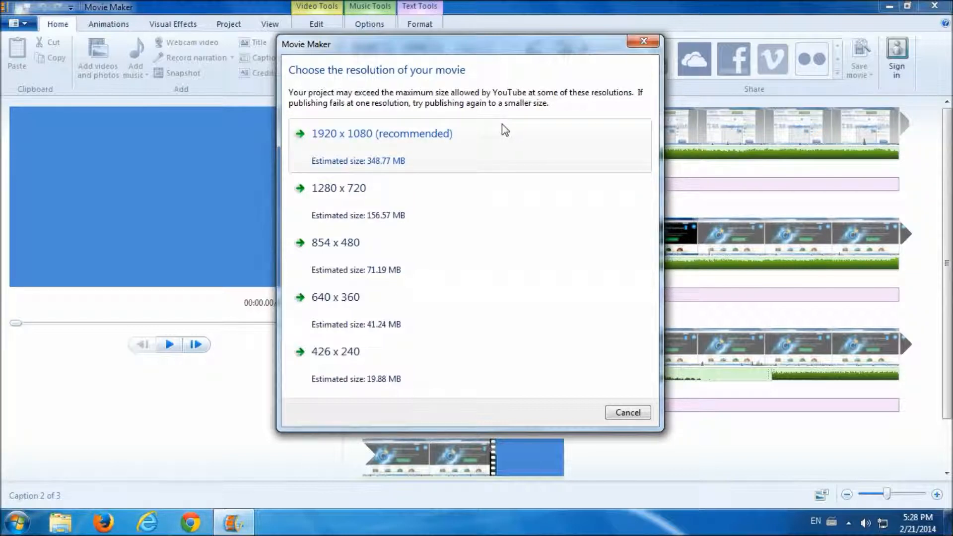
- Pick 1920 x 1080 and sign in with the Microsoft account e-mail and password
{"action": "left_click", "coordinate": [414, 144]}
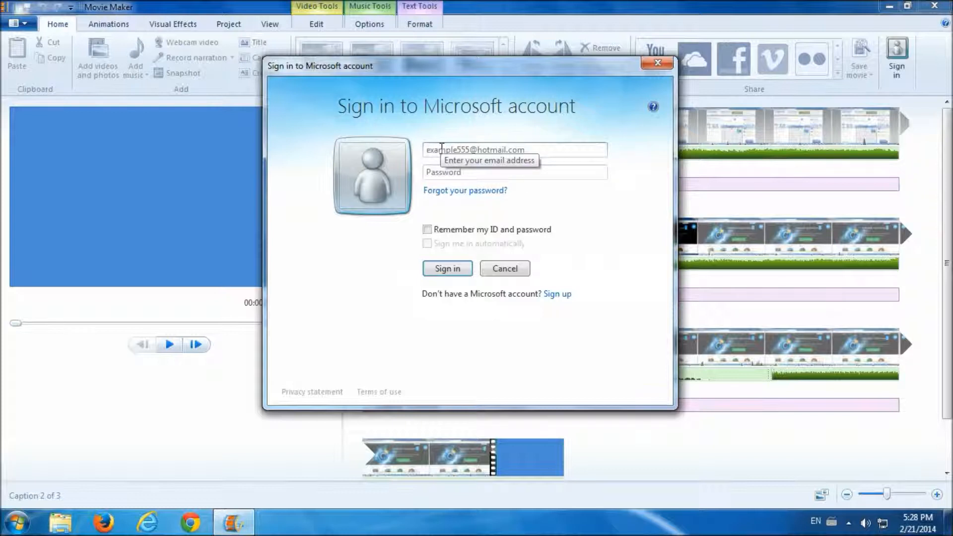
{"action": "left_click", "coordinate": [441, 148]}
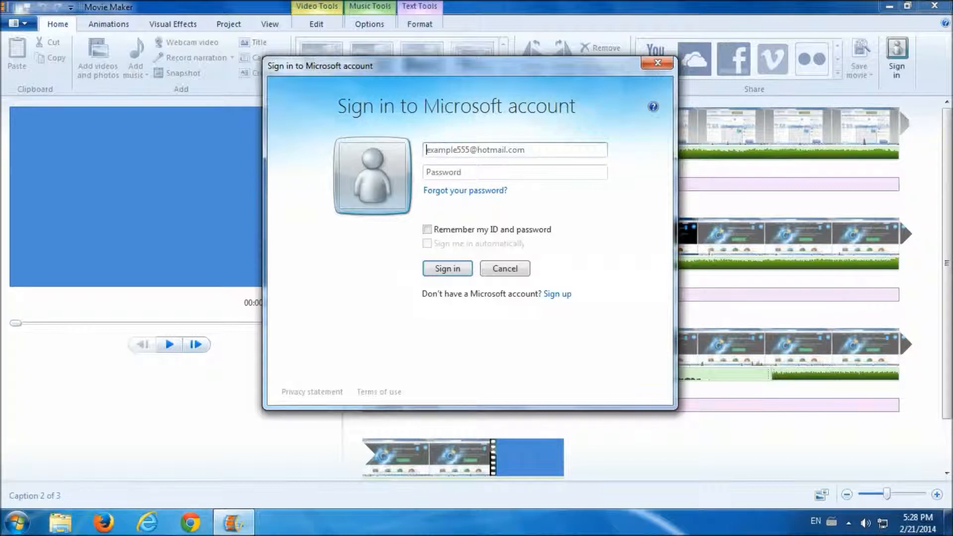
{"action": "key", "text": "Tab"}
{"action": "type", "text": "•"}
{"action": "type", "text": "••••"}
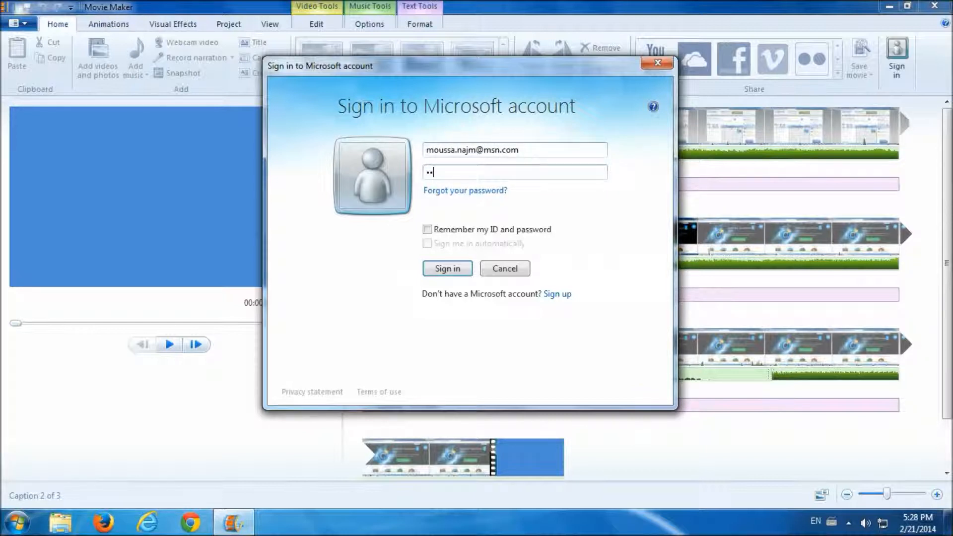
{"action": "type", "text": "••••"}
{"action": "key", "text": "Return"}
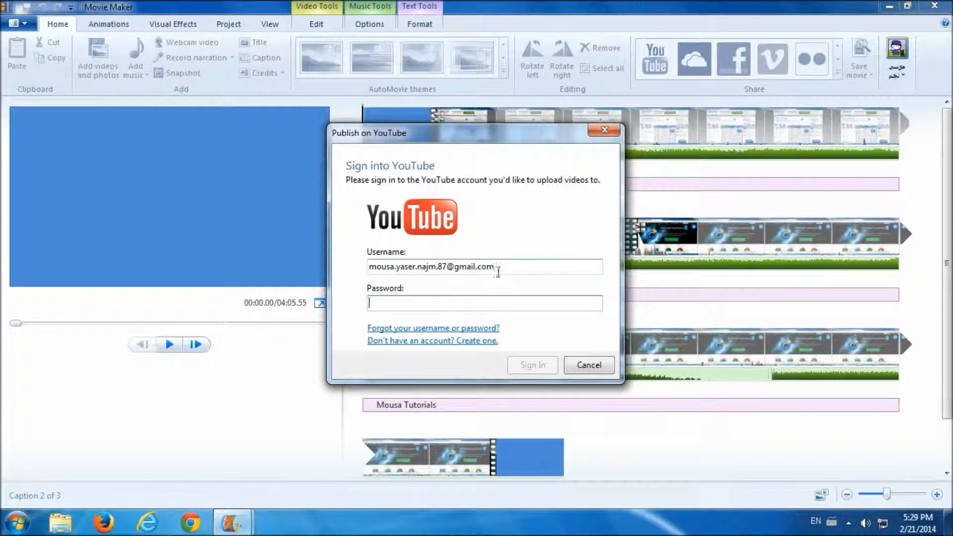
- Enter the YouTube account password and sign in to YouTube
{"action": "type", "text": "**"}
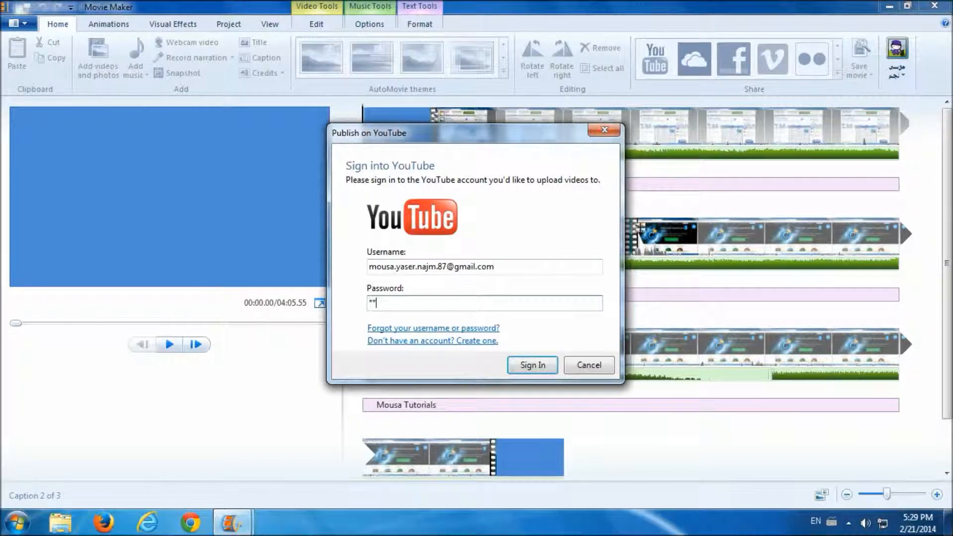
{"action": "type", "text": "*************"}
{"action": "left_click", "coordinate": [532, 364]}
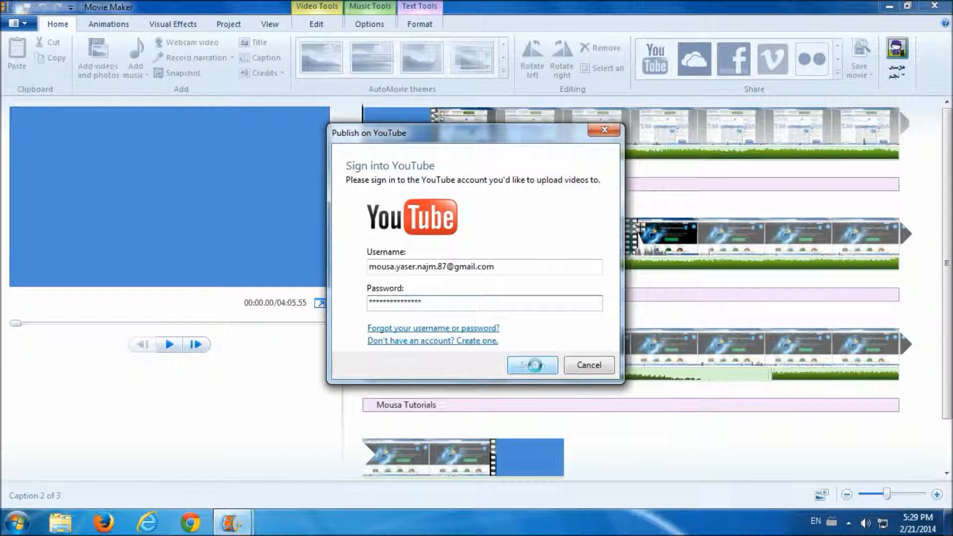
{"action": "left_click", "coordinate": [389, 217]}
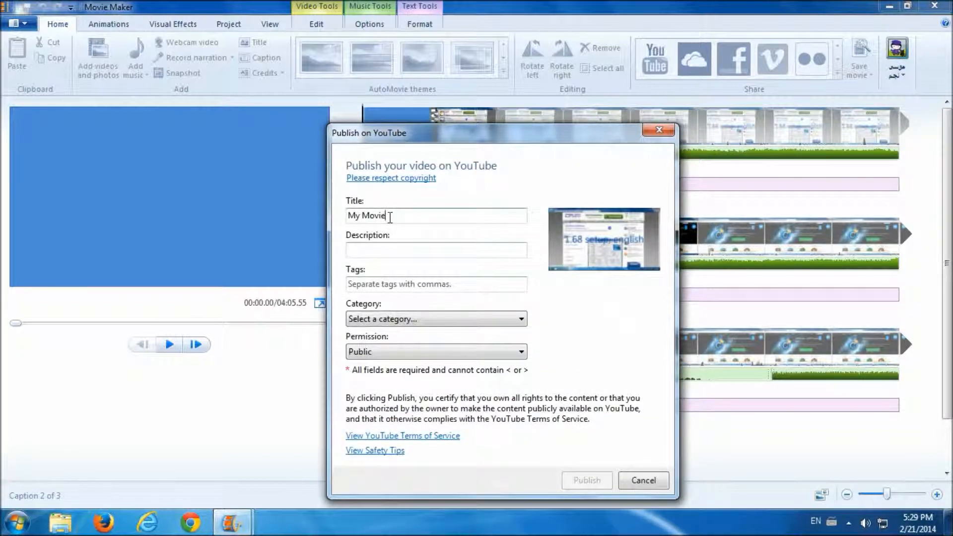
- Replace the title with a tutorial title and enter 'Test Video' as description and tags
{"action": "triple_click", "coordinate": [390, 217]}
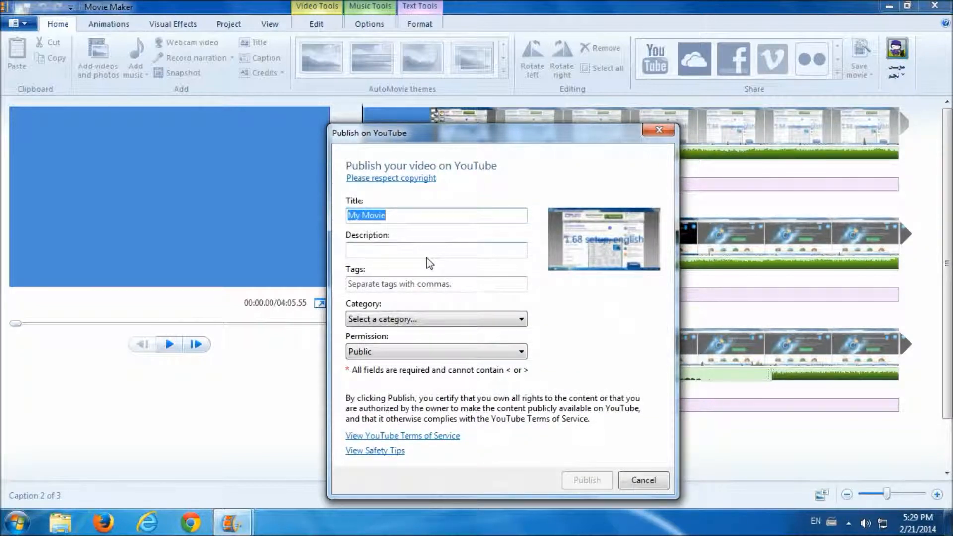
{"action": "type", "text": "Mousa Tutorial"}
{"action": "left_click", "coordinate": [370, 252]}
{"action": "type", "text": "Test Video"}
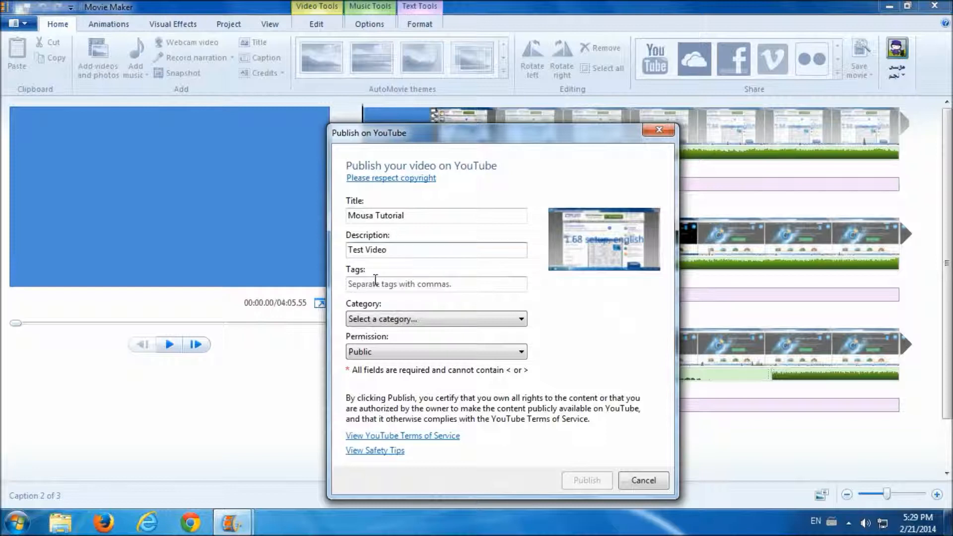
{"action": "left_click", "coordinate": [376, 281]}
{"action": "type", "text": "Test V"}
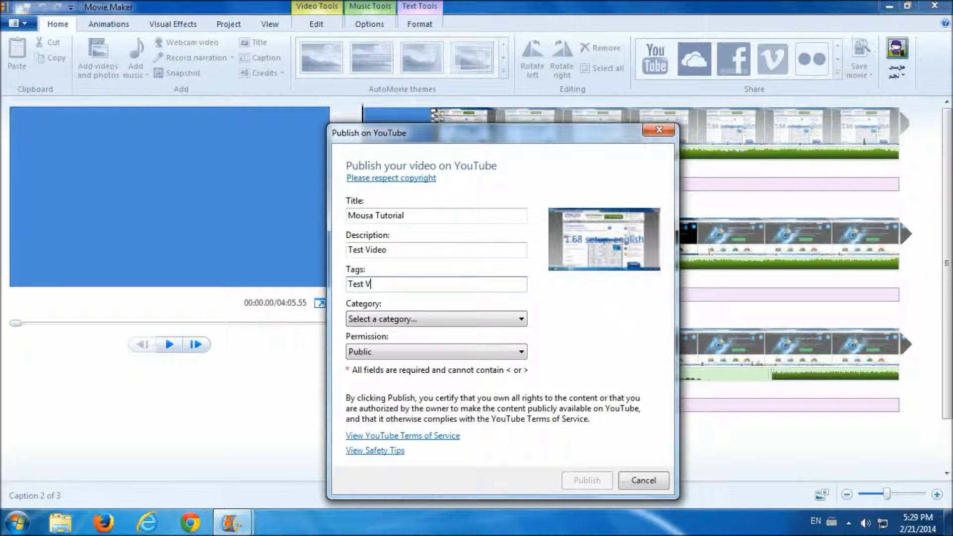
{"action": "type", "text": "ideo"}
{"action": "key", "text": "ctrl+shift"}
{"action": "key", "text": "ctrl+shift"}
- Set the video category to Education and publish to YouTube
{"action": "left_click", "coordinate": [425, 318]}
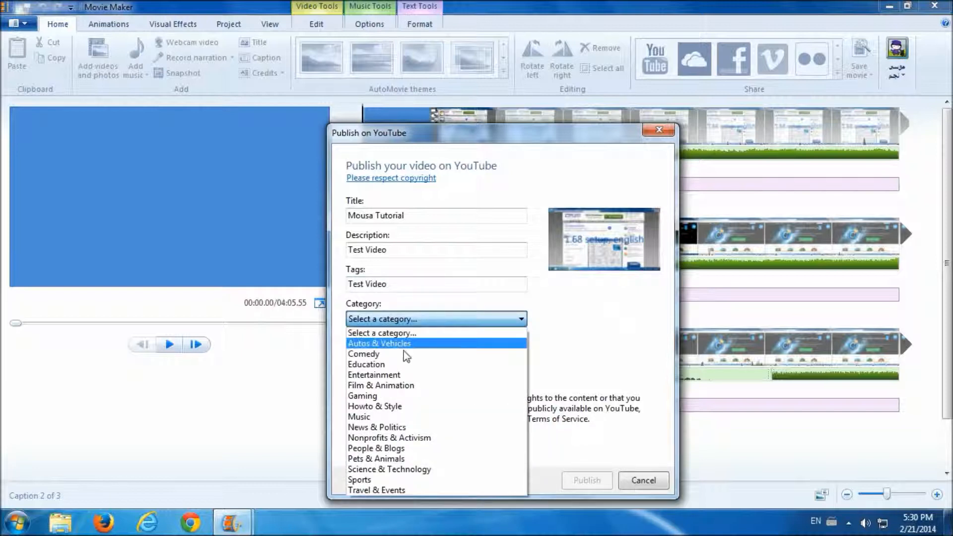
{"action": "left_click", "coordinate": [393, 365]}
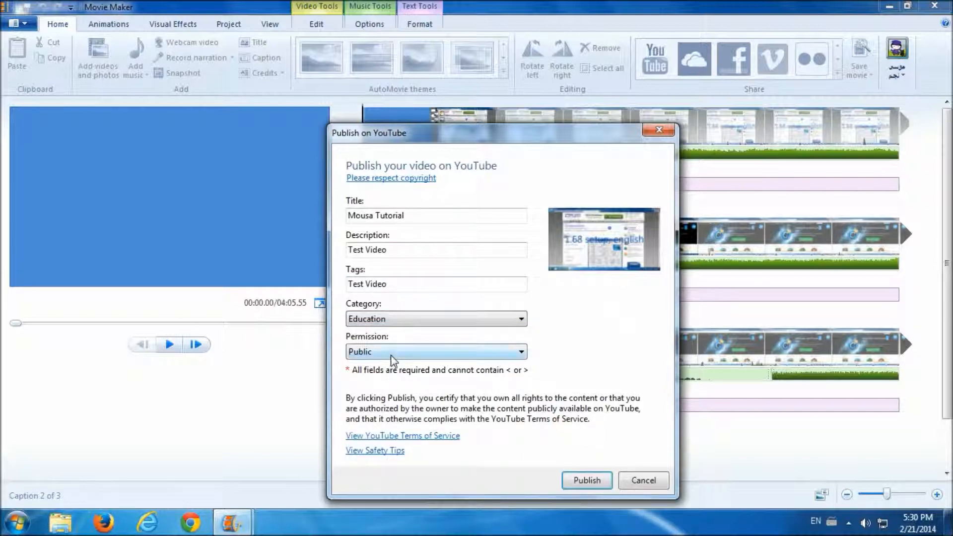
{"action": "left_click", "coordinate": [587, 480]}
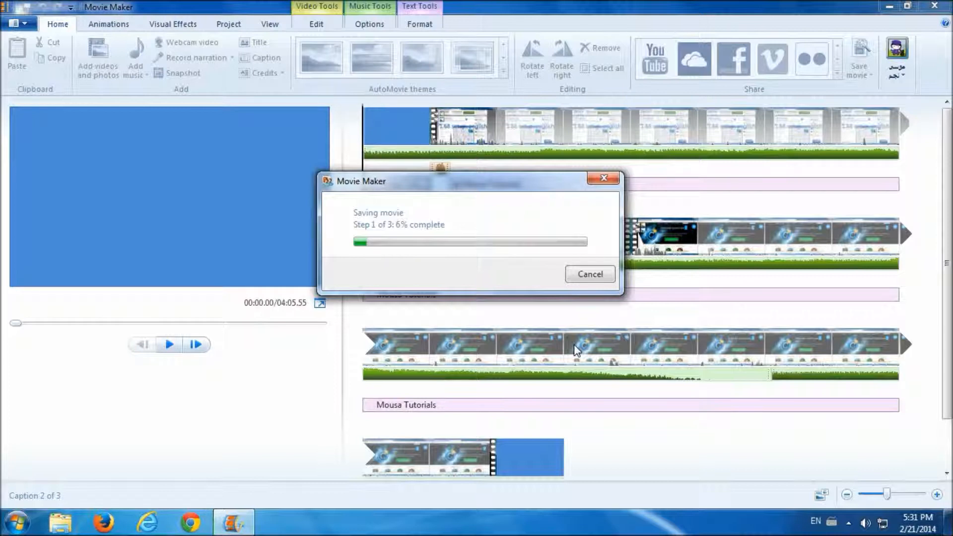
- Dismiss the publishing progress and open the Save movie settings list
{"action": "left_click", "coordinate": [590, 275]}
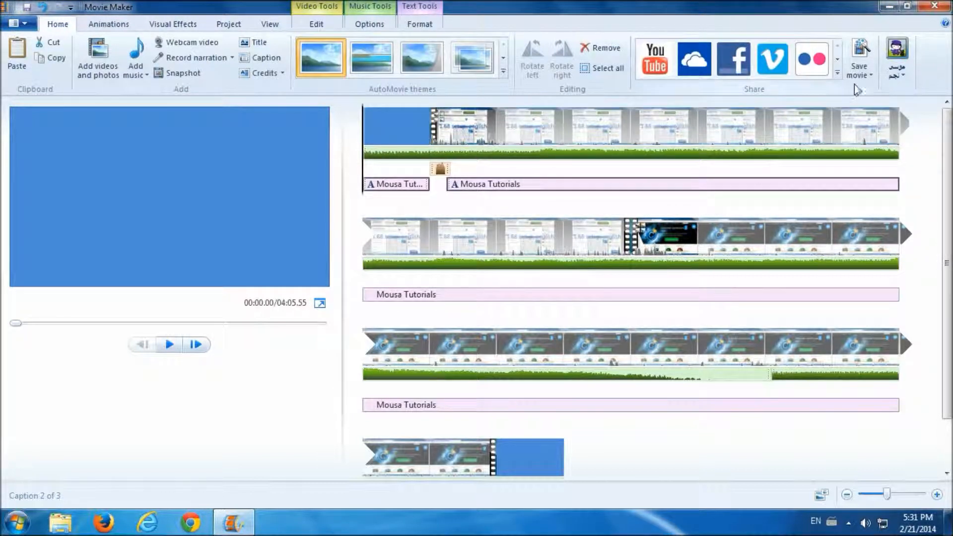
{"action": "left_click", "coordinate": [868, 76]}
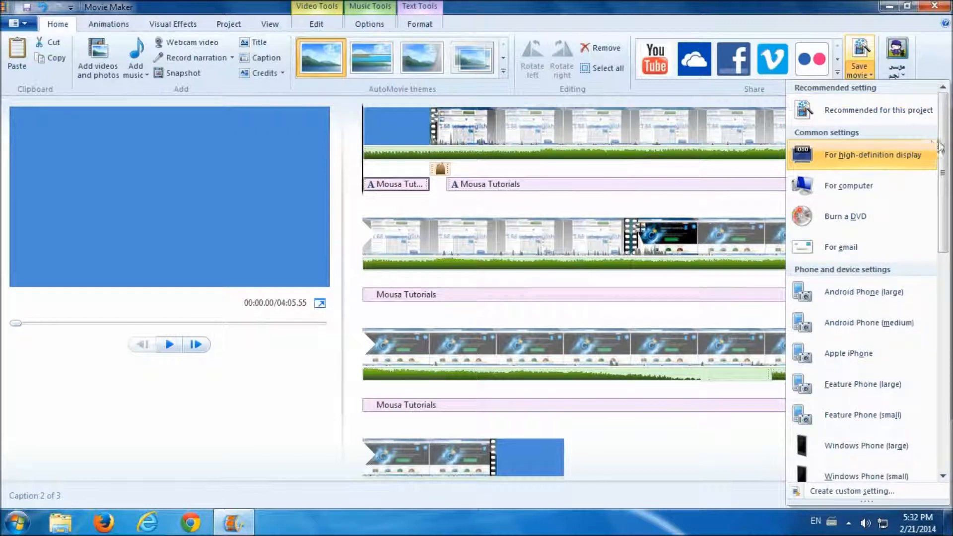
- Scroll the Save movie list and choose 'Recommended for this project'
{"action": "scroll", "coordinate": [944, 145], "scroll_direction": "down", "scroll_amount": 1}
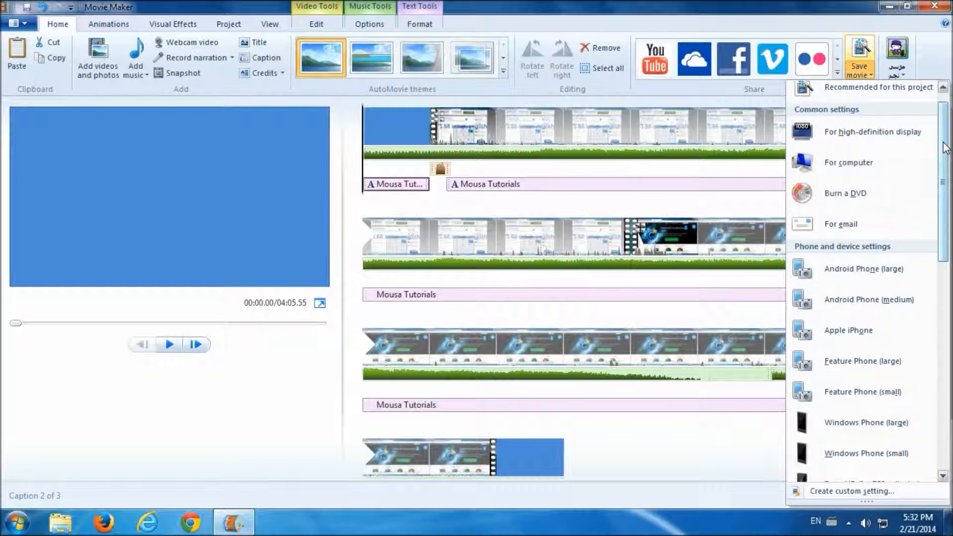
{"action": "scroll", "coordinate": [945, 145], "scroll_direction": "down", "scroll_amount": 2}
{"action": "left_click_drag", "start_coordinate": [942, 151], "coordinate": [941, 186]}
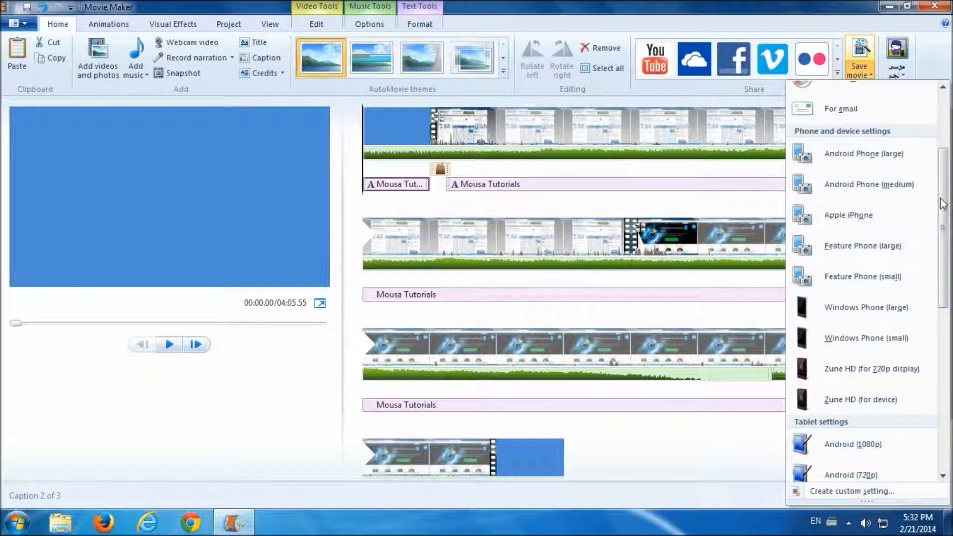
{"action": "left_click_drag", "start_coordinate": [942, 204], "coordinate": [948, 366]}
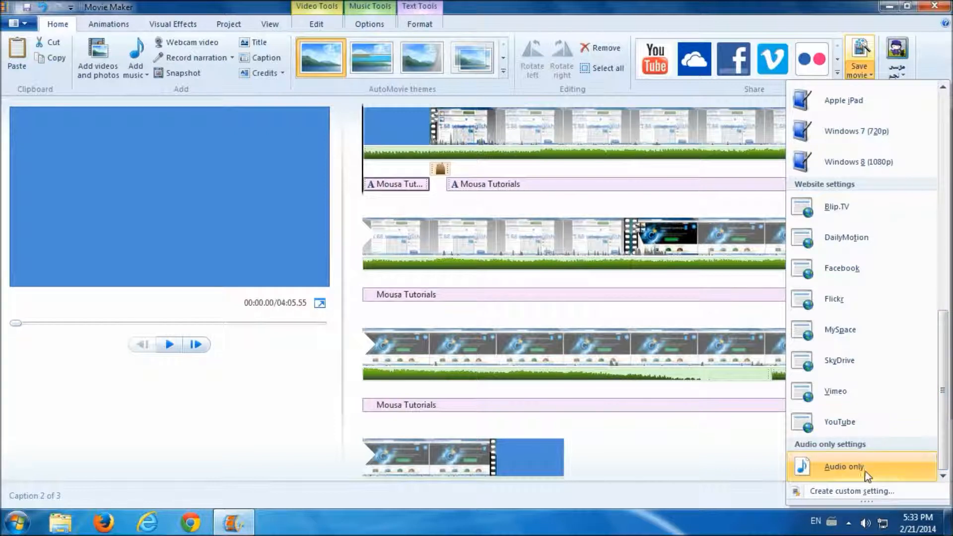
{"action": "left_click_drag", "start_coordinate": [944, 432], "coordinate": [946, 183]}
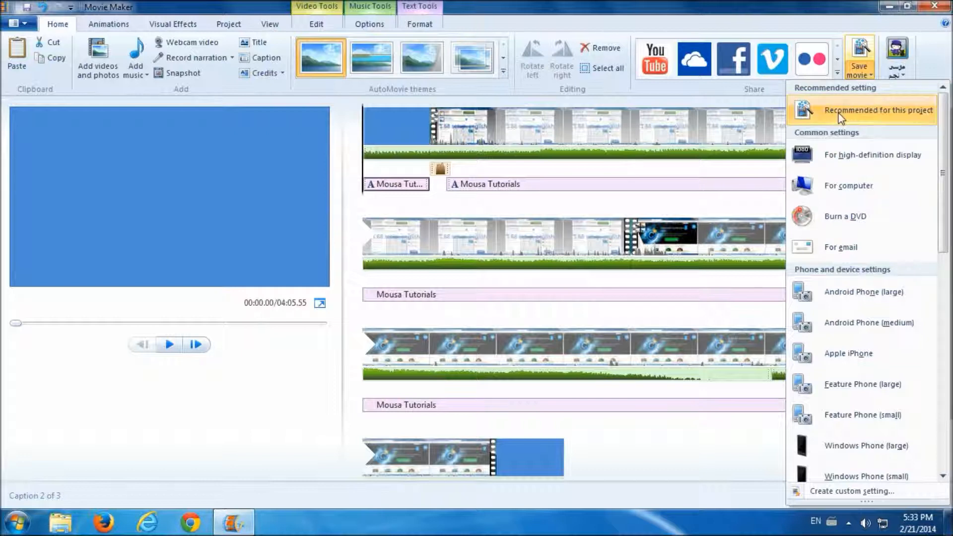
{"action": "mouse_move", "coordinate": [838, 117]}
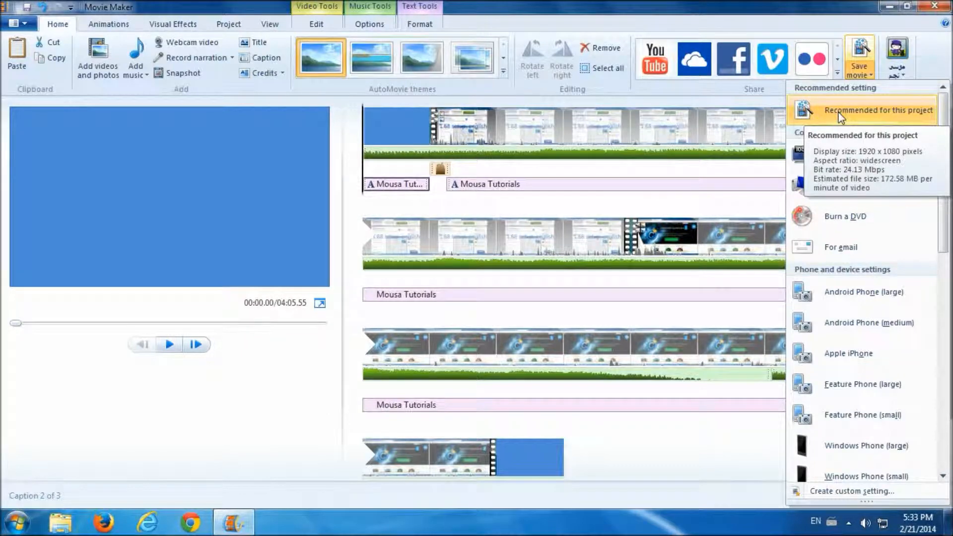
{"action": "left_click", "coordinate": [838, 117]}
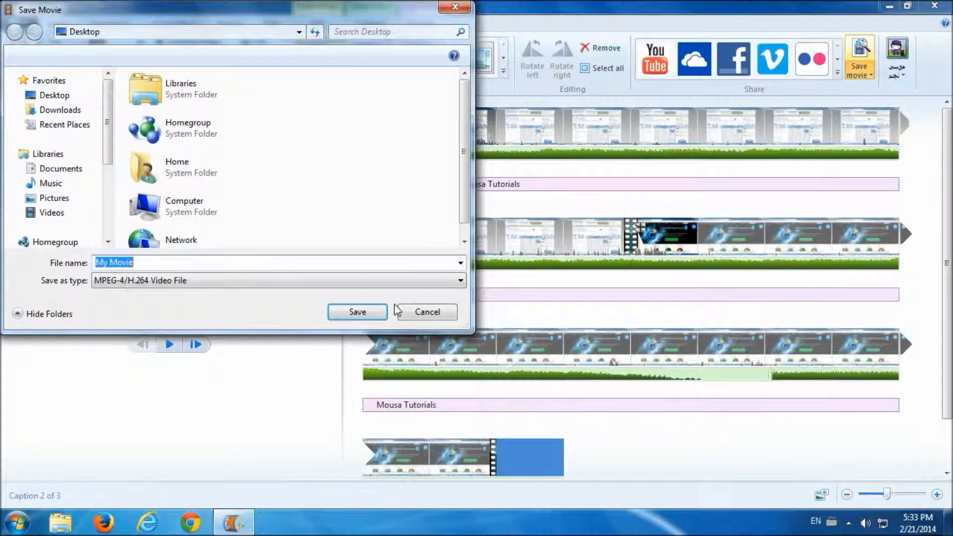
- Save the movie as My Movie, an MPEG-4/H.264 video on the Desktop
{"action": "left_click", "coordinate": [354, 314]}
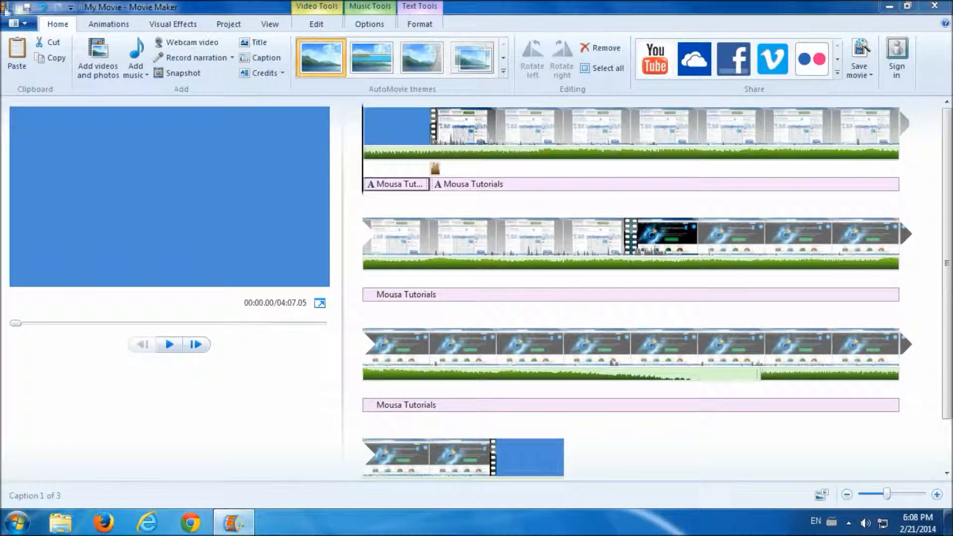
- Save the project as My Movie, a Movie Maker project file on the Desktop
{"action": "left_click", "coordinate": [21, 25]}
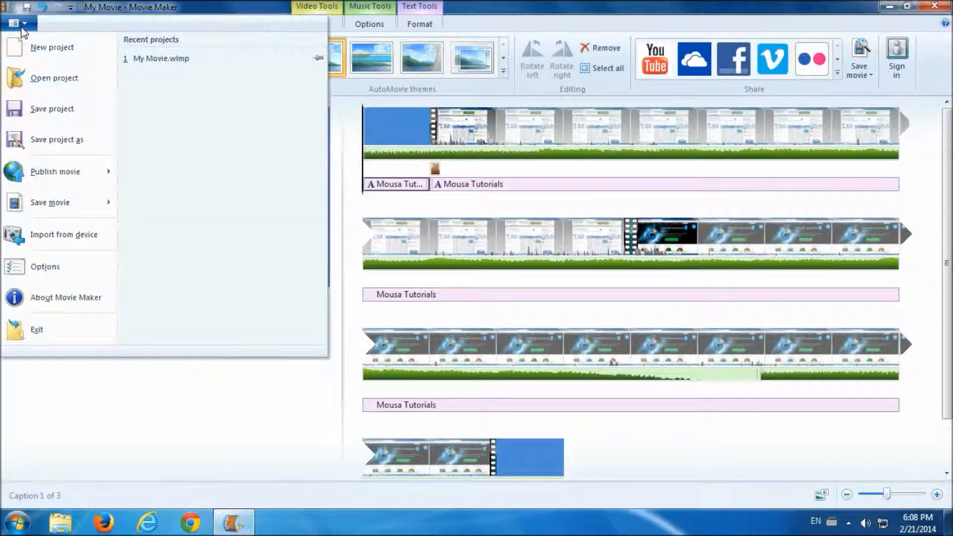
{"action": "left_click", "coordinate": [43, 140]}
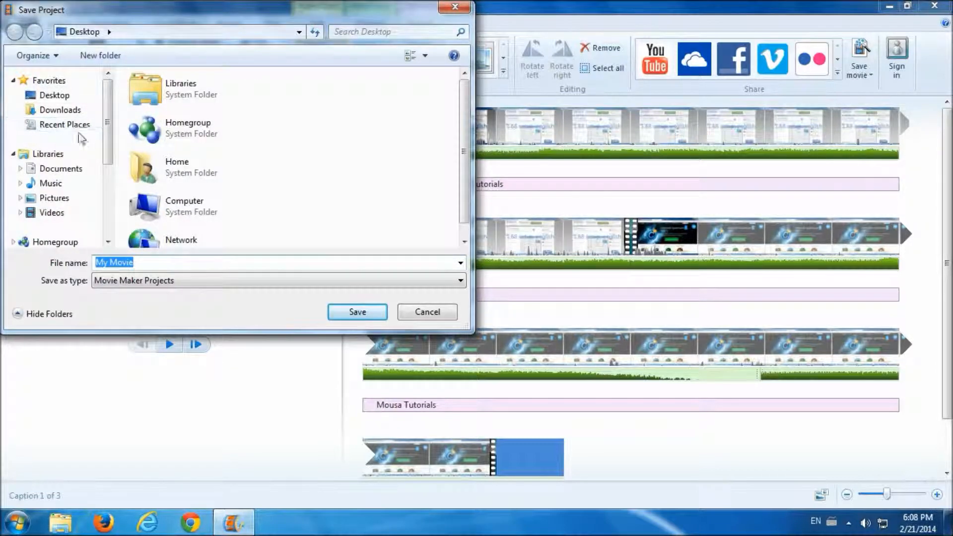
{"action": "mouse_move", "coordinate": [107, 117]}
{"action": "left_mouse_down"}
{"action": "mouse_move", "coordinate": [105, 195]}
{"action": "mouse_move", "coordinate": [106, 120]}
{"action": "left_mouse_up"}
{"action": "left_click", "coordinate": [63, 97]}
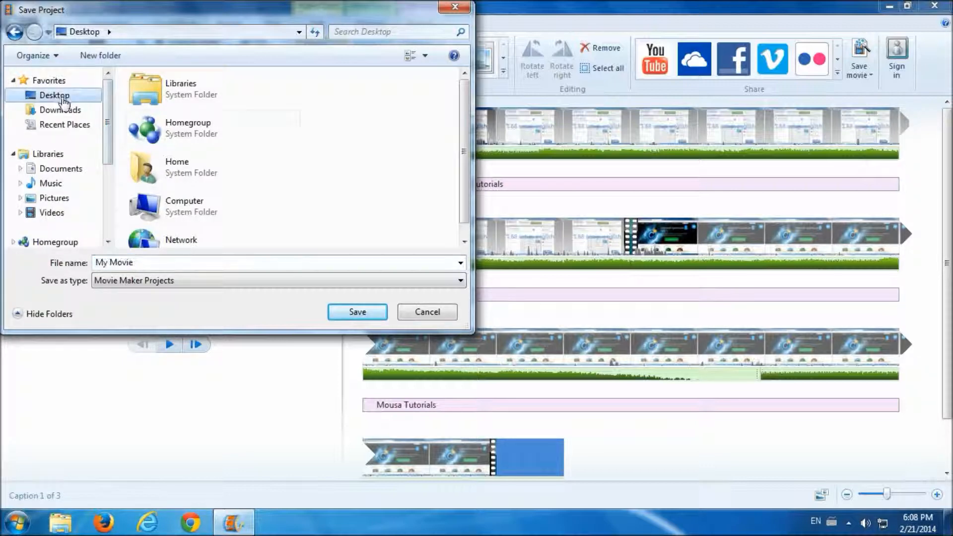
{"action": "left_click", "coordinate": [353, 312]}
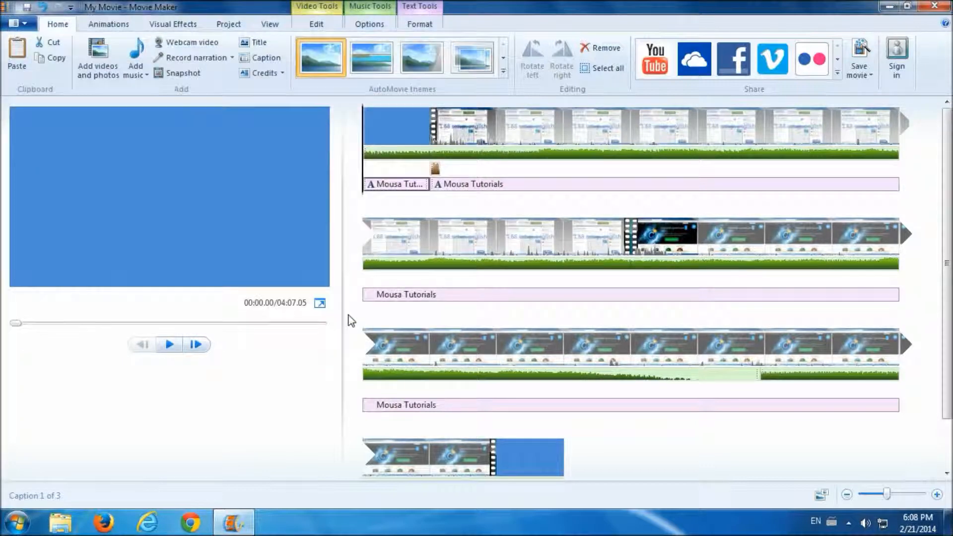
- Close Movie Maker and open the My Movie project from the Desktop
{"action": "left_click", "coordinate": [938, 7]}
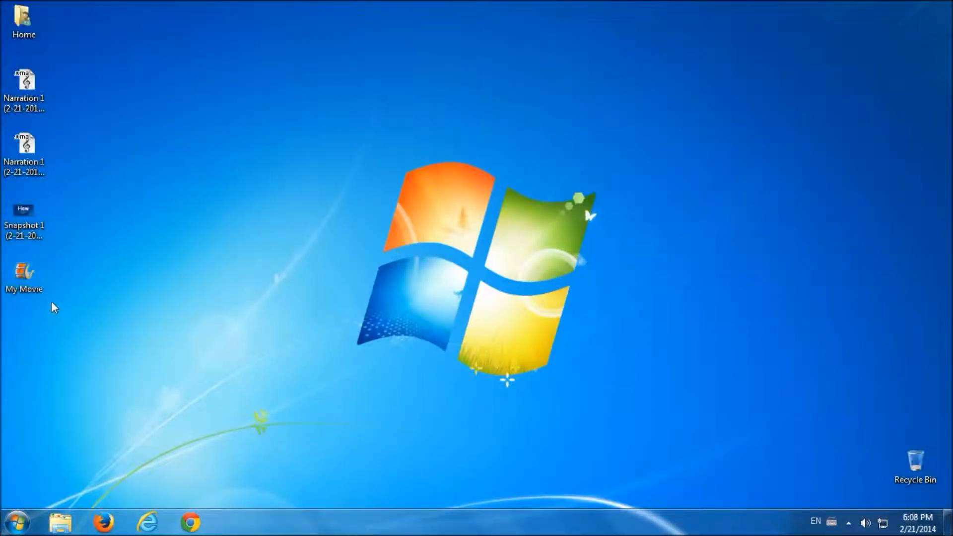
{"action": "left_click", "coordinate": [26, 278]}
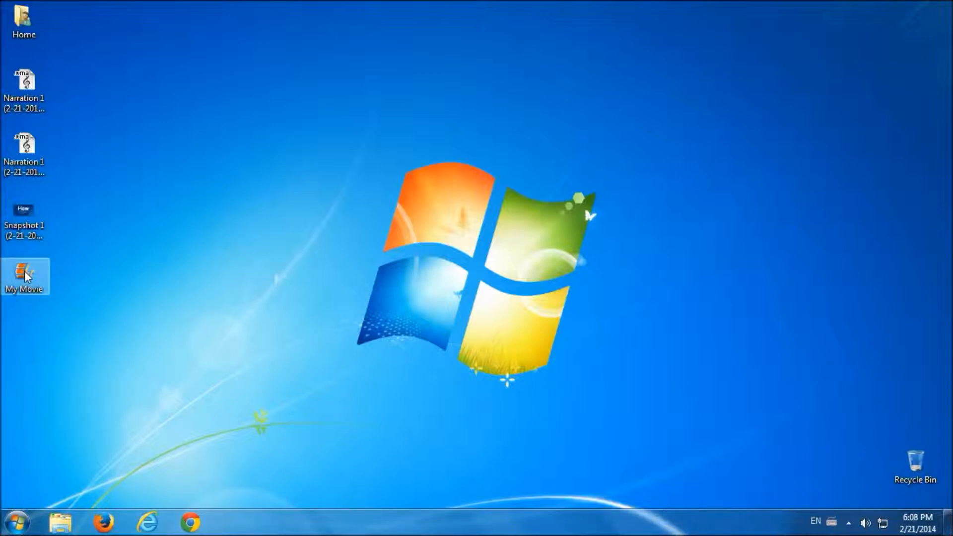
{"action": "double_click", "coordinate": [26, 276]}
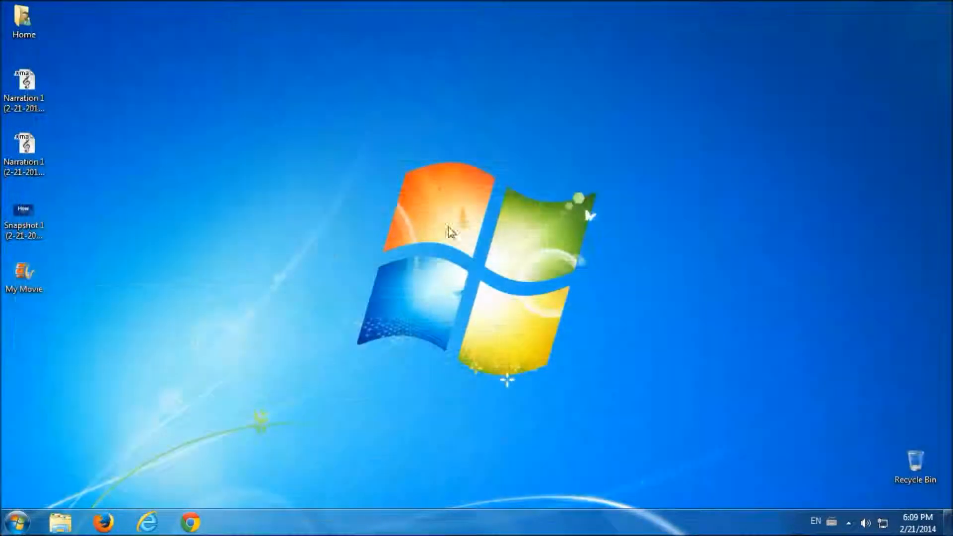
- Confirm in Properties that My Movie is a .wlmp project, then reopen it in Movie Maker
{"action": "right_click", "coordinate": [20, 273]}
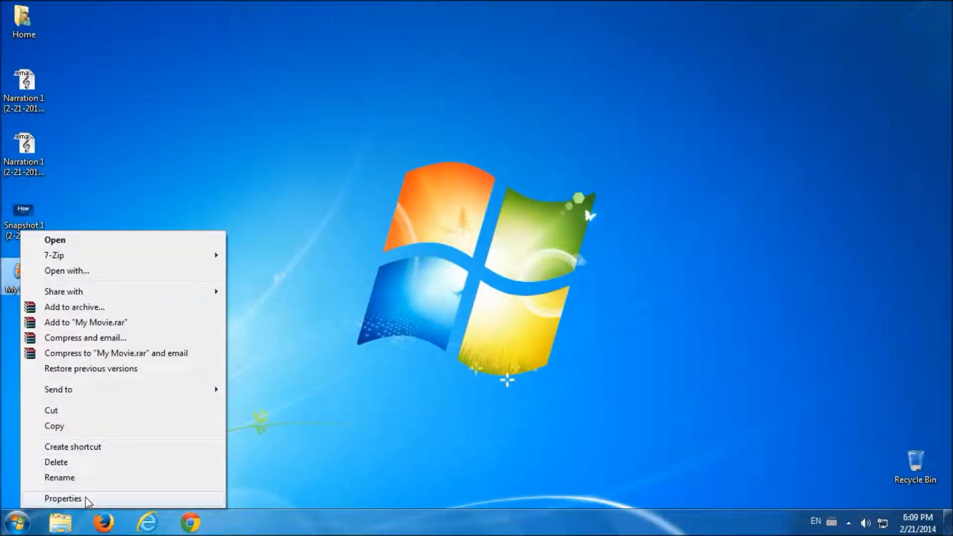
{"action": "left_click", "coordinate": [63, 499]}
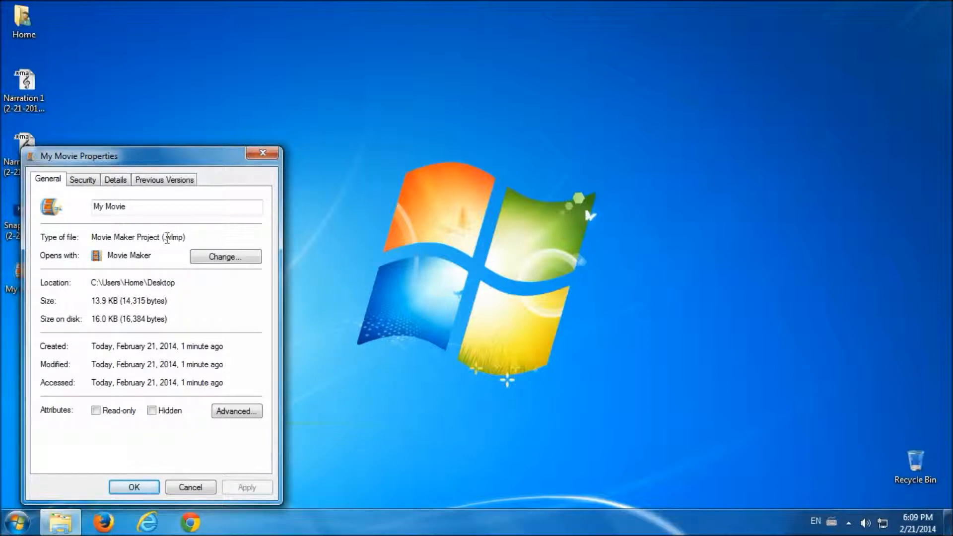
{"action": "left_click_drag", "start_coordinate": [166, 238], "coordinate": [182, 238]}
{"action": "left_click", "coordinate": [179, 487]}
{"action": "double_click", "coordinate": [21, 273]}
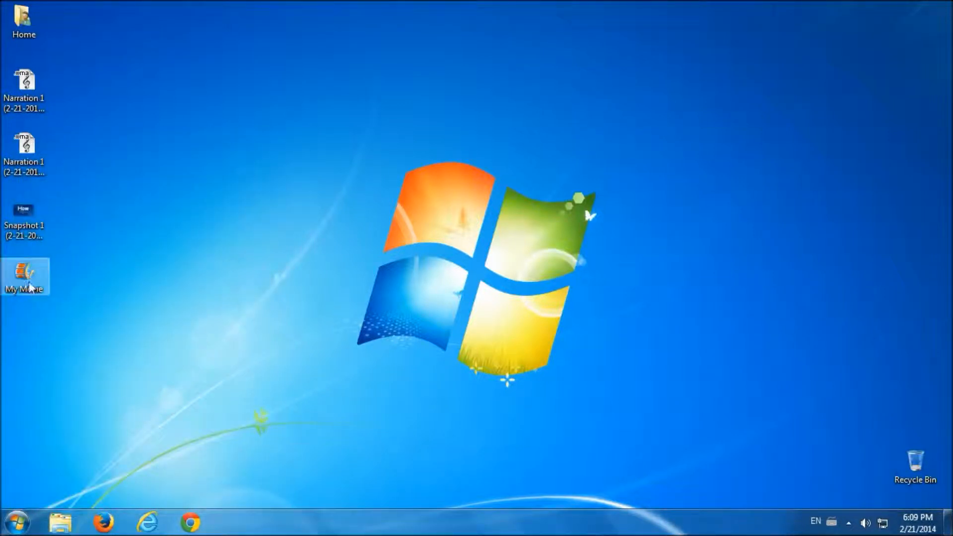